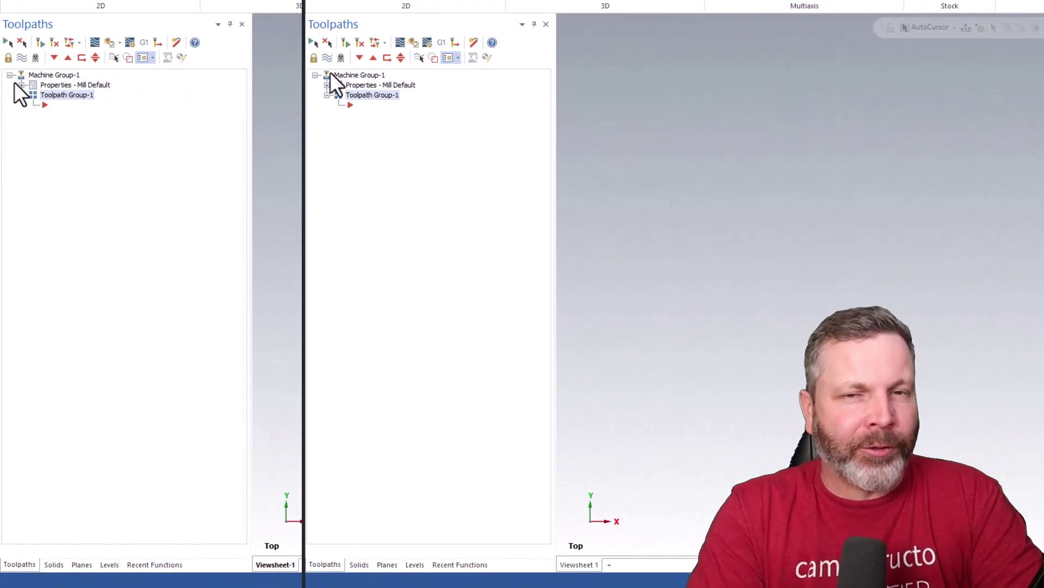
# Step: Review the Machine, Tools, Master Model, Stock Setup and Workholding pages of the machine group setup
pyautogui.click(361, 94)
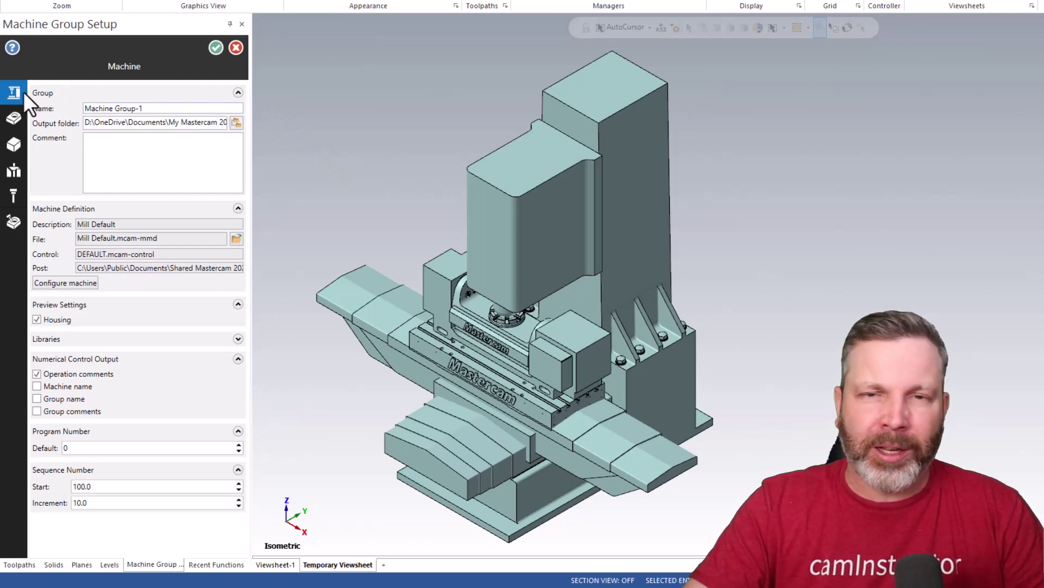
pyautogui.moveTo(21, 93)
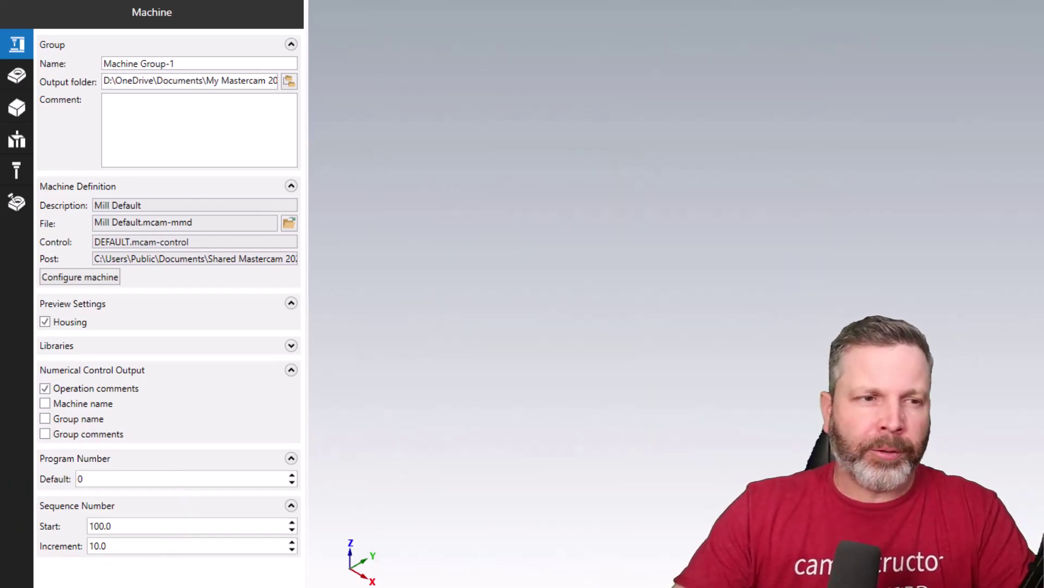
pyautogui.moveTo(16, 77)
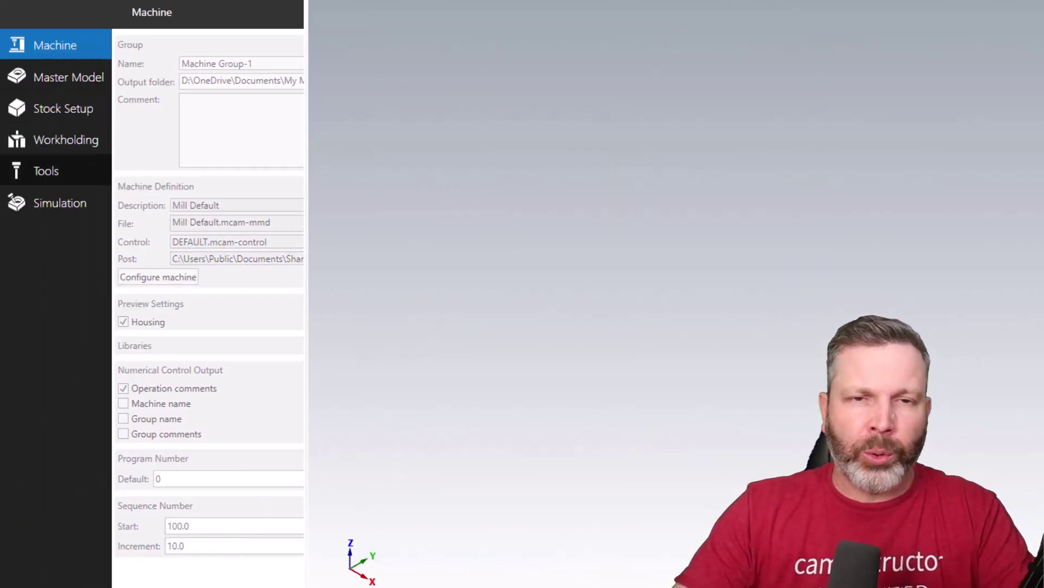
pyautogui.click(16, 171)
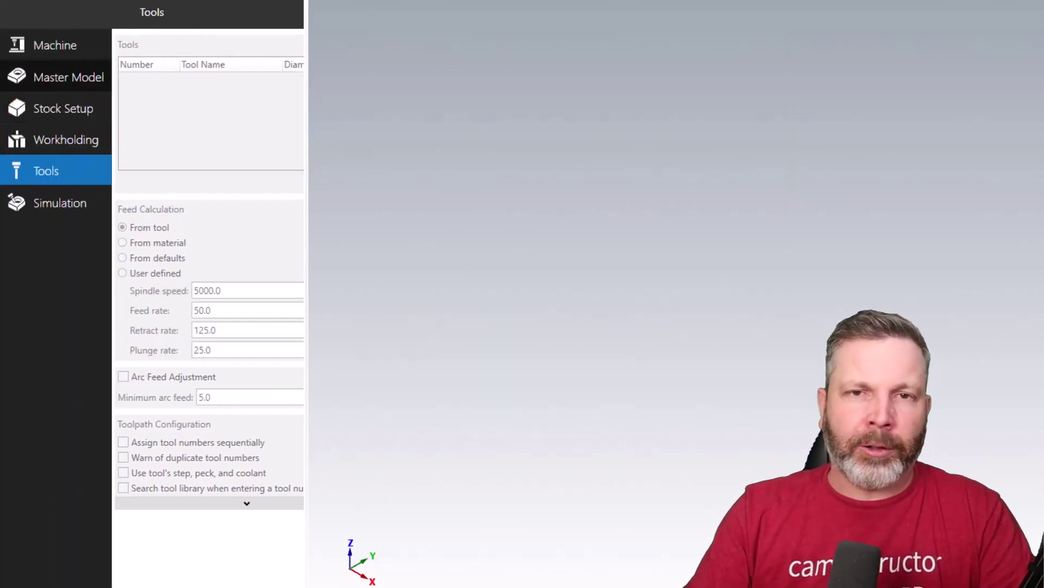
pyautogui.click(59, 77)
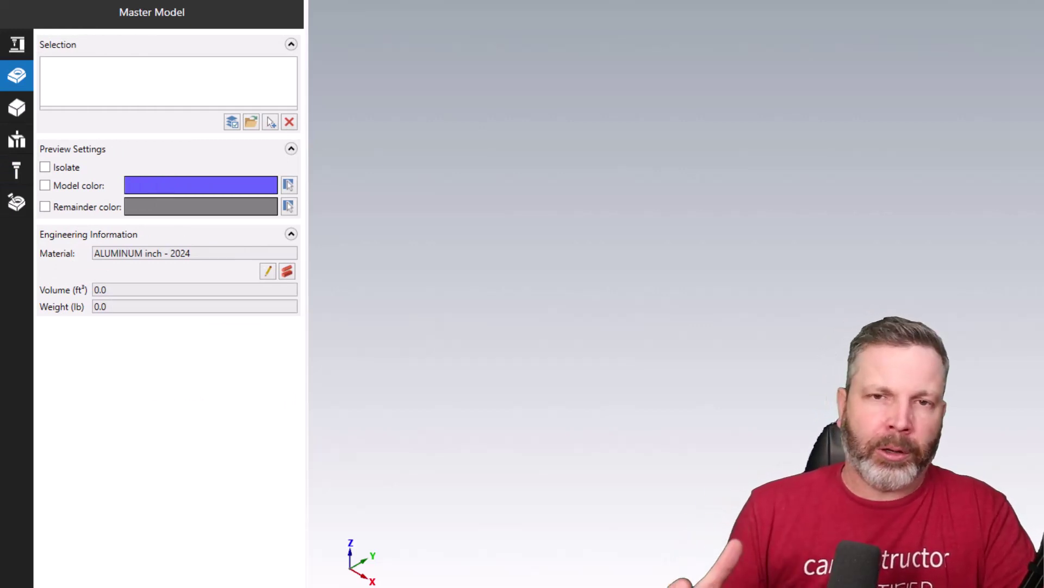
pyautogui.click(17, 108)
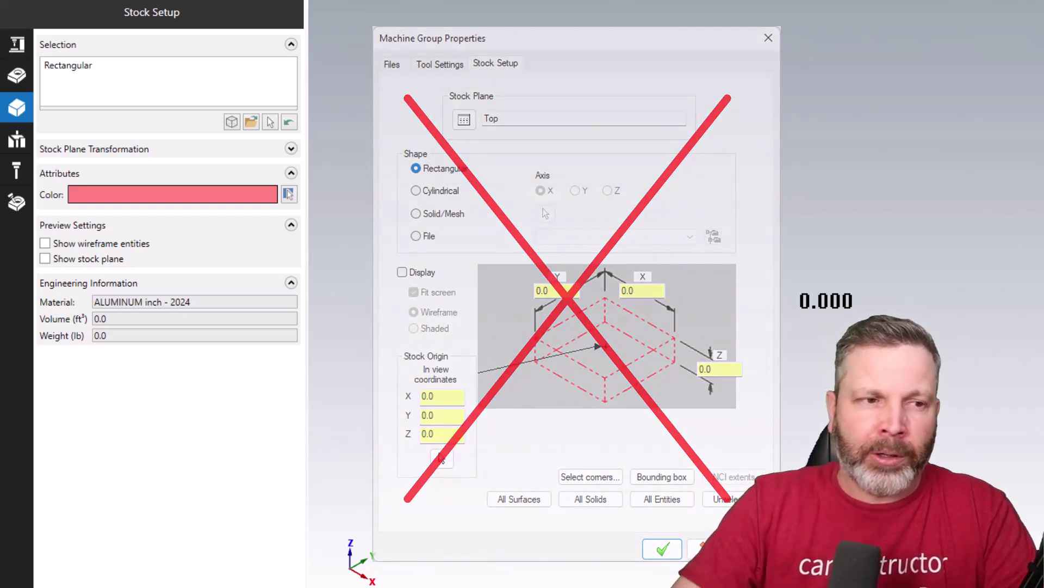
pyautogui.click(16, 139)
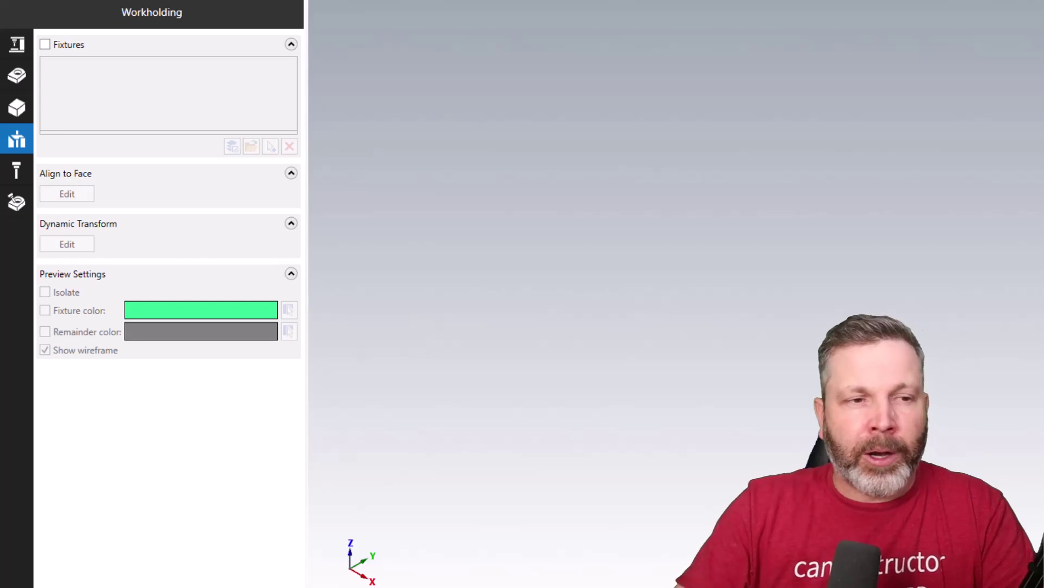
# Step: Set the simulation machine of the machine group to 7_5AXGEN_VMCHTBC
pyautogui.click(16, 202)
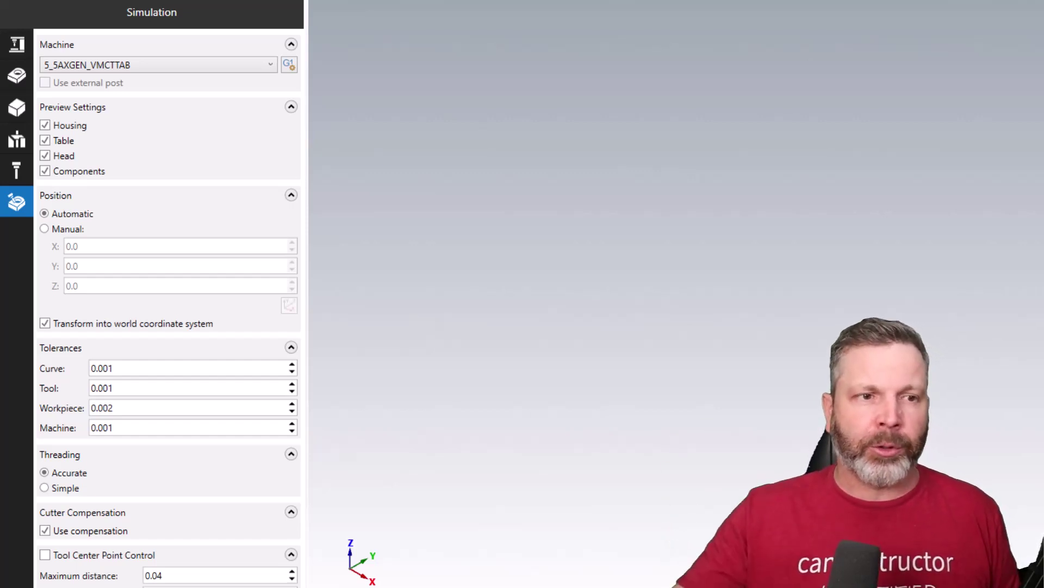
pyautogui.hotkey('alt', 'Down')
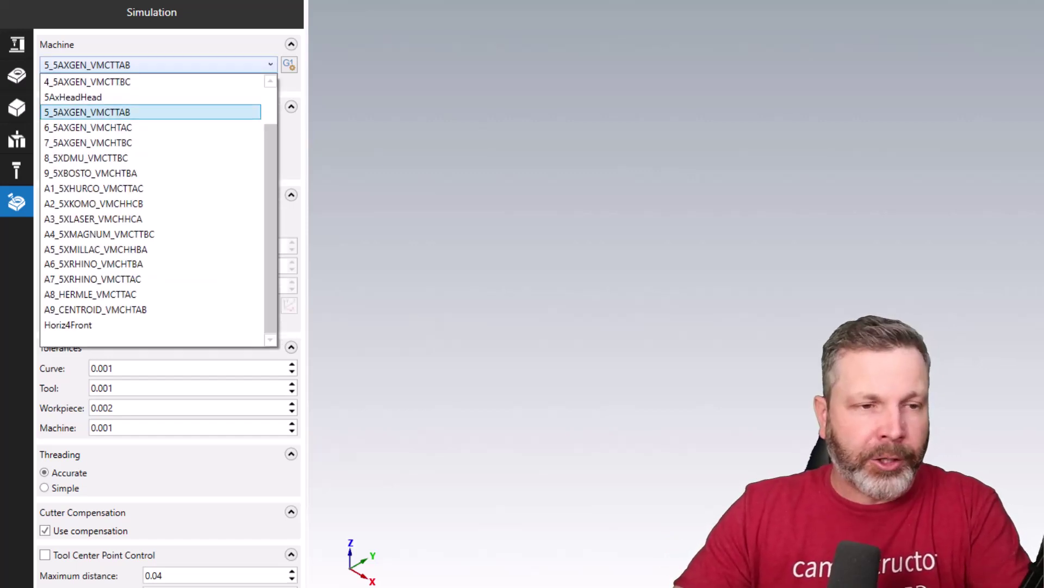
pyautogui.press('Up')
pyautogui.press('Down')
pyautogui.press('Down')
pyautogui.press('Down')
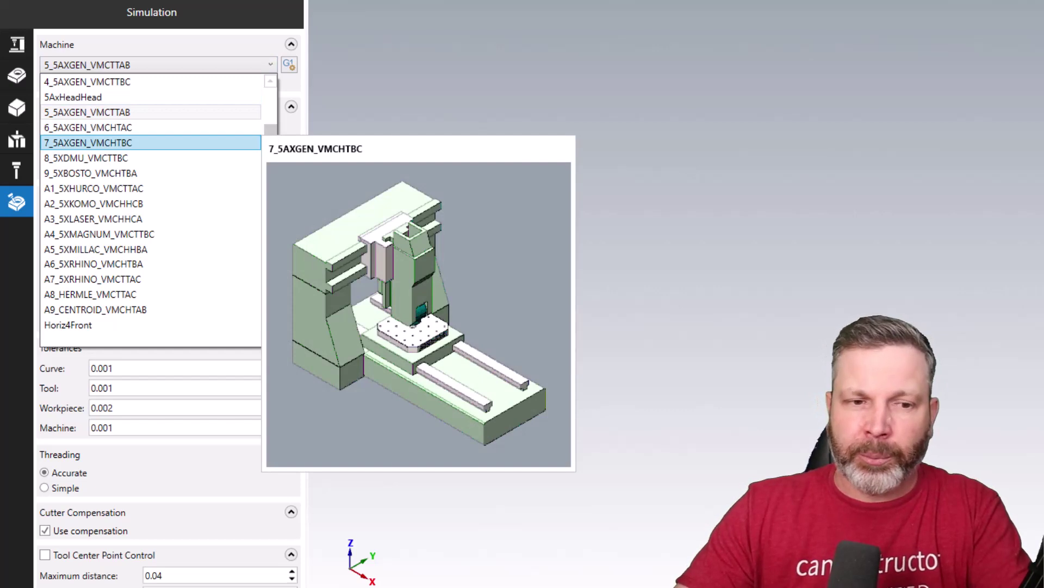
pyautogui.press('Return')
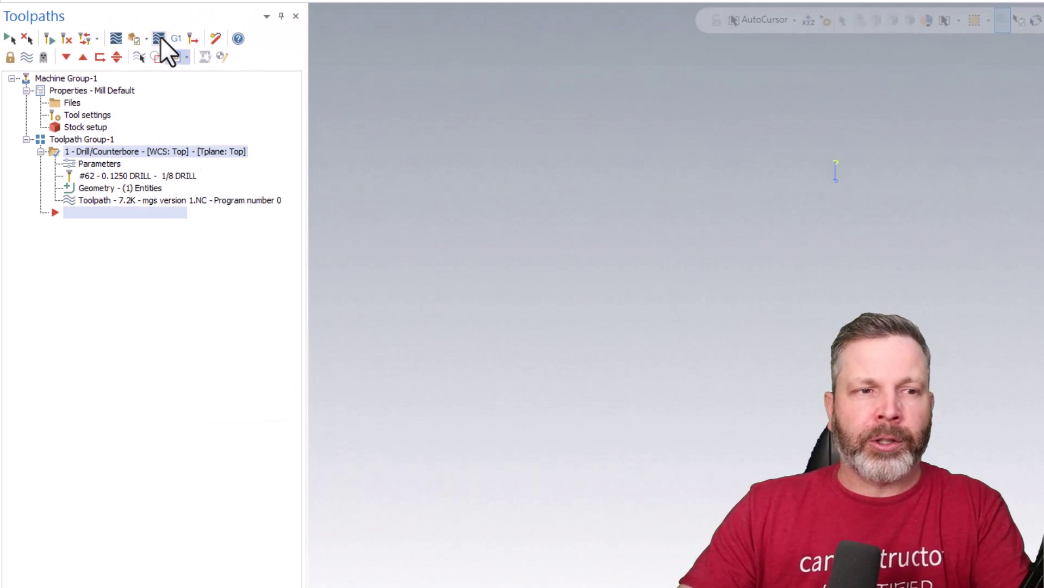
# Step: Set the machine in the simulator options to 2_4AXGEN_VMCTA
pyautogui.click(160, 38)
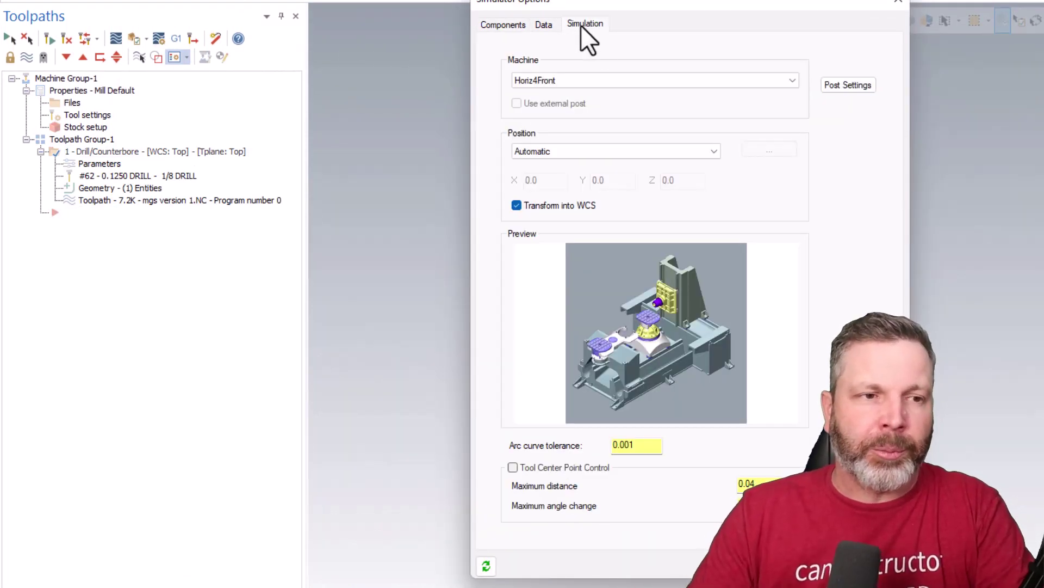
pyautogui.click(725, 82)
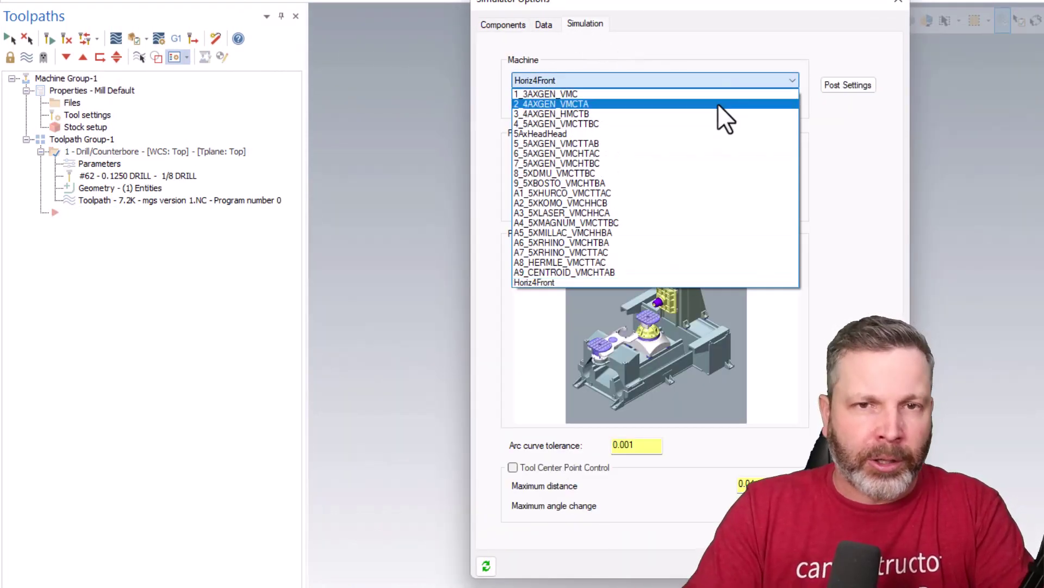
pyautogui.click(717, 103)
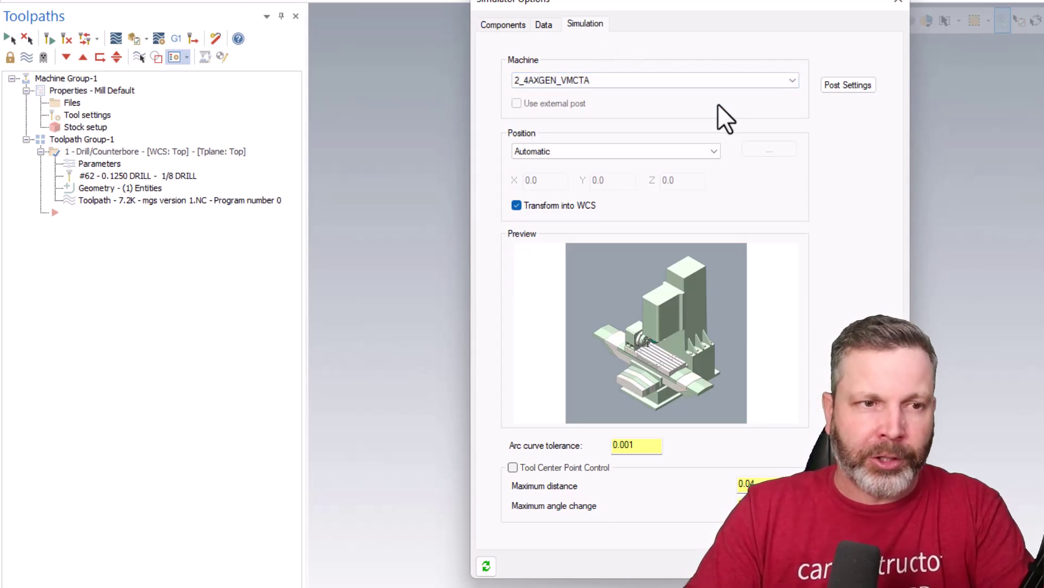
# Step: Enable fixtures in the simulator options and assign the Vise level as the fixture
pyautogui.click(506, 24)
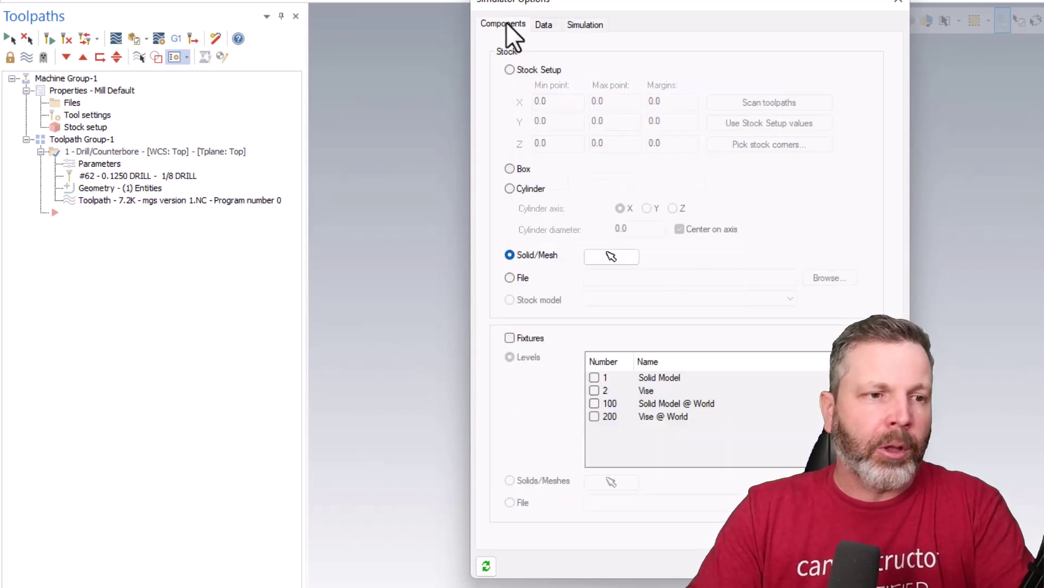
pyautogui.click(529, 338)
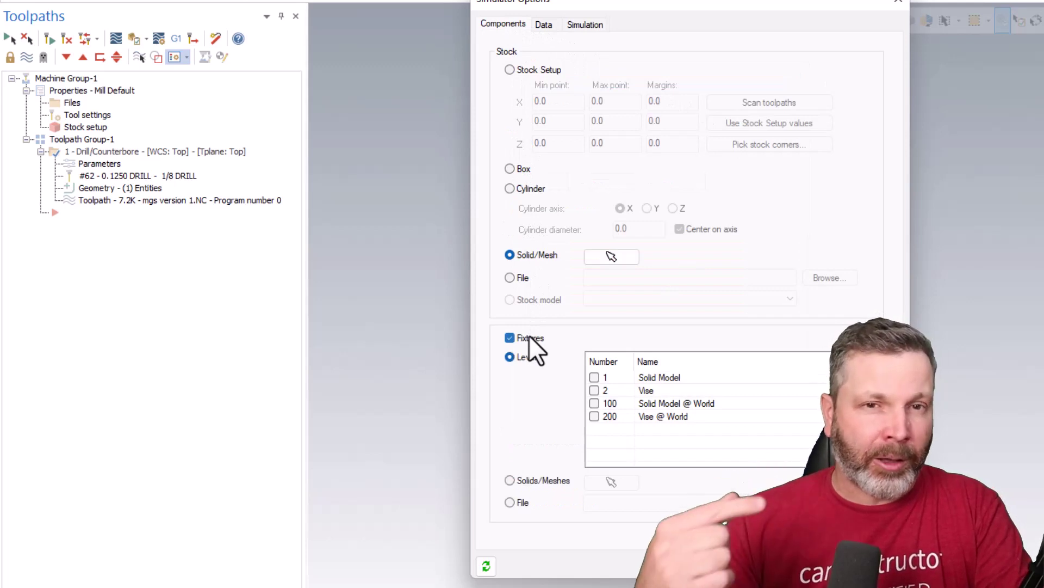
pyautogui.click(595, 390)
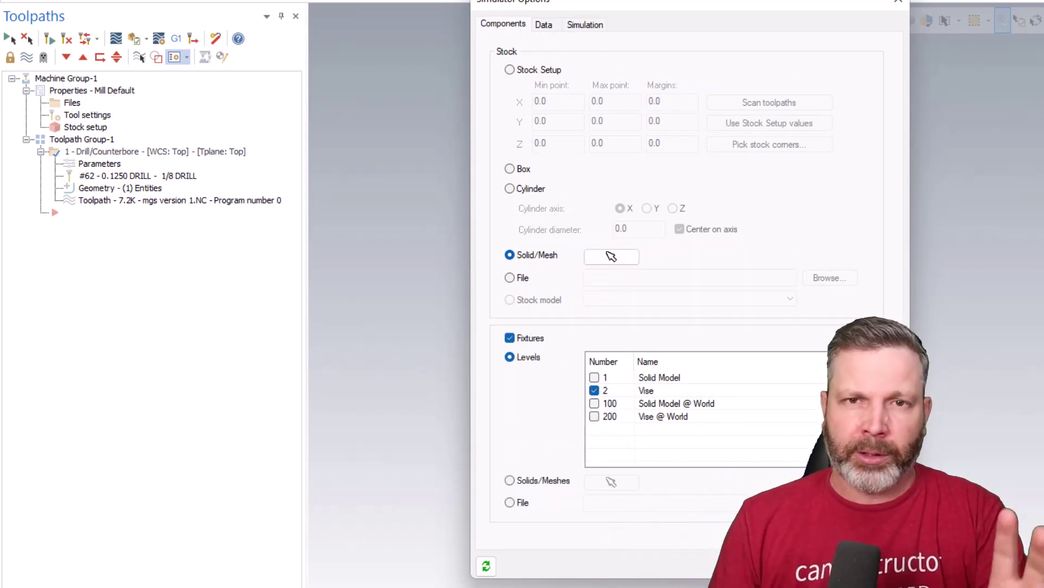
pyautogui.press('Return')
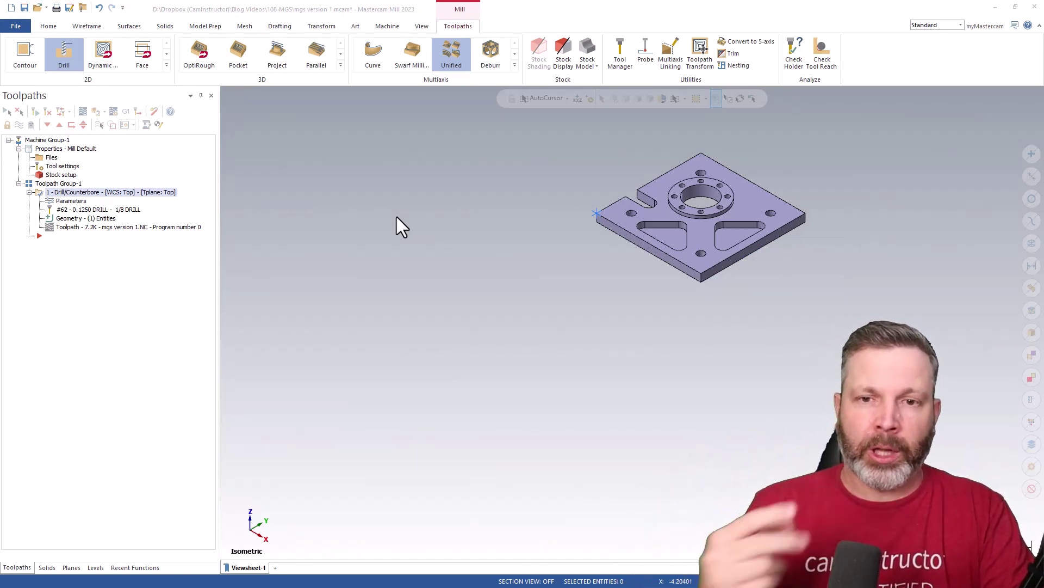
# Step: Show the coordinate gnomons on the plate model in the graphics area
pyautogui.scroll(-1, 464, 385)
pyautogui.scroll(2, 511, 228)
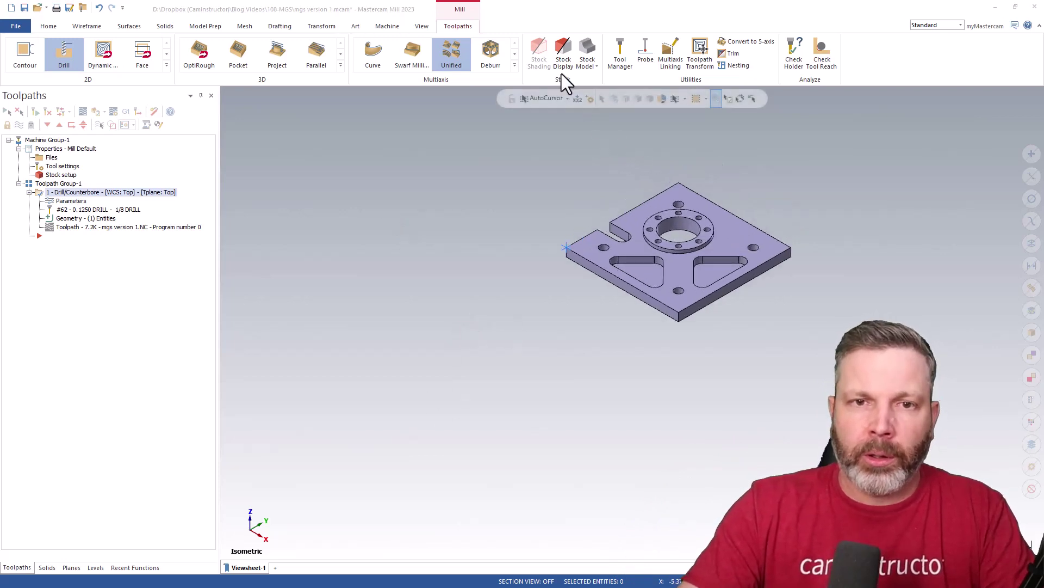
pyautogui.click(422, 26)
pyautogui.click(660, 52)
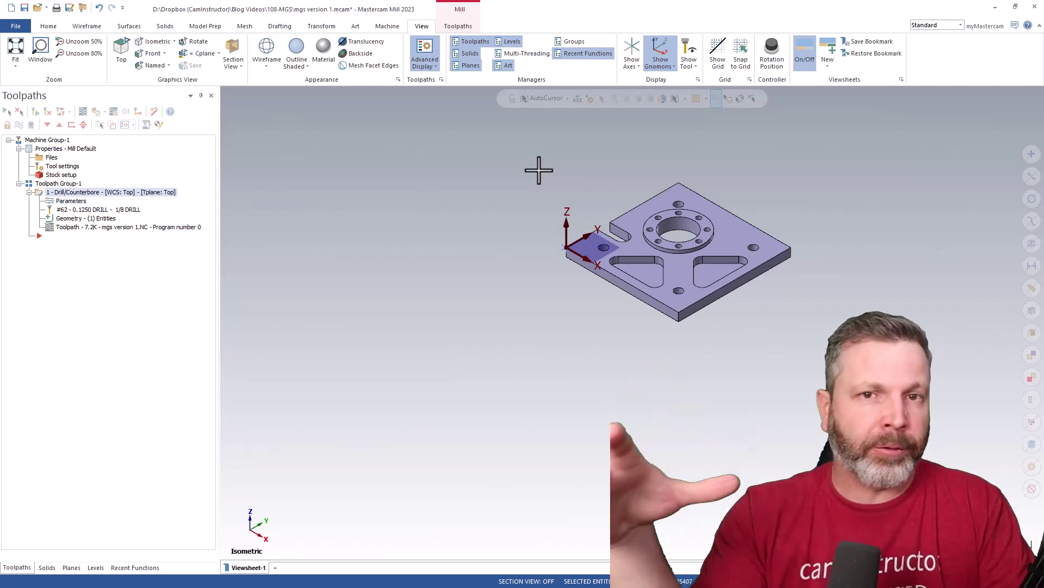
# Step: Show the Solid Model level to compare its orientation with Solid Model @ World, and hide it again
pyautogui.click(95, 567)
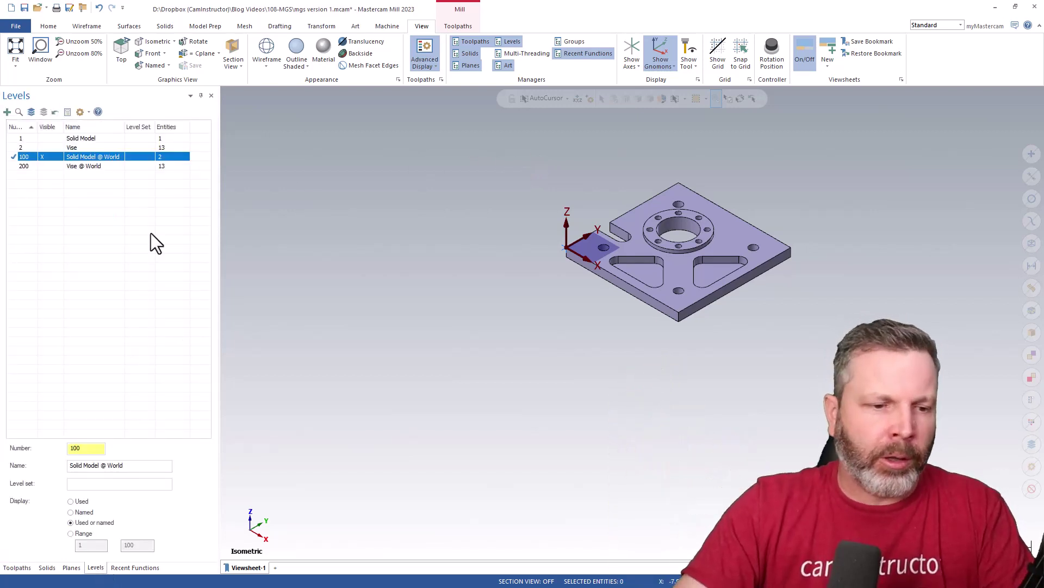
pyautogui.click(46, 139)
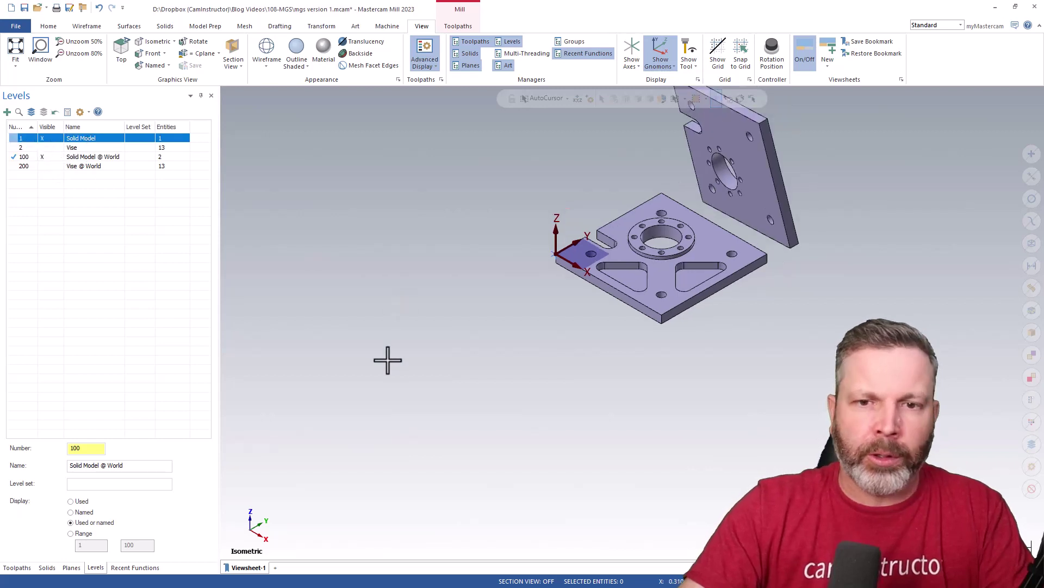
pyautogui.moveTo(387, 359); pyautogui.dragTo(454, 270, button='middle')
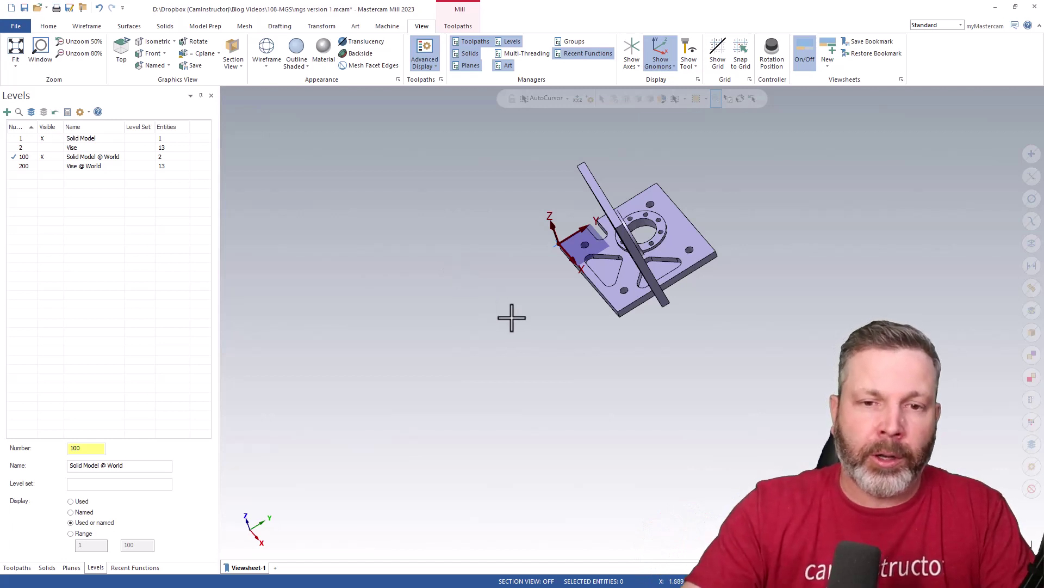
pyautogui.moveTo(511, 318)
pyautogui.mouseDown(button='middle')
pyautogui.moveTo(532, 317)
pyautogui.moveTo(511, 329)
pyautogui.mouseUp(button='middle')
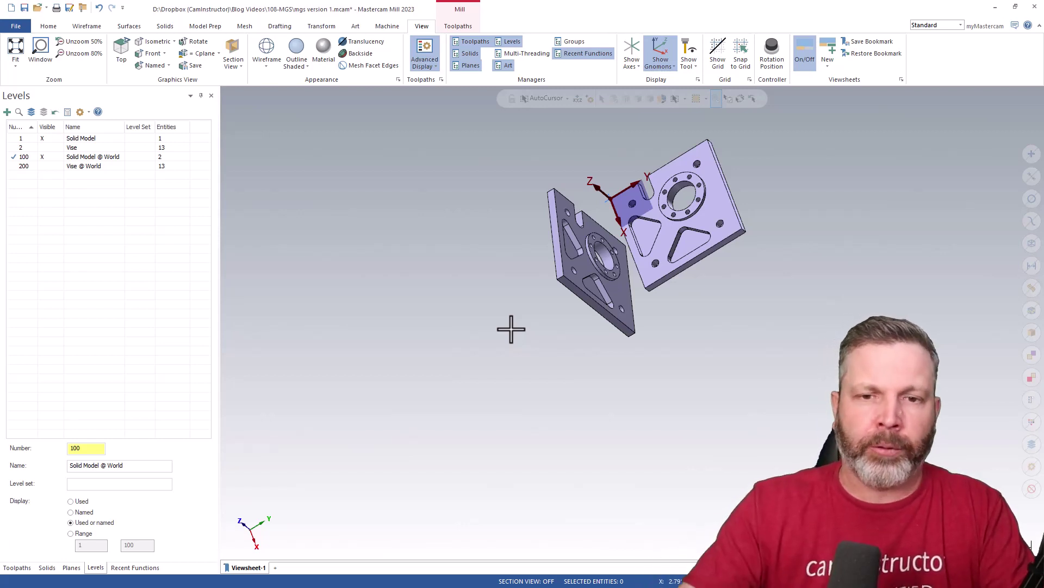
pyautogui.moveTo(511, 329); pyautogui.dragTo(706, 431, button='middle')
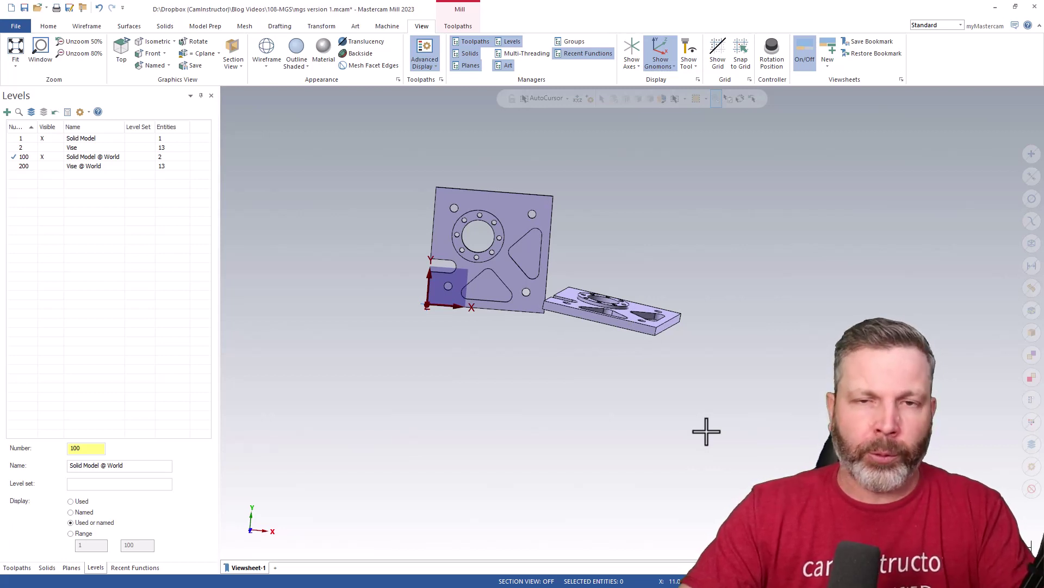
pyautogui.moveTo(706, 432); pyautogui.dragTo(709, 438, button='middle')
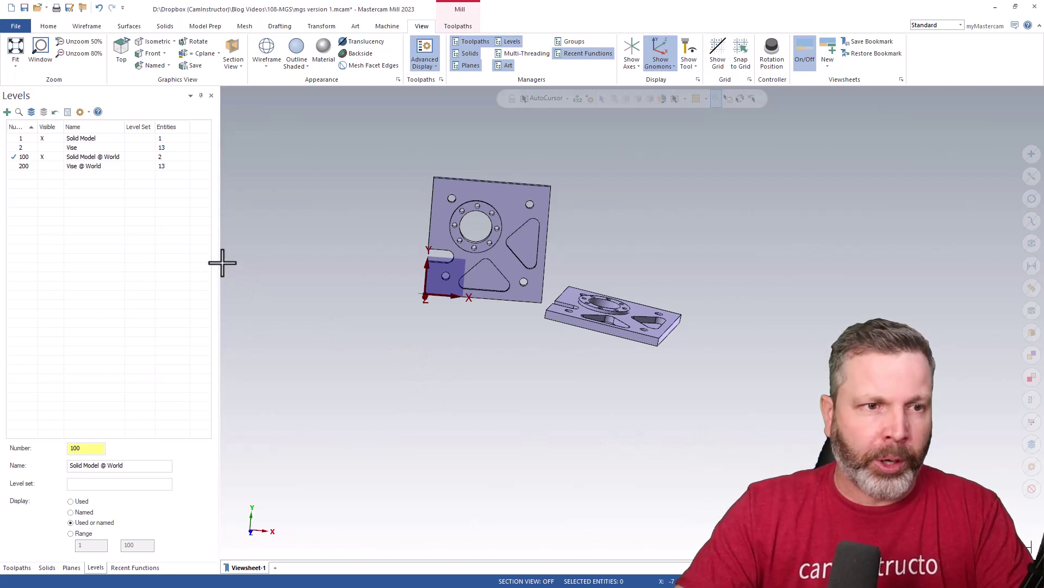
pyautogui.click(42, 138)
pyautogui.moveTo(394, 364); pyautogui.dragTo(457, 338, button='middle')
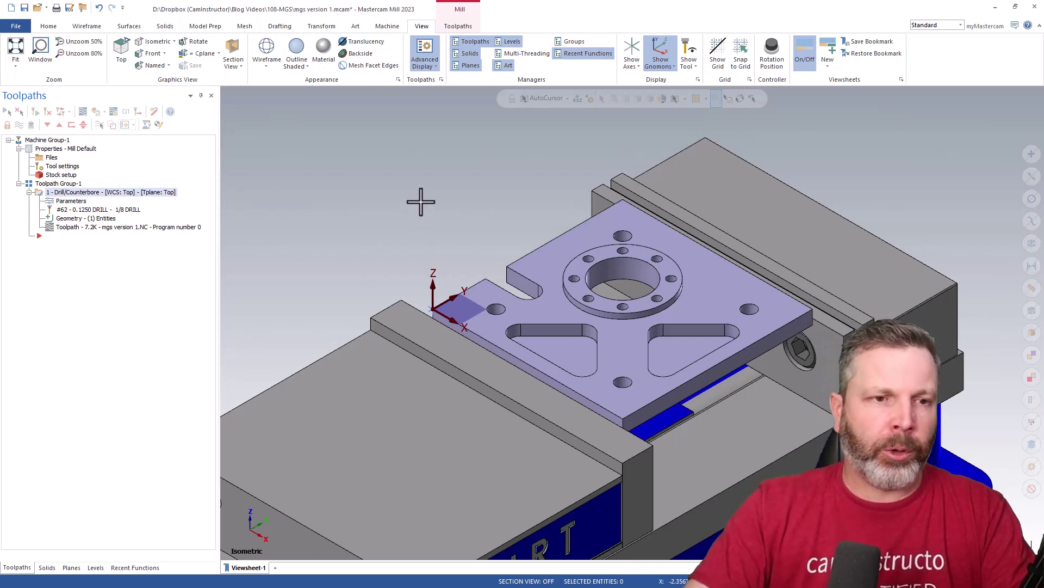
# Step: Open the machine group setup and set its simulation machine to 1_3AXGEN_VMC
pyautogui.click(51, 155)
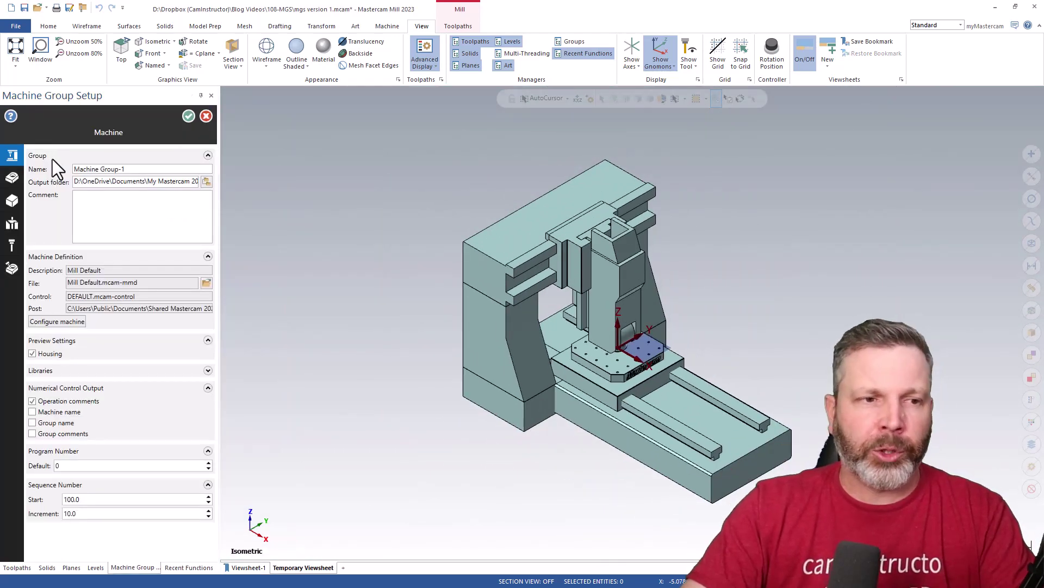
pyautogui.moveTo(16, 156)
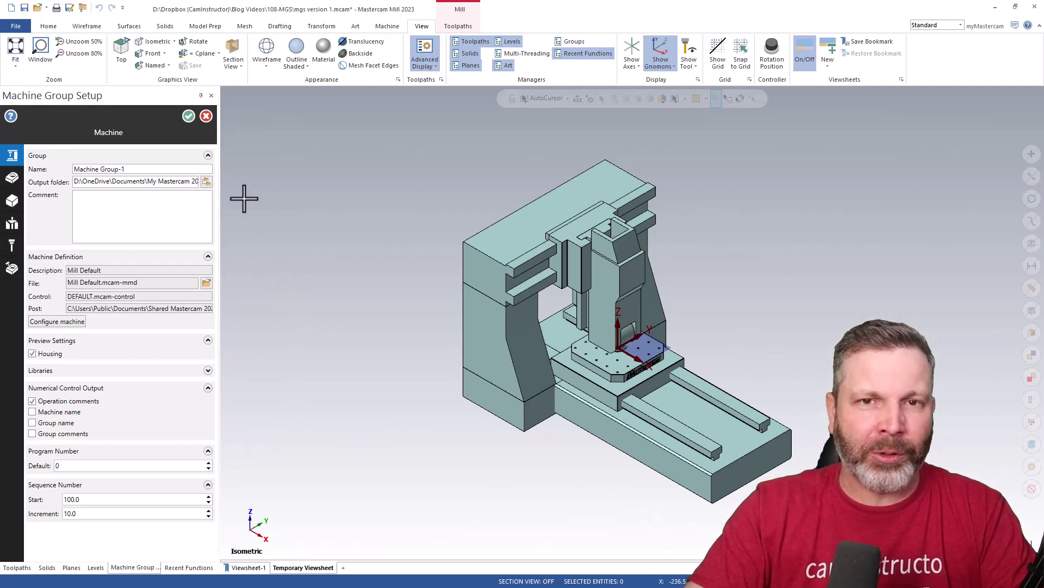
pyautogui.click(12, 268)
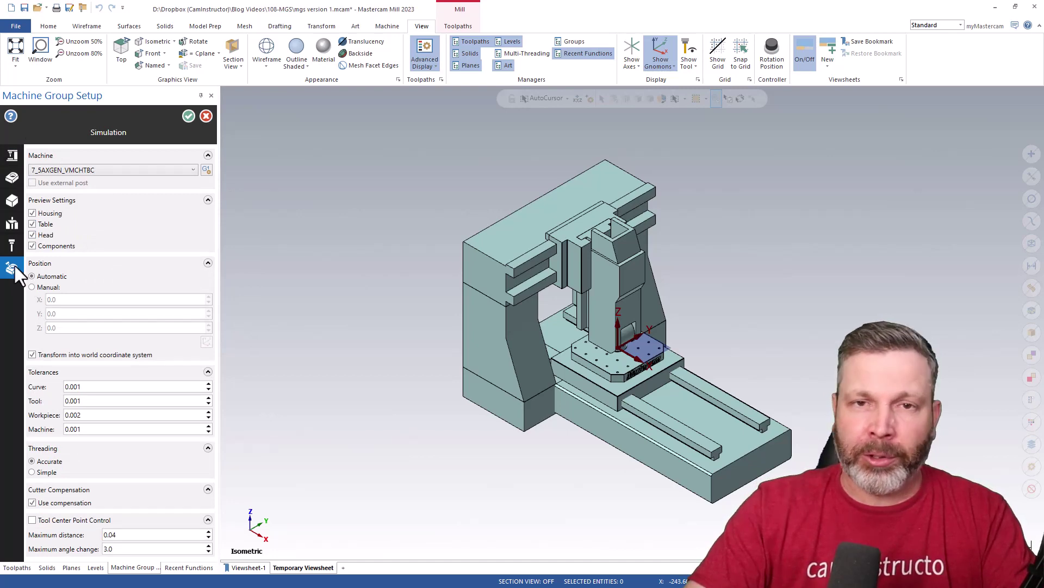
pyautogui.click(177, 169)
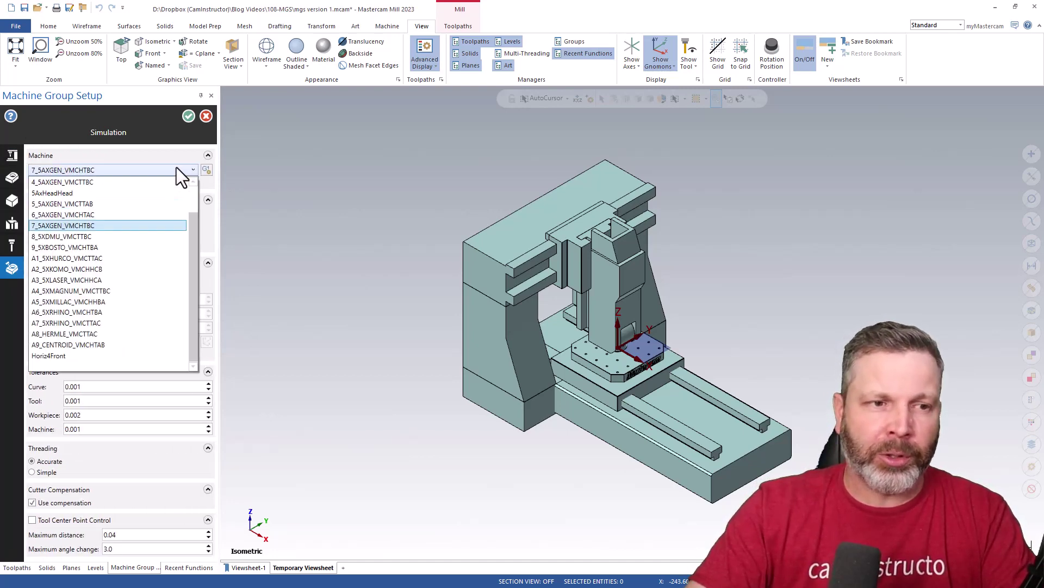
pyautogui.moveTo(122, 268)
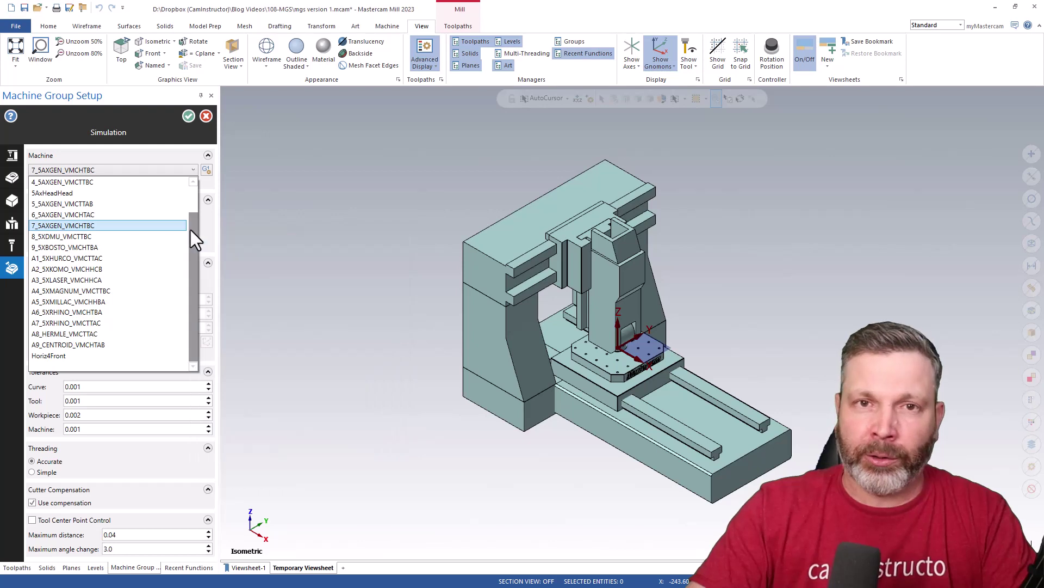
pyautogui.moveTo(193, 235); pyautogui.dragTo(195, 198)
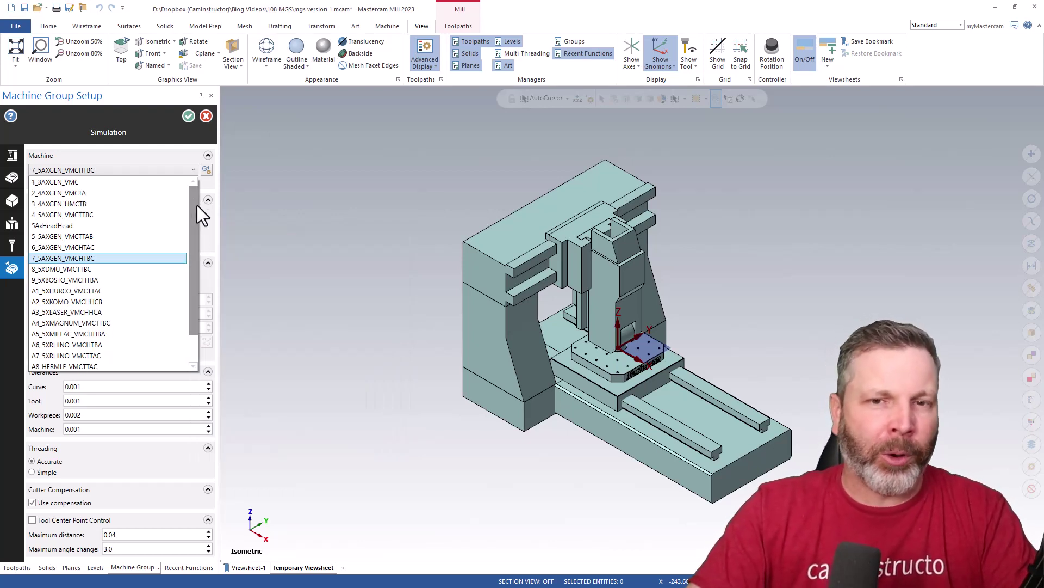
pyautogui.moveTo(177, 217)
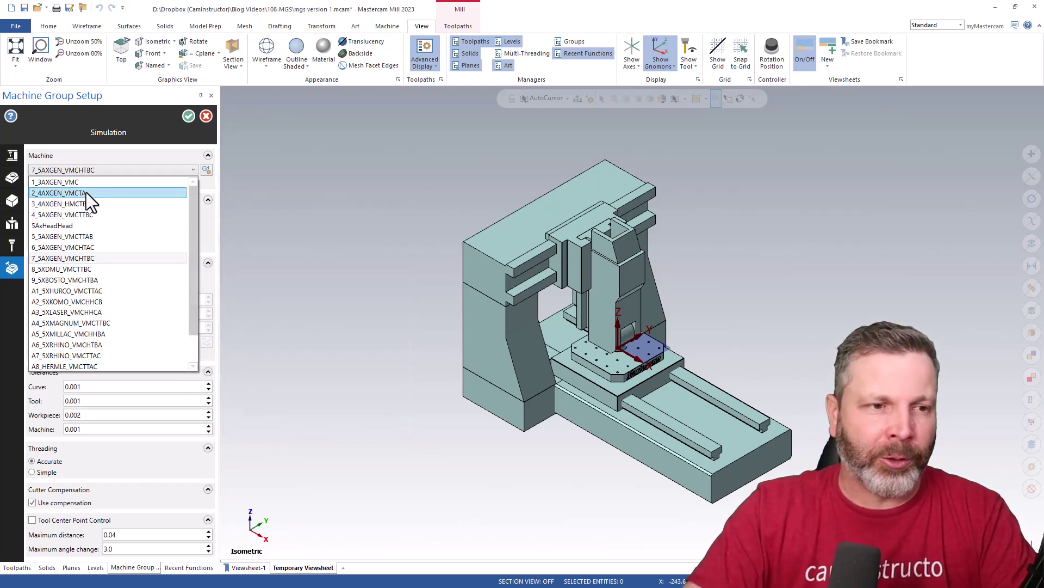
pyautogui.click(74, 184)
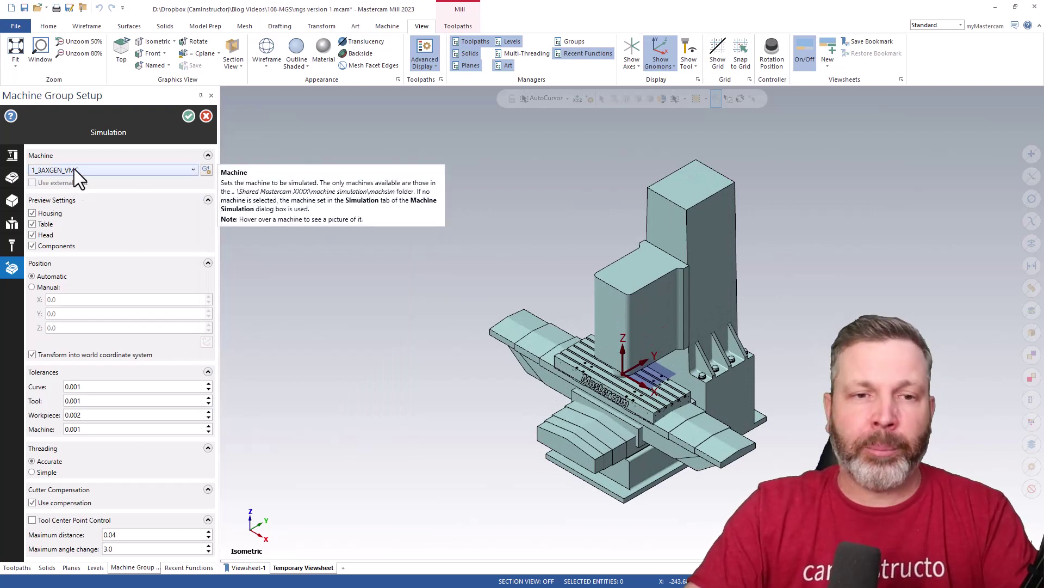
# Step: Select the plate solid in the graphics area as the machine group's master model
pyautogui.click(13, 155)
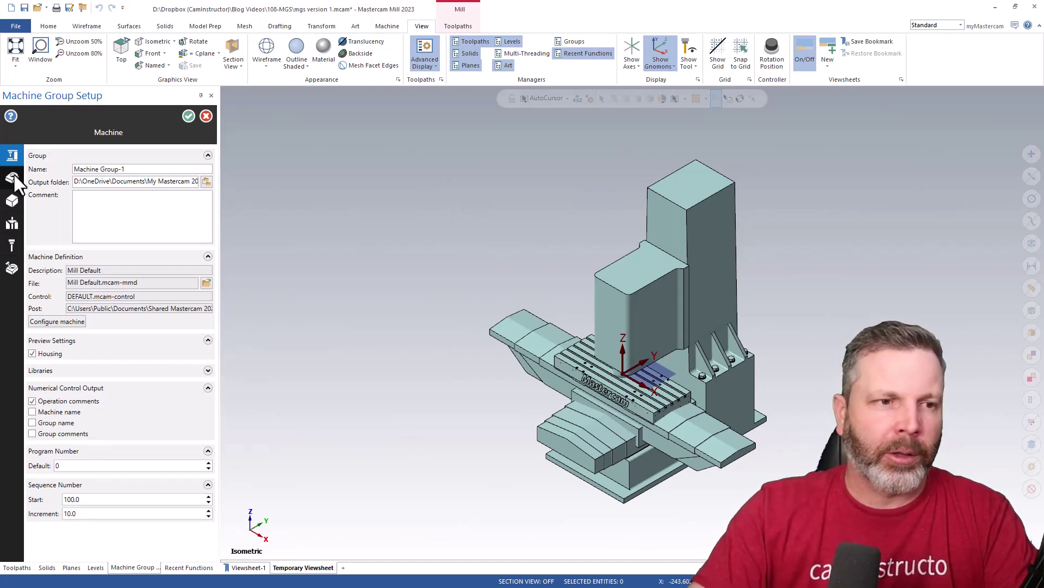
pyautogui.click(12, 178)
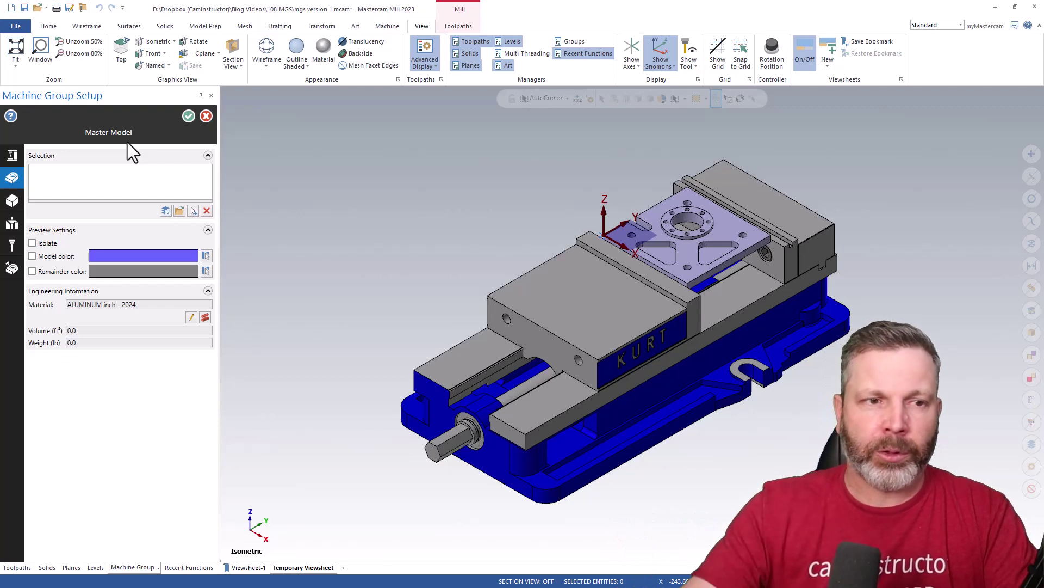
pyautogui.click(193, 212)
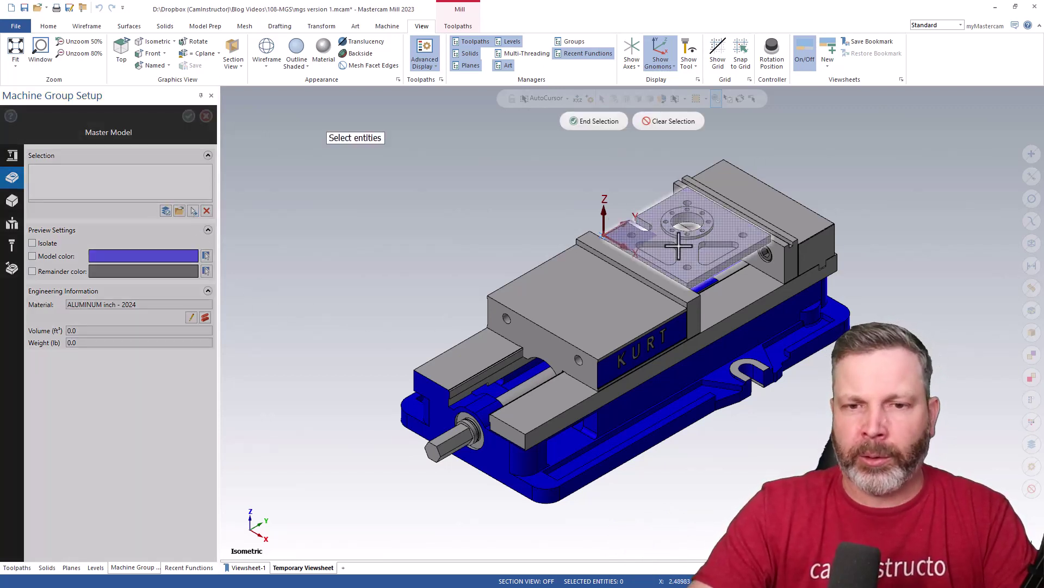
pyautogui.click(678, 246)
pyautogui.click(592, 122)
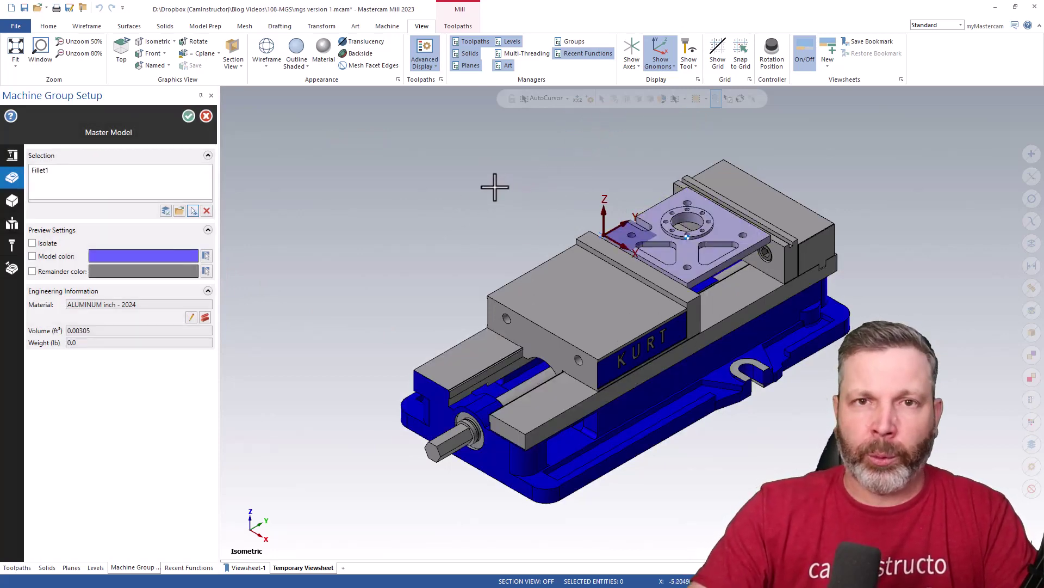
# Step: Preview the model color and remainder color on the master model, and switch both back off
pyautogui.click(45, 259)
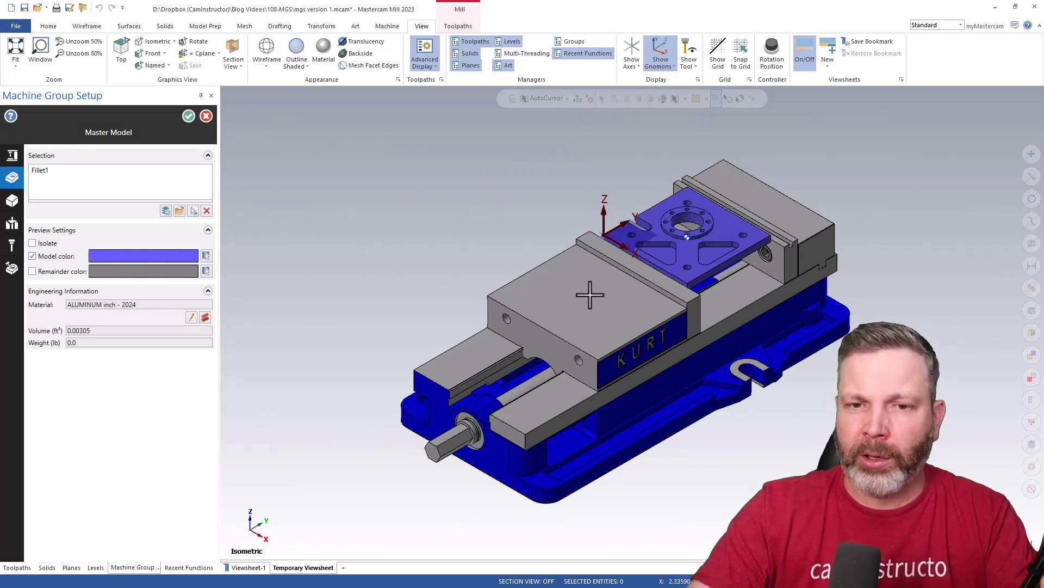
pyautogui.click(69, 272)
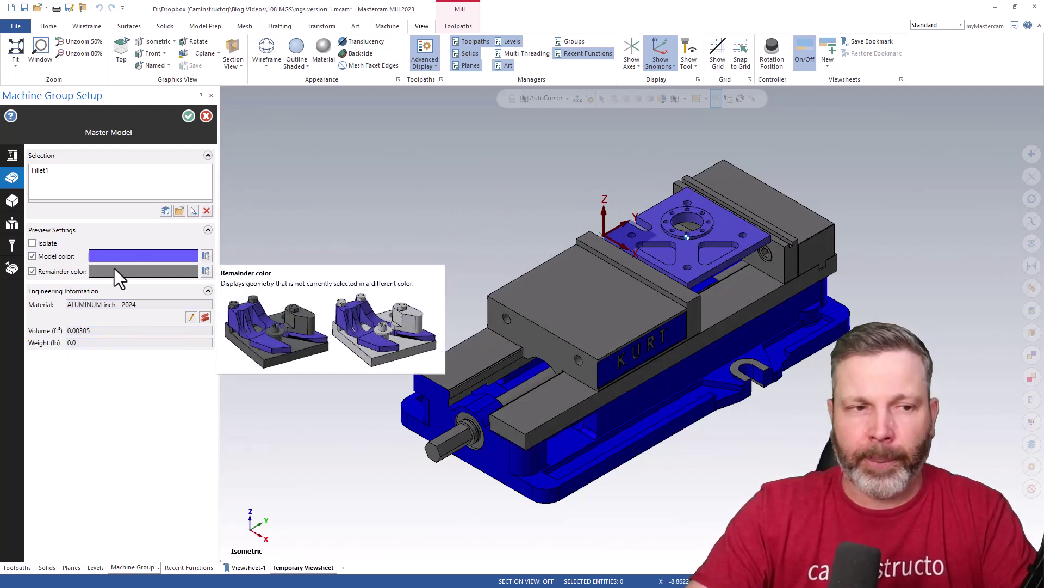
pyautogui.click(66, 271)
pyautogui.click(66, 256)
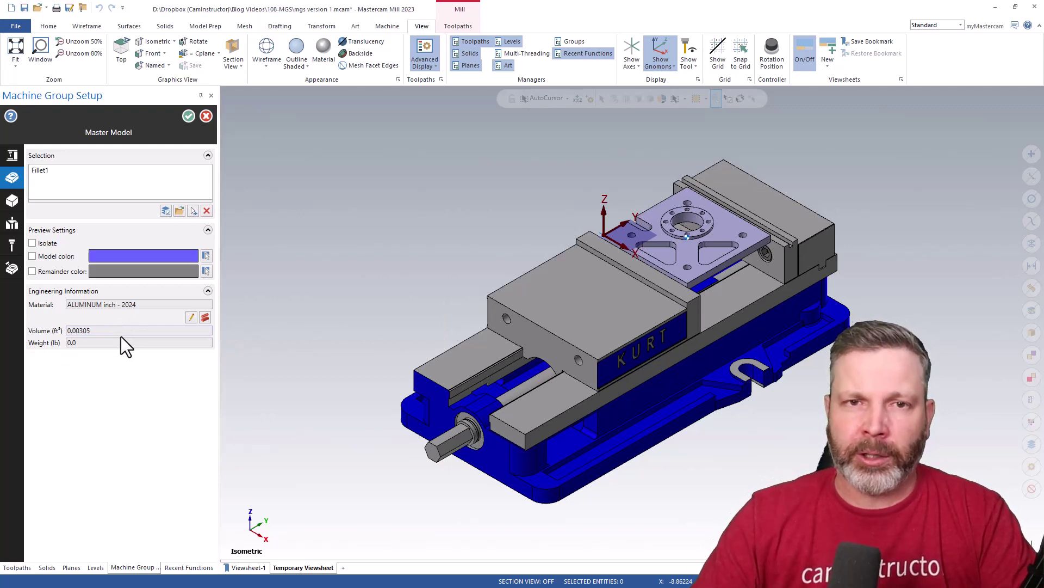
# Step: Examine the master model's material properties without changing them, and review the tool list and feed calculation options
pyautogui.click(191, 317)
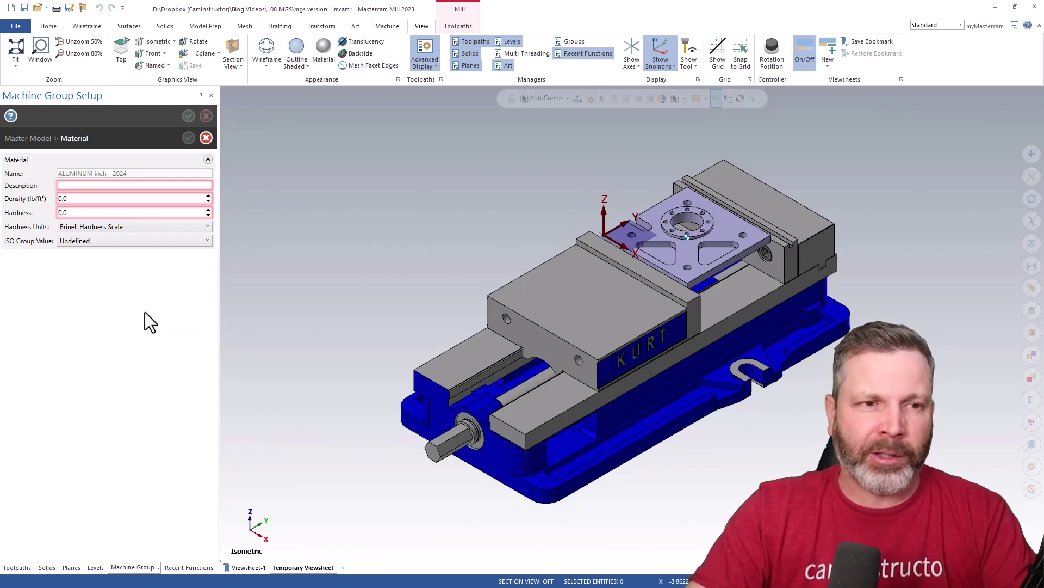
pyautogui.click(206, 138)
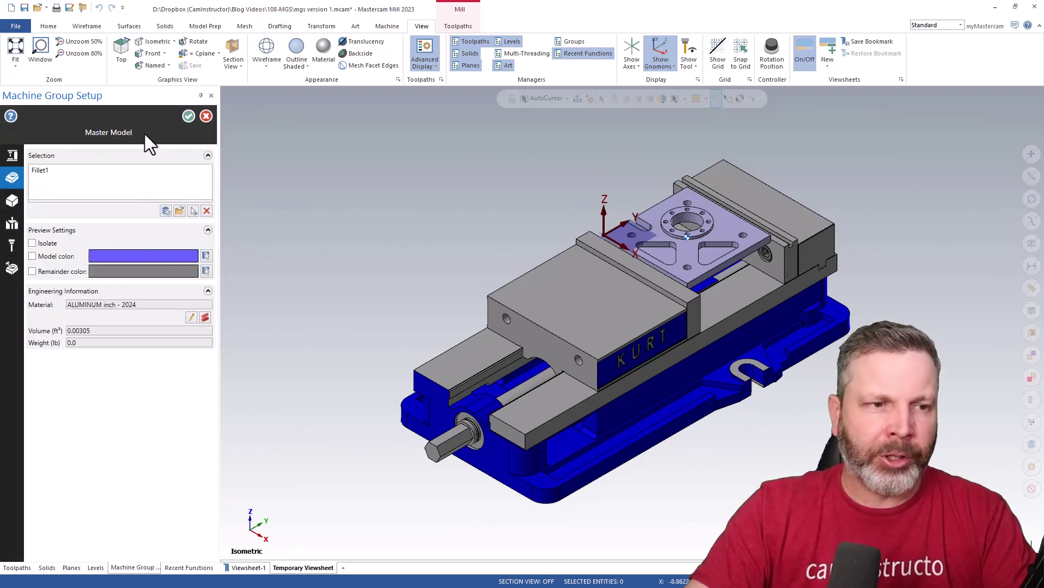
pyautogui.click(14, 244)
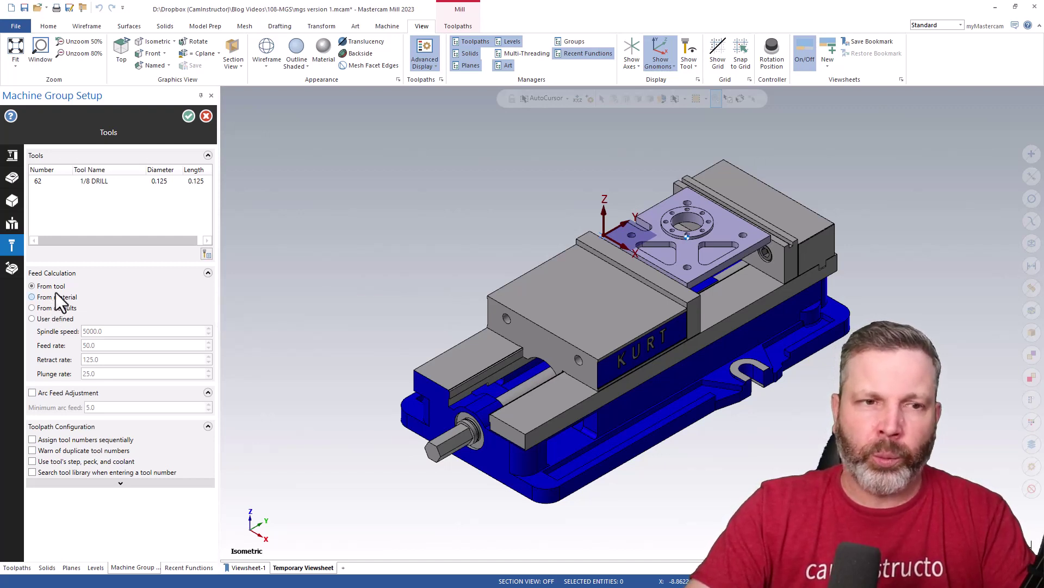
pyautogui.click(465, 26)
pyautogui.click(388, 27)
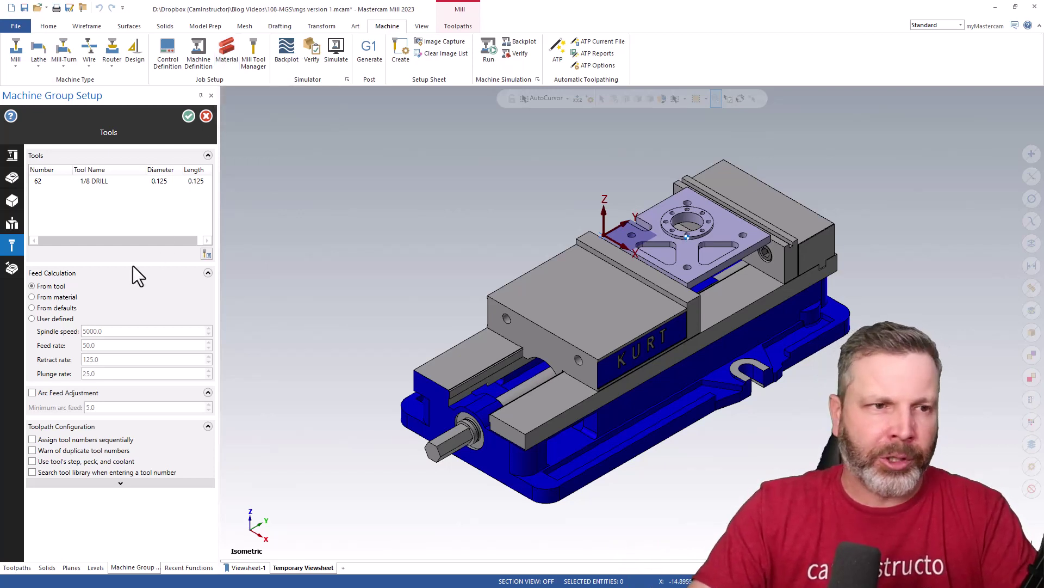
# Step: Open the bounding box definition for the machine group's stock setup
pyautogui.click(12, 178)
pyautogui.click(19, 202)
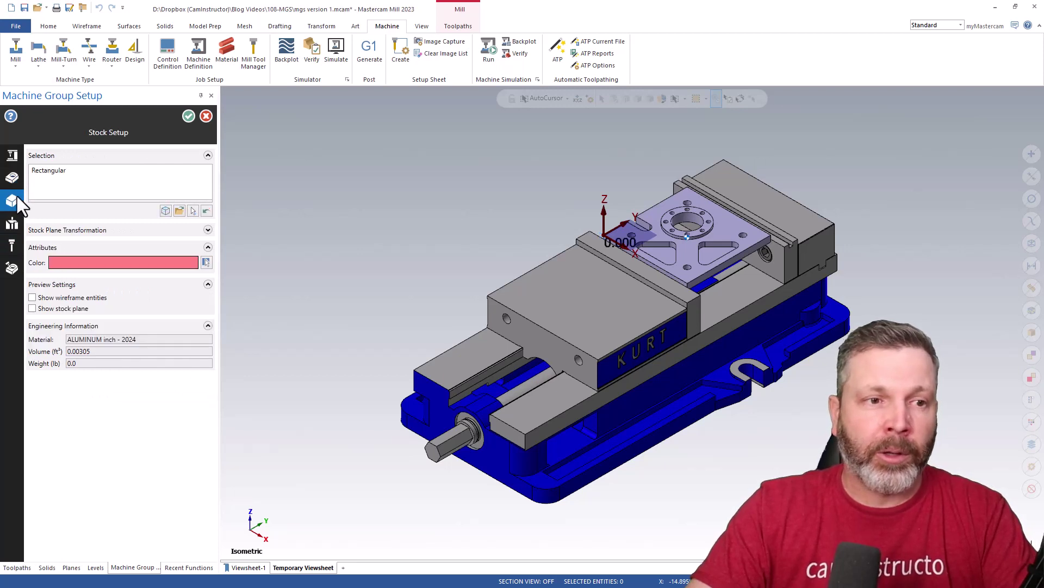
pyautogui.click(166, 211)
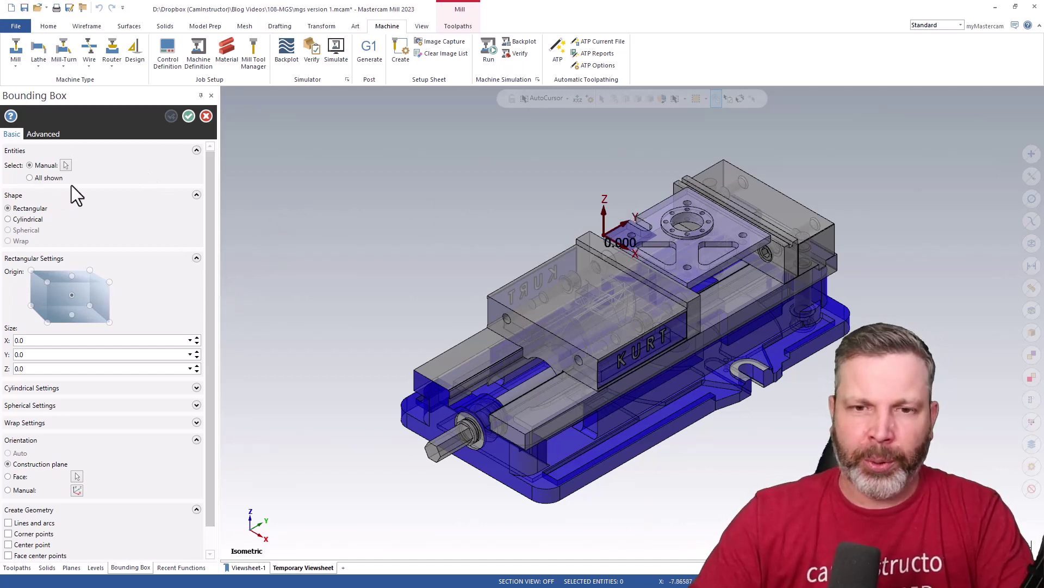
# Step: Size the rectangular stock 5 × 5 × 5 from a lower corner origin, and stretch it along Y to about 13.05
pyautogui.click(48, 322)
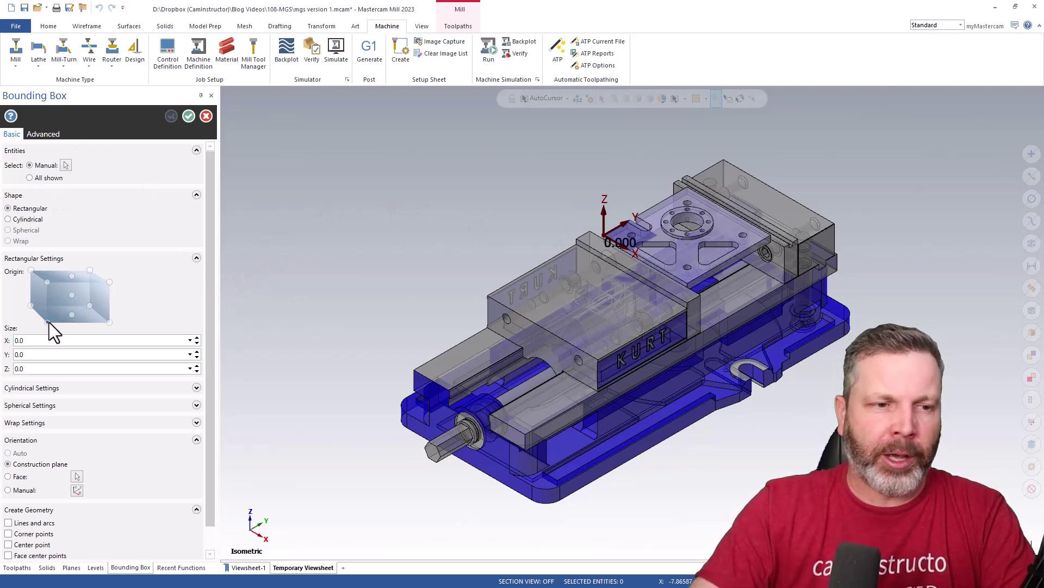
pyautogui.doubleClick(153, 343)
pyautogui.write('5')
pyautogui.press('Tab')
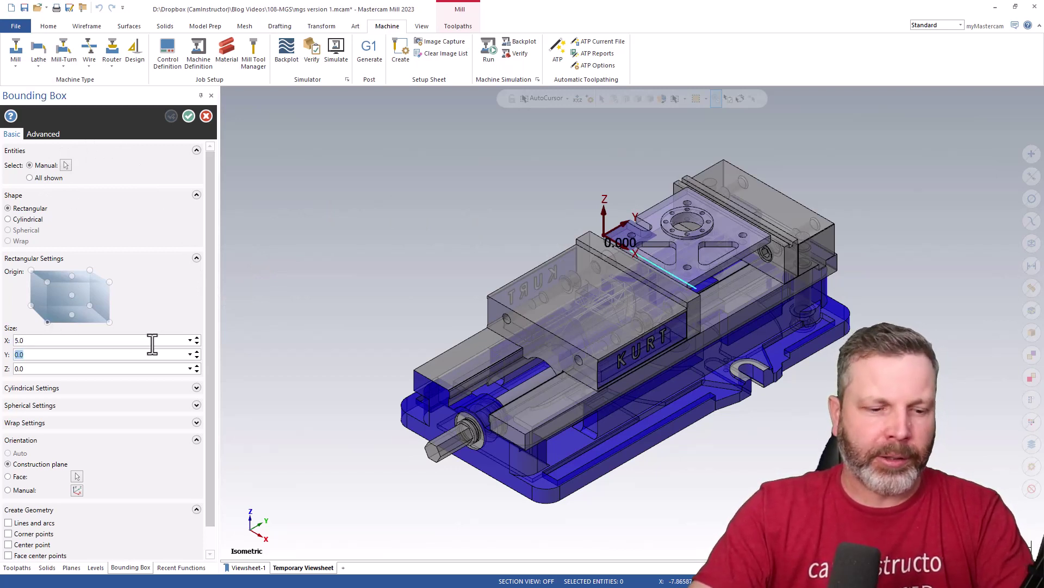
pyautogui.write('5')
pyautogui.press('Tab')
pyautogui.write('5')
pyautogui.press('Tab')
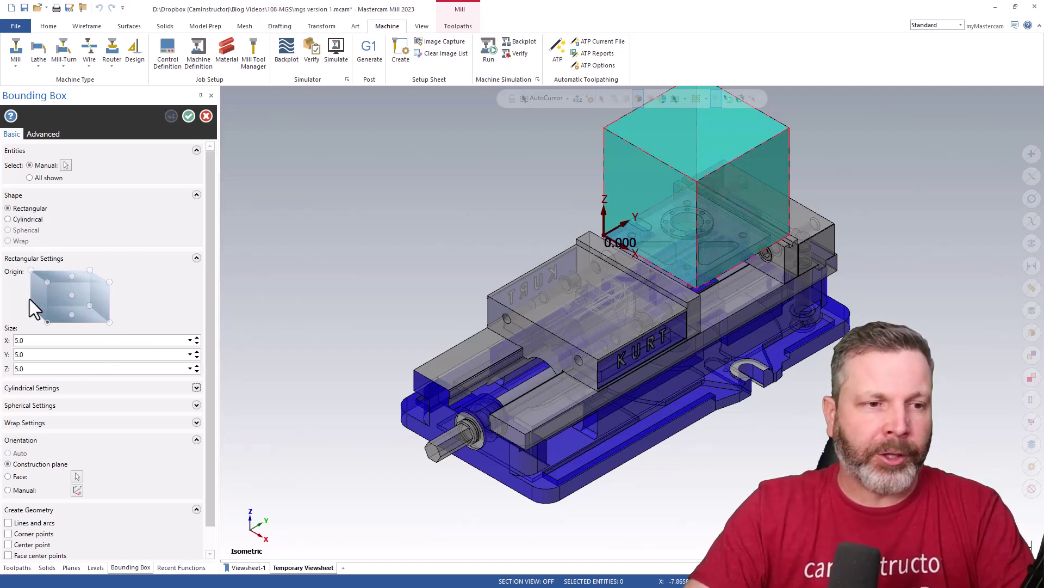
pyautogui.click(47, 321)
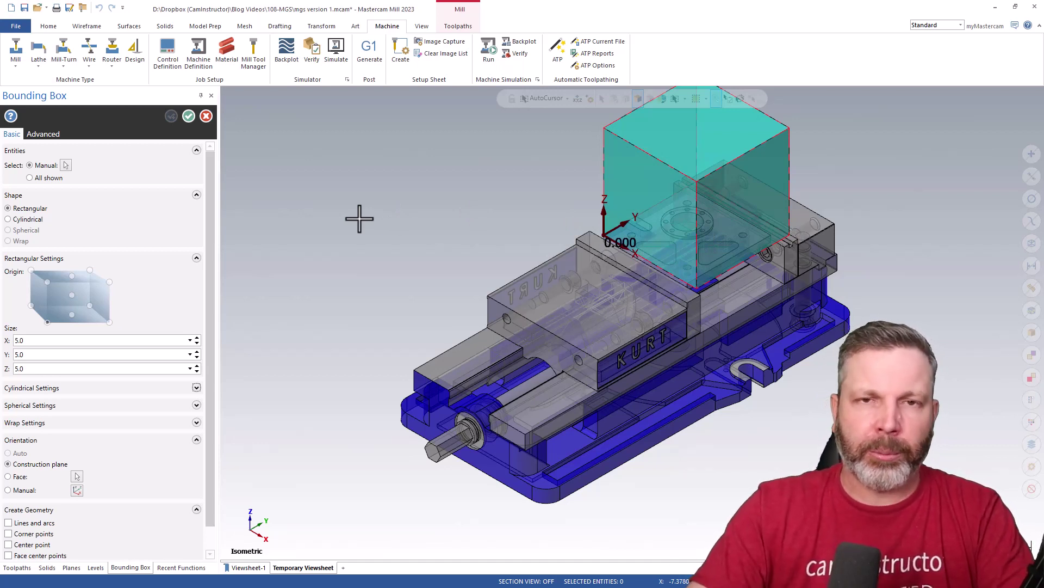
pyautogui.click(650, 210)
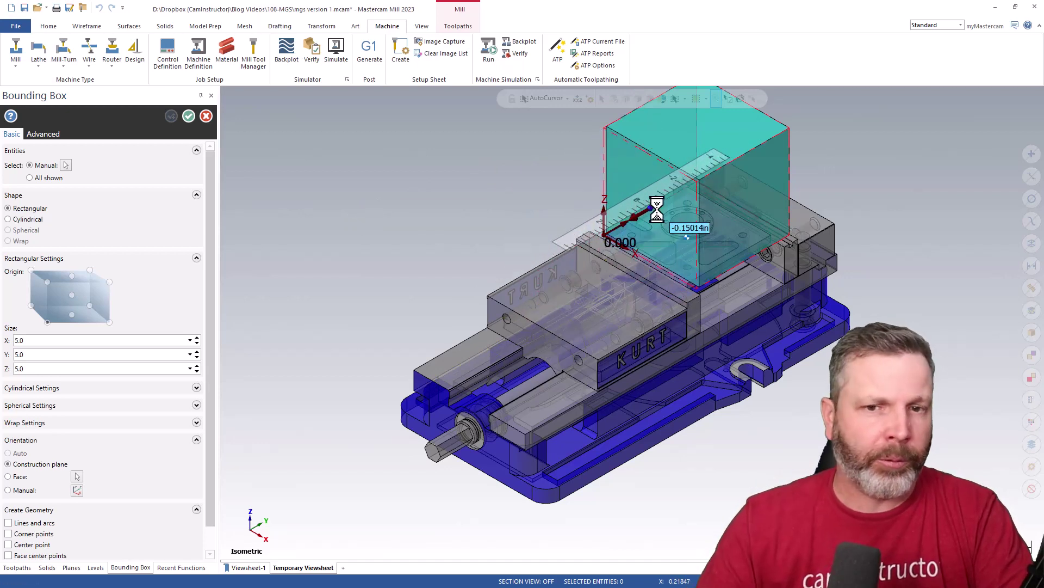
pyautogui.click(442, 260)
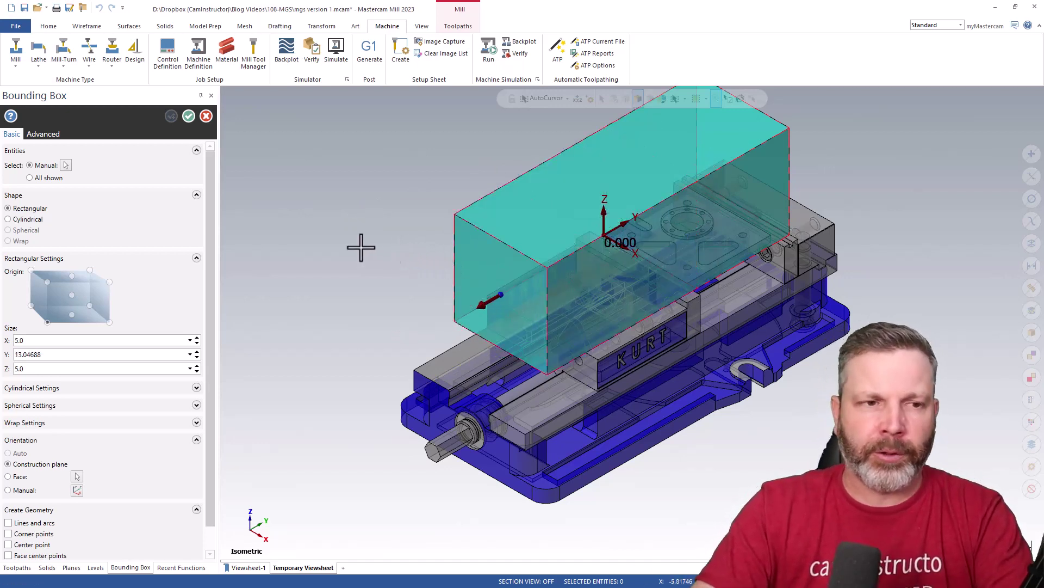
# Step: Fit the stock box to the plate solid, with its origin at the bottom center and its Z size set to 0.5
pyautogui.click(65, 165)
pyautogui.click(661, 228)
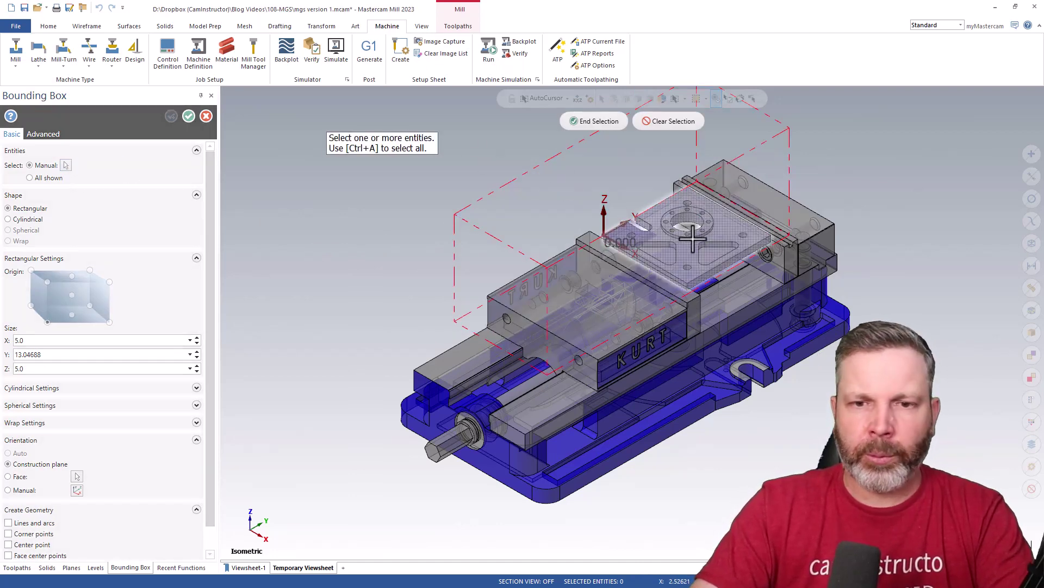
pyautogui.click(599, 121)
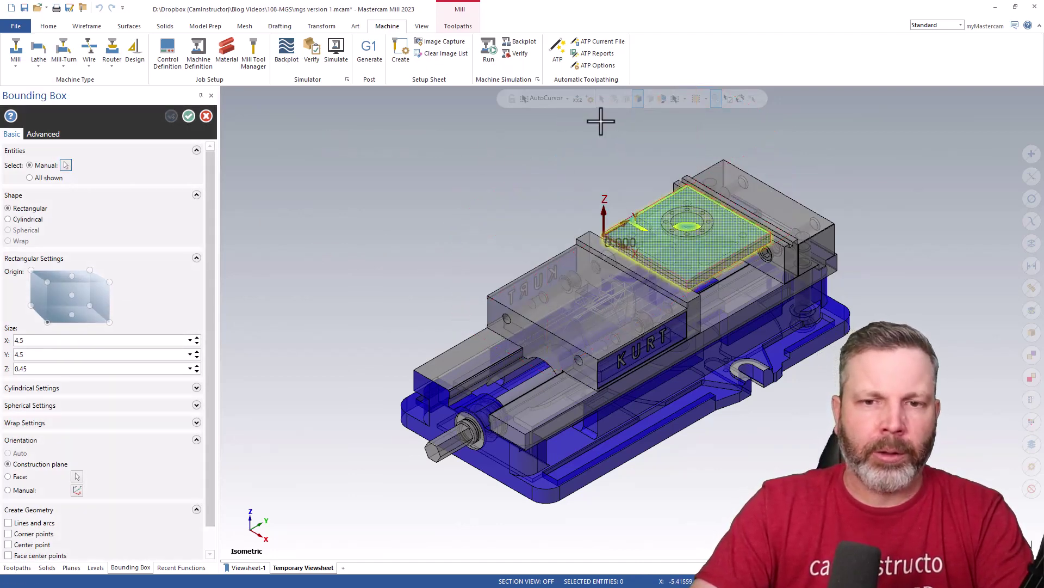
pyautogui.click(71, 315)
pyautogui.click(58, 370)
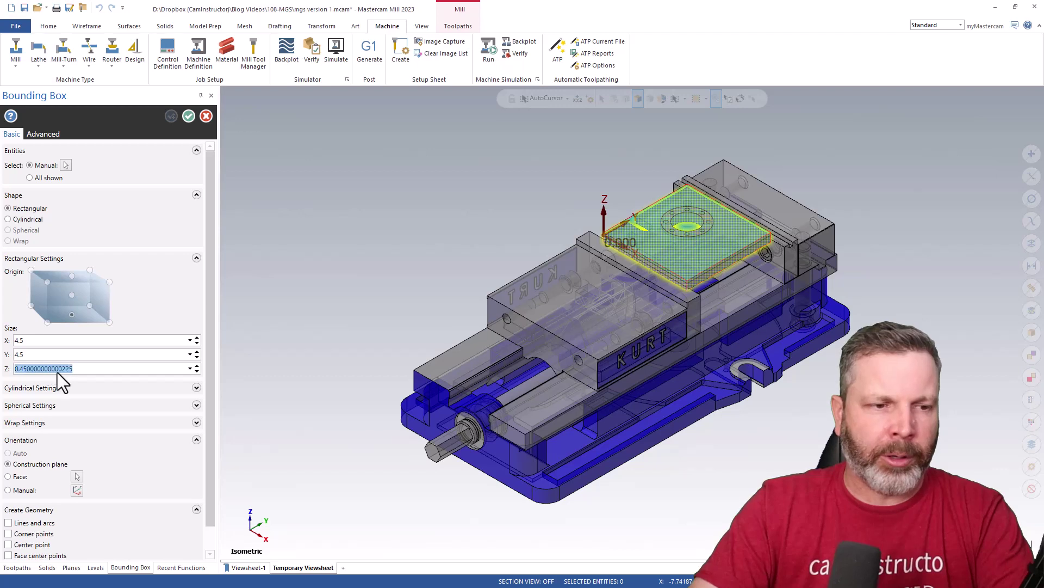
pyautogui.write('0.5')
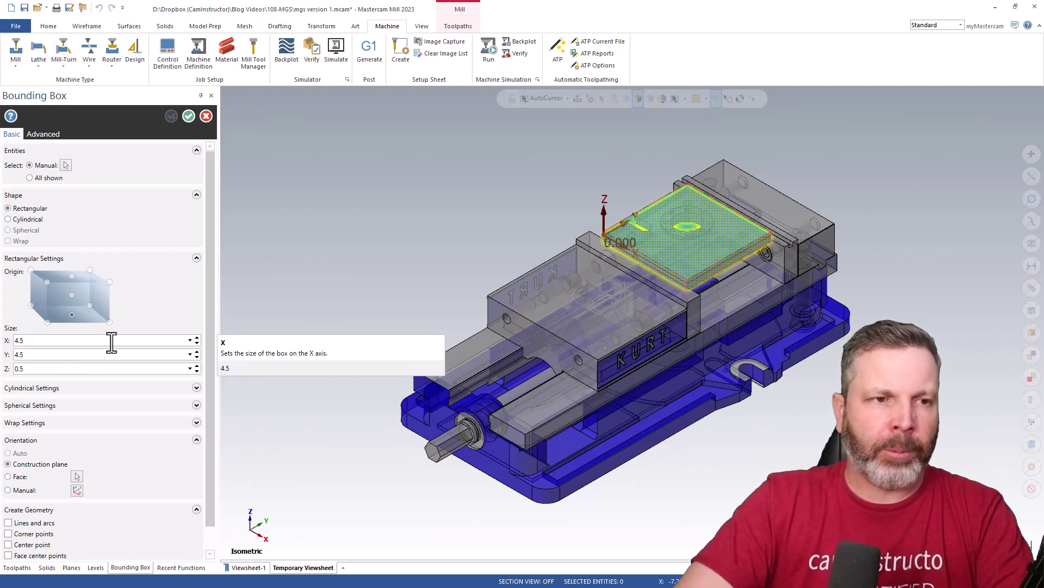
pyautogui.click(188, 116)
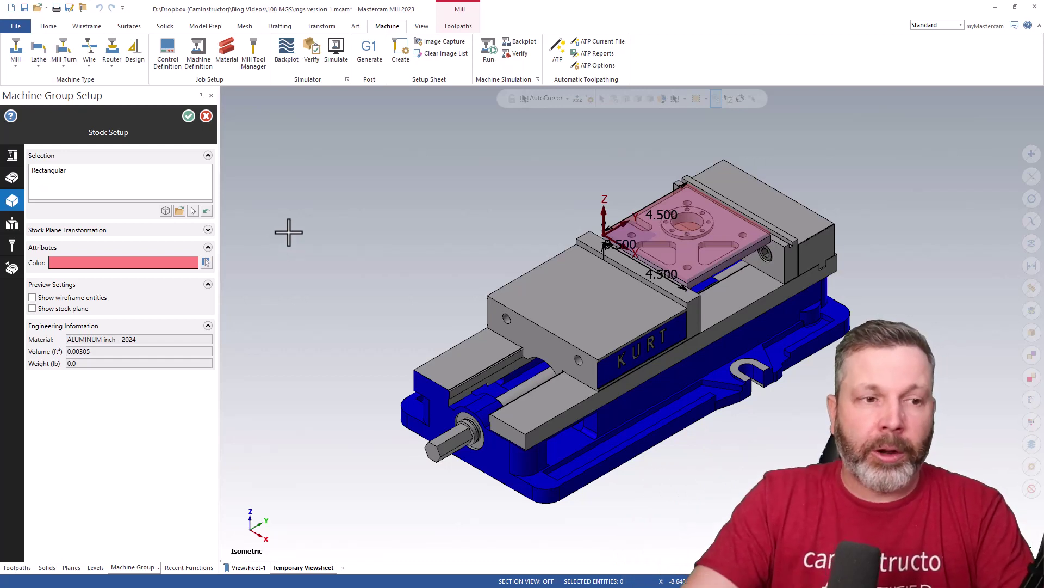
# Step: Enable fixtures in the workholding settings, assign level 200, Vise @ World, and briefly preview the fixture color
pyautogui.click(12, 223)
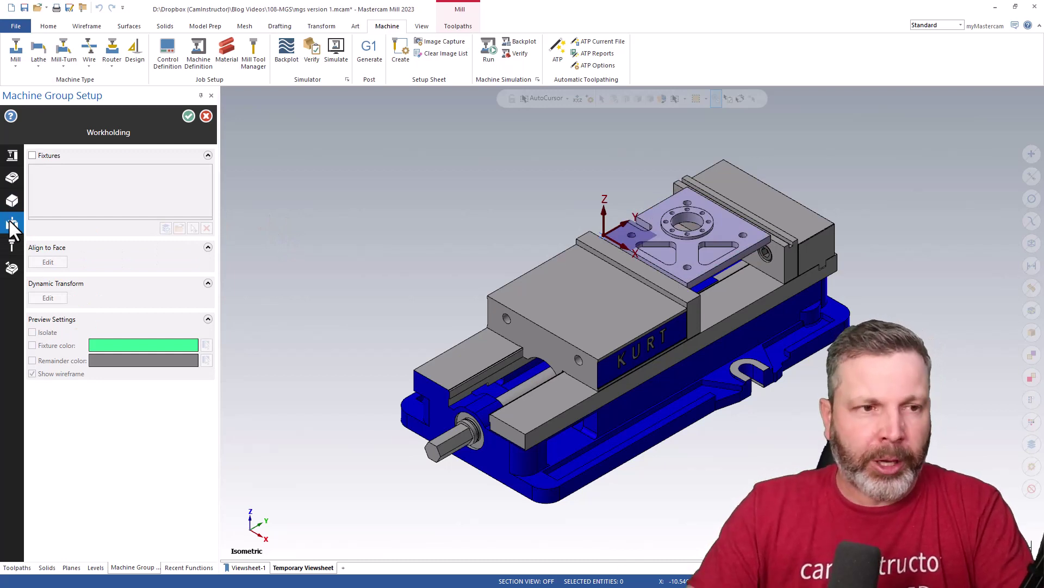
pyautogui.click(32, 155)
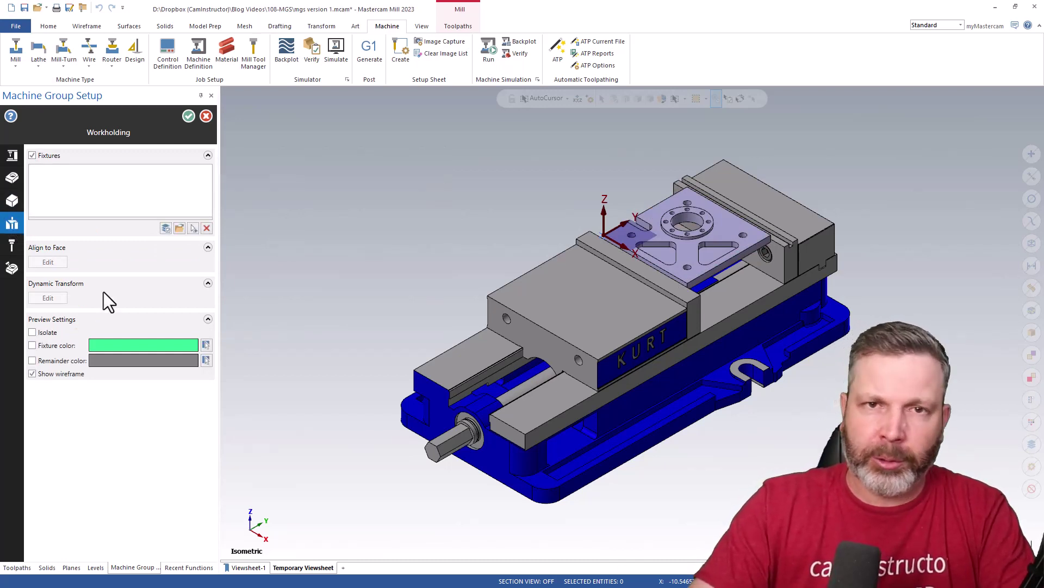
pyautogui.click(165, 228)
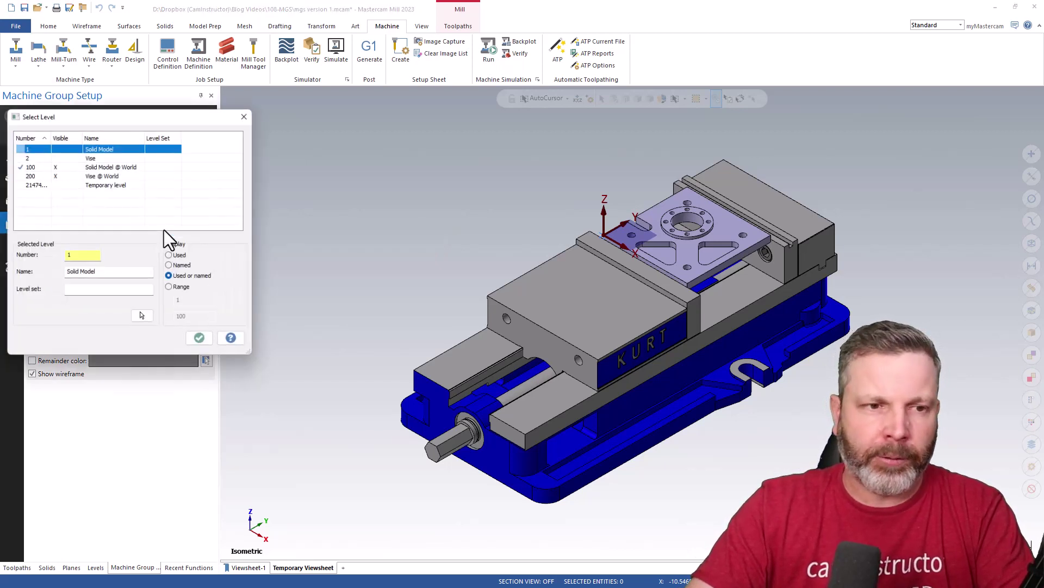
pyautogui.click(114, 175)
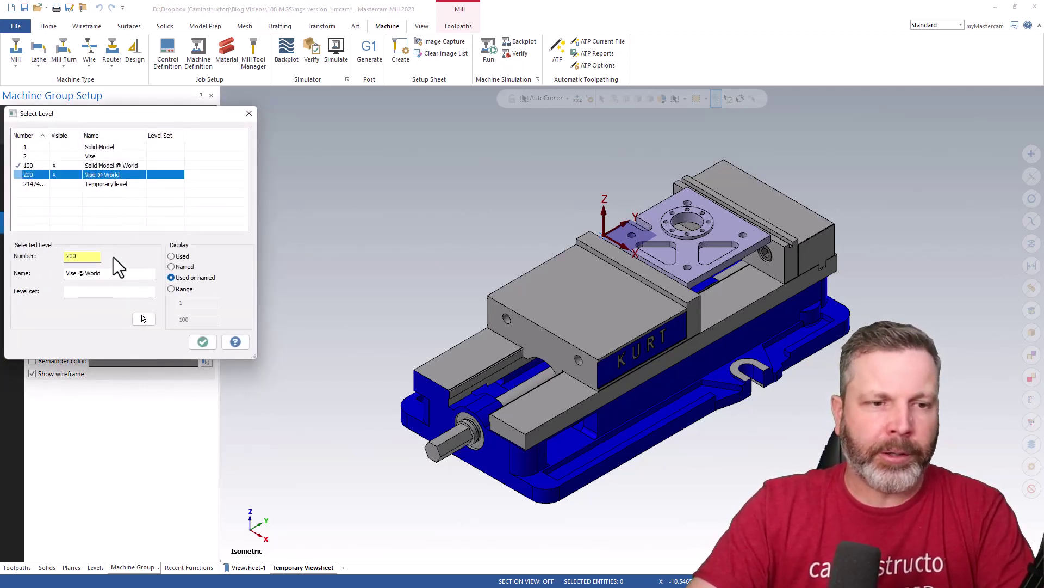
pyautogui.click(203, 343)
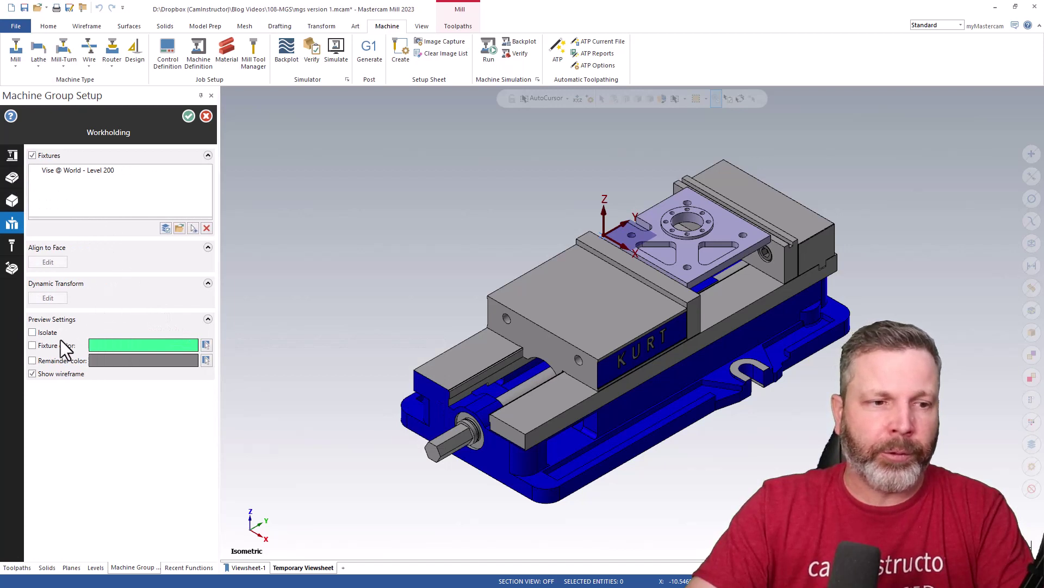
pyautogui.click(48, 350)
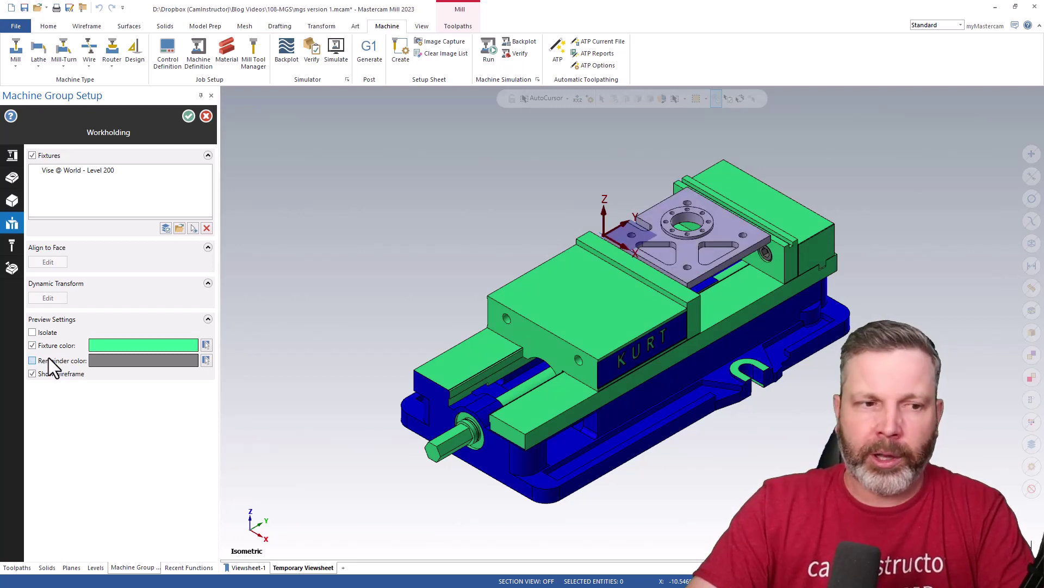
pyautogui.click(51, 347)
# Step: Review the tool and simulation settings, and accept the machine group setup
pyautogui.click(12, 246)
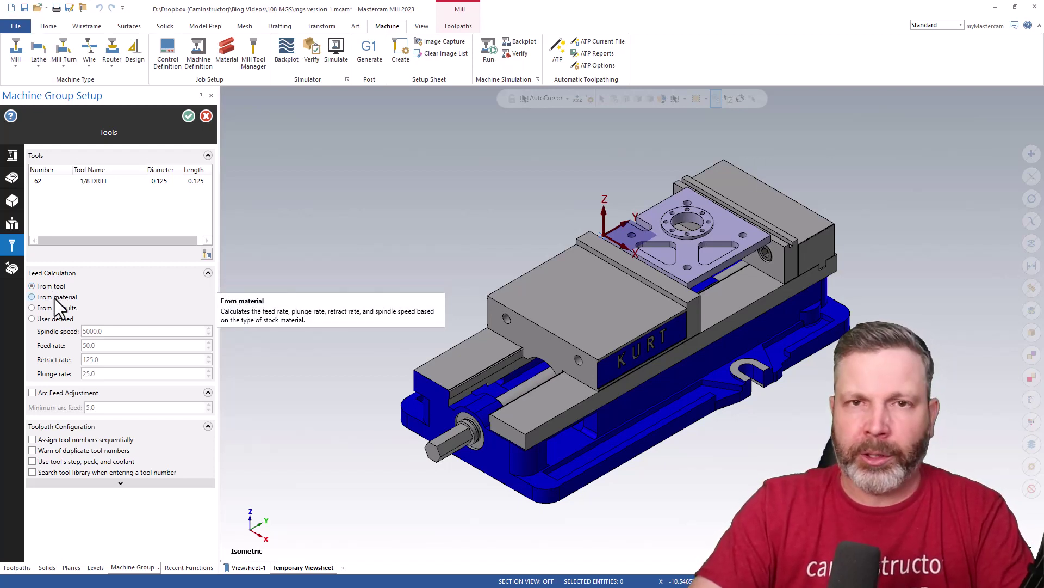
pyautogui.click(12, 267)
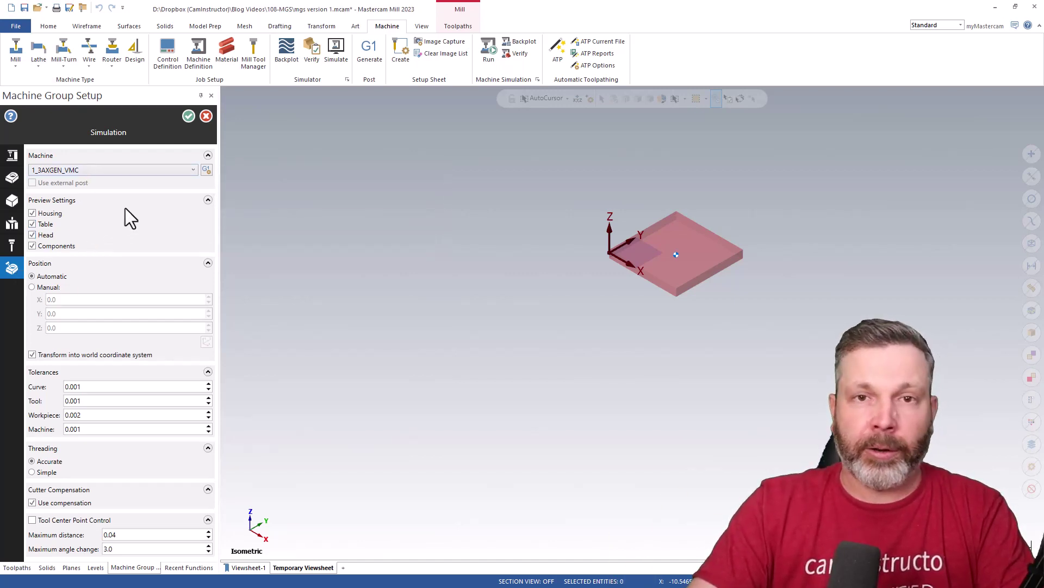
pyautogui.click(186, 114)
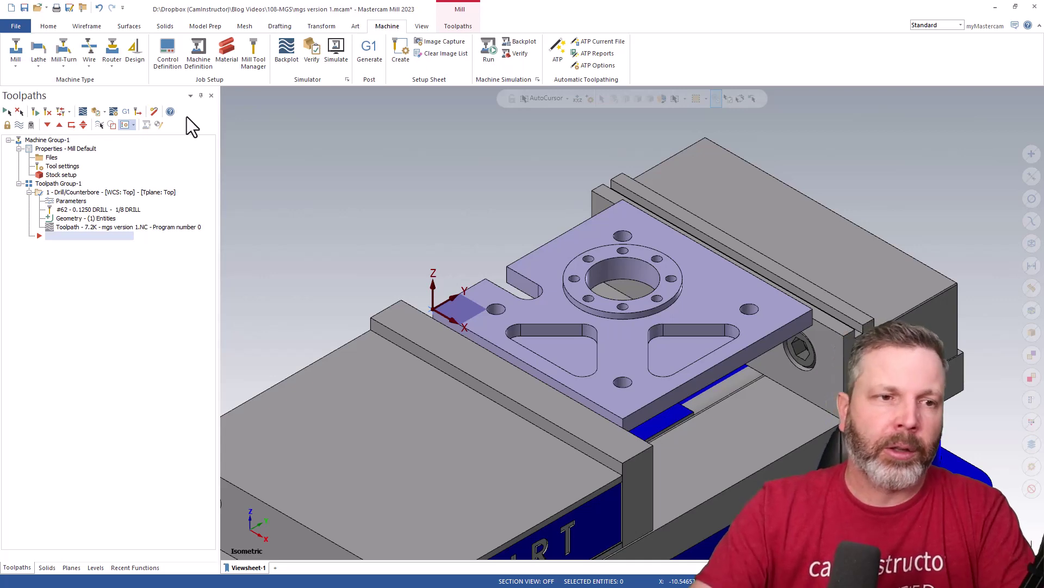
# Step: Review the simulation, data and component settings in Simulator Options, trying fixtures with level 100, Solid Model @ World
pyautogui.click(113, 111)
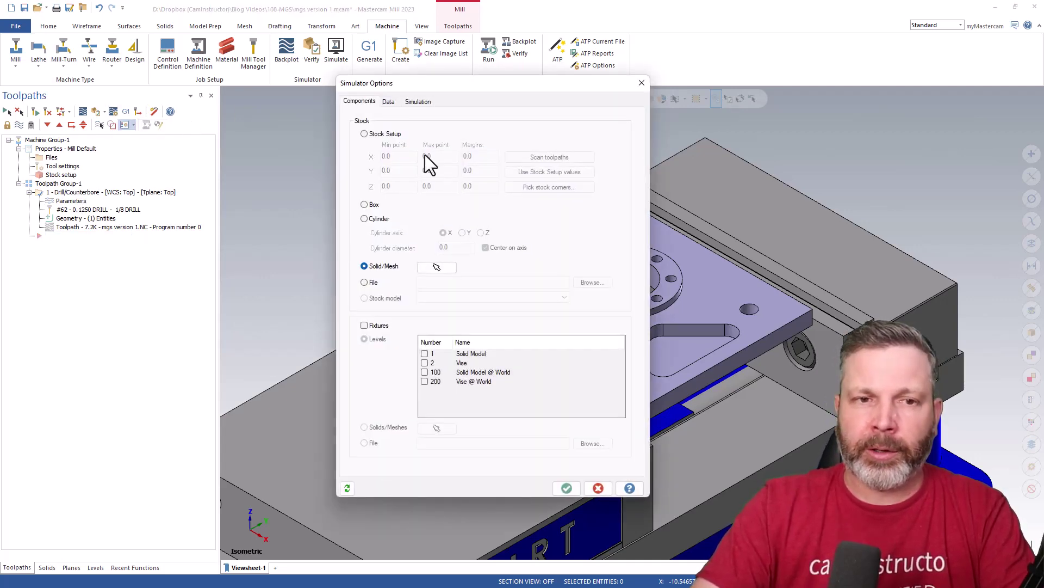
pyautogui.click(416, 101)
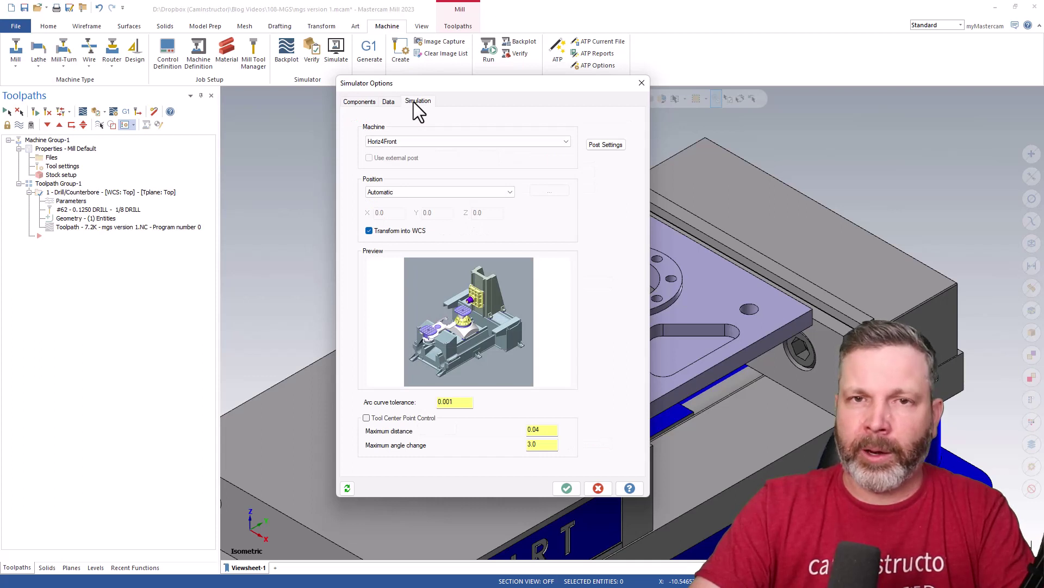
pyautogui.click(389, 103)
pyautogui.click(362, 105)
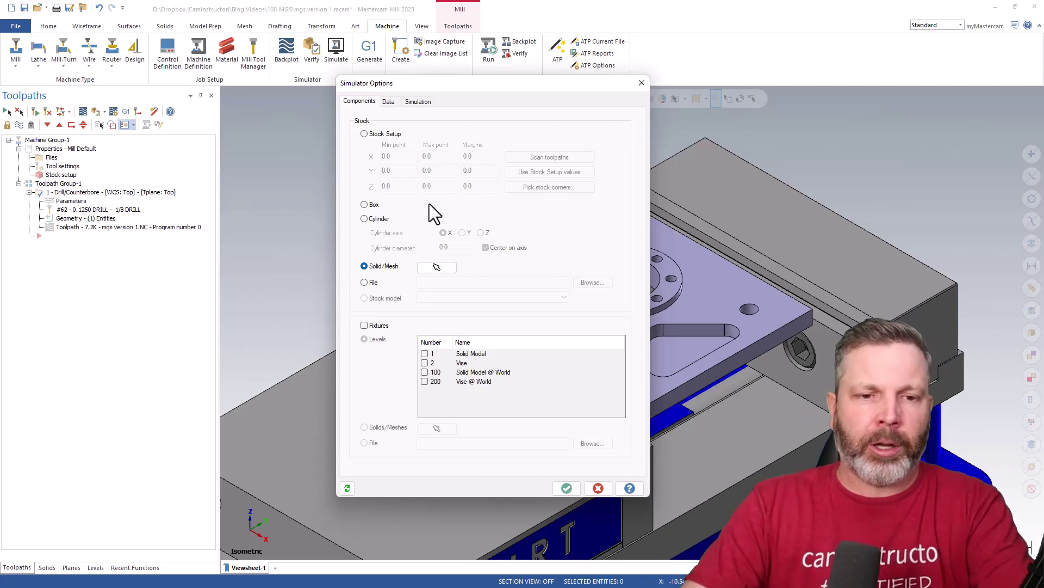
pyautogui.click(365, 327)
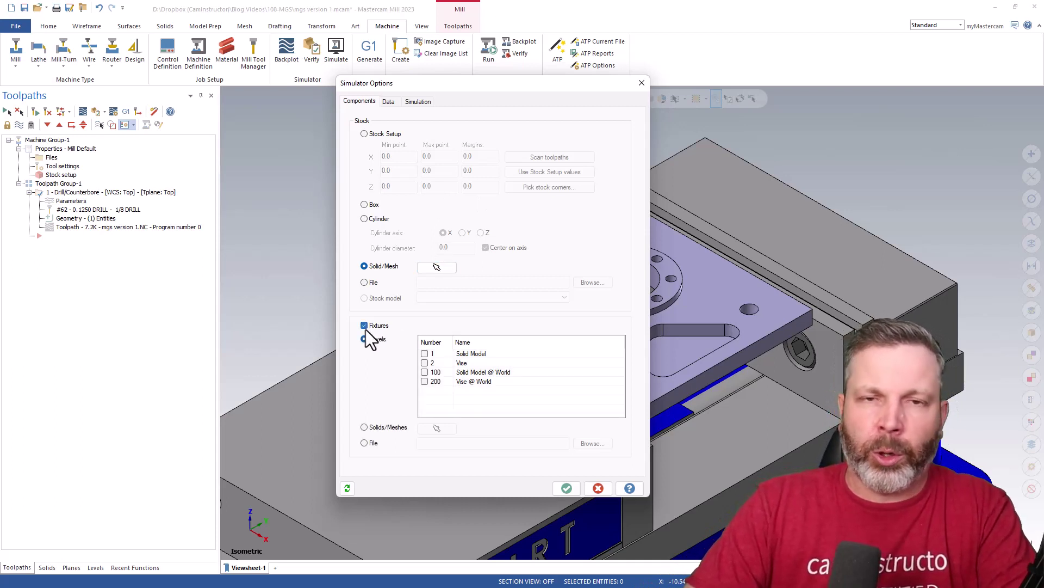
pyautogui.click(425, 373)
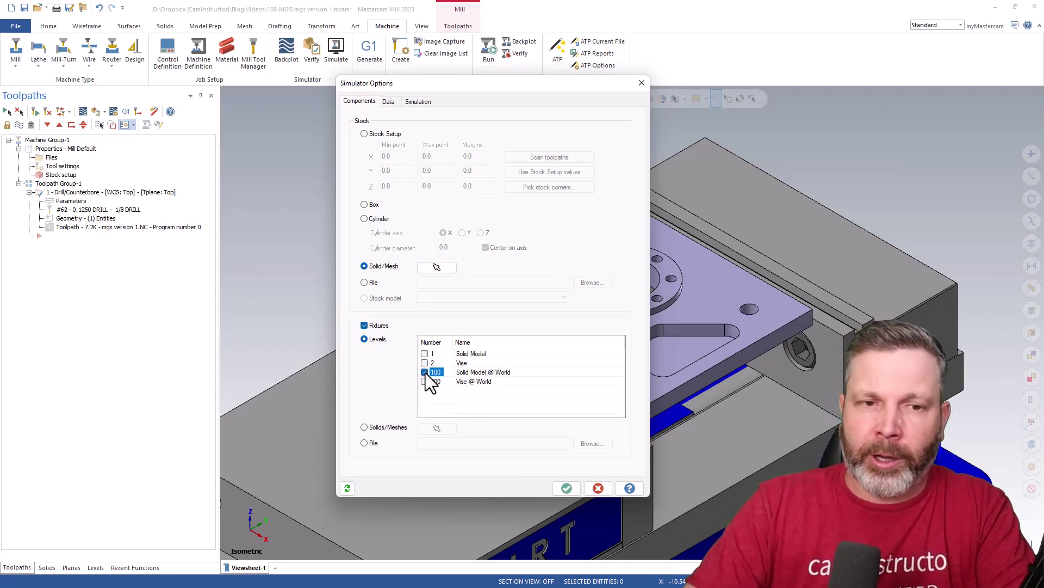
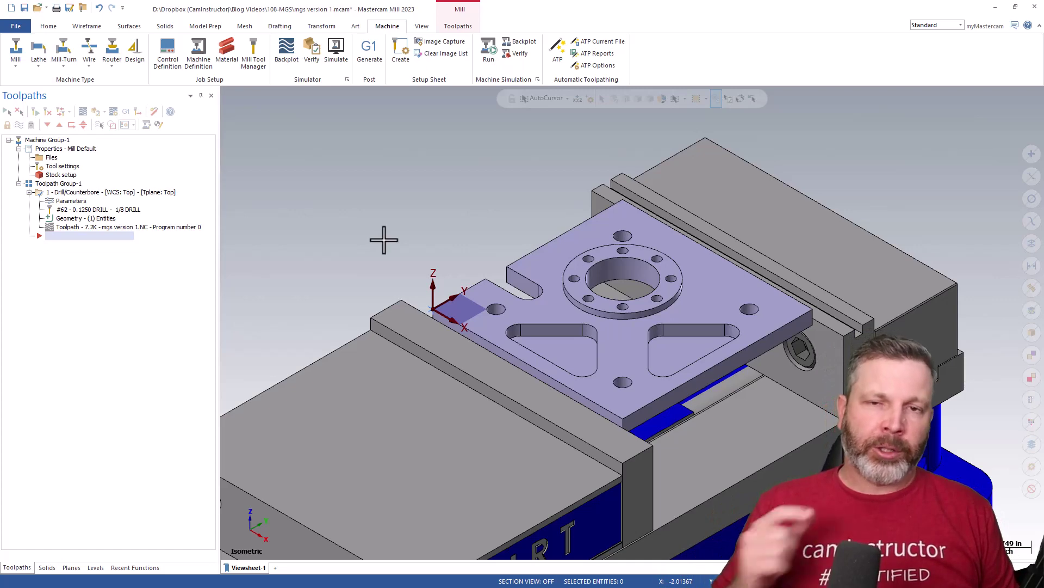
# Step: Show the Solid Model and Vise levels 1 and 2, and compare the positions of the Custom Plane and the Top plane
pyautogui.click(95, 568)
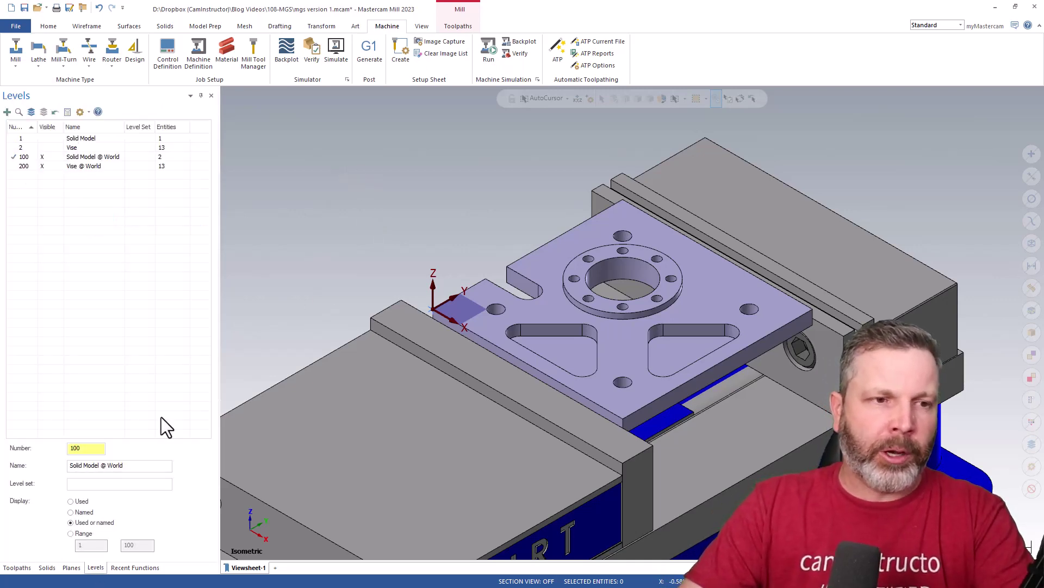
pyautogui.click(42, 148)
pyautogui.click(43, 138)
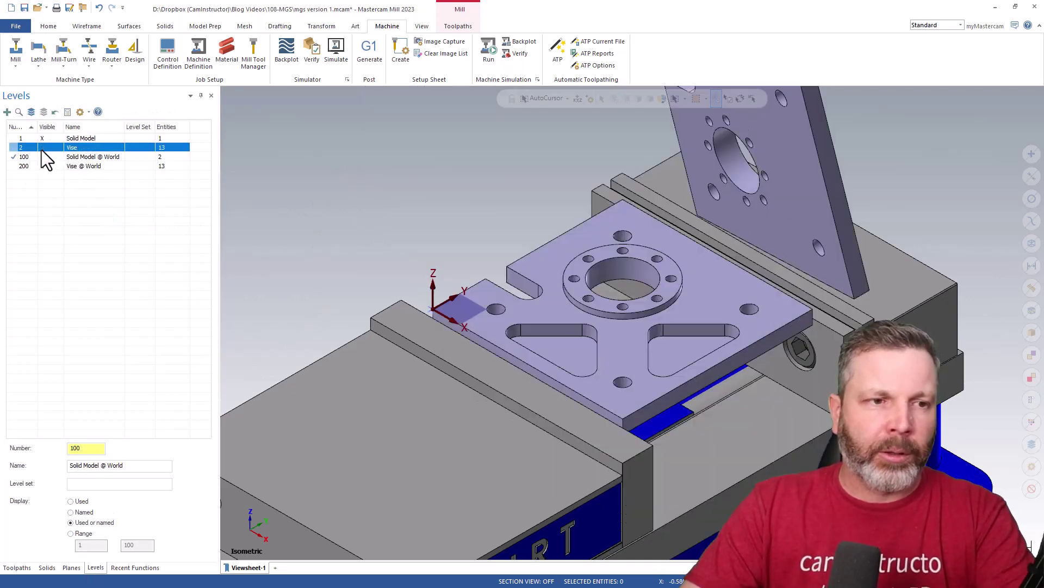
pyautogui.scroll(-1, 488, 294)
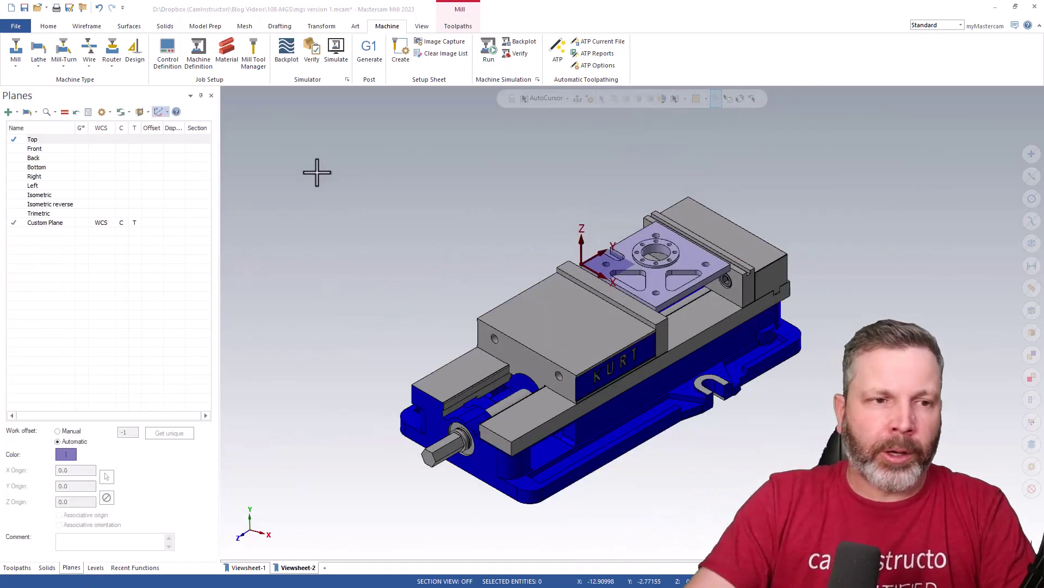
pyautogui.click(57, 222)
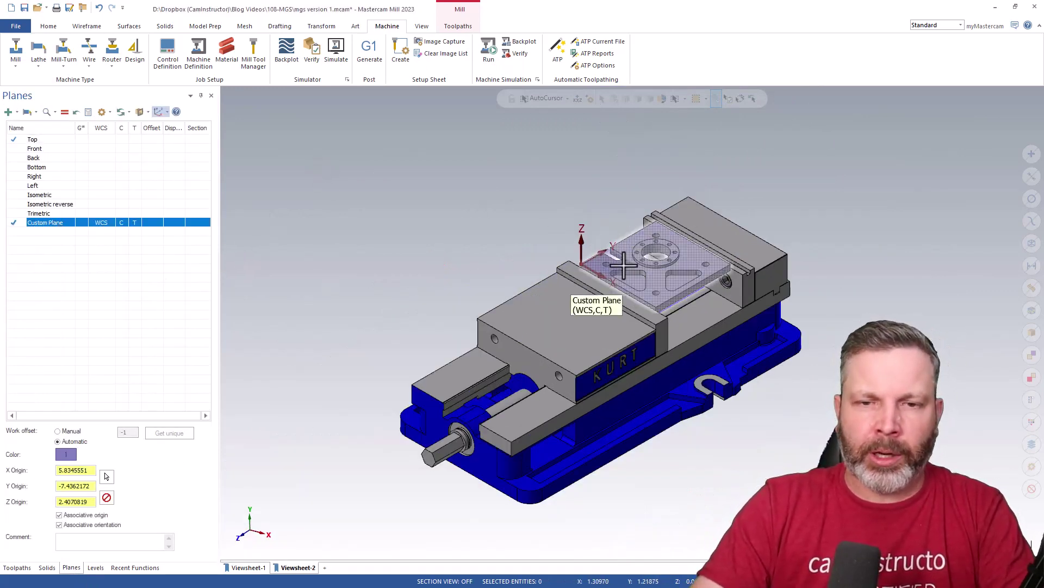
pyautogui.click(50, 140)
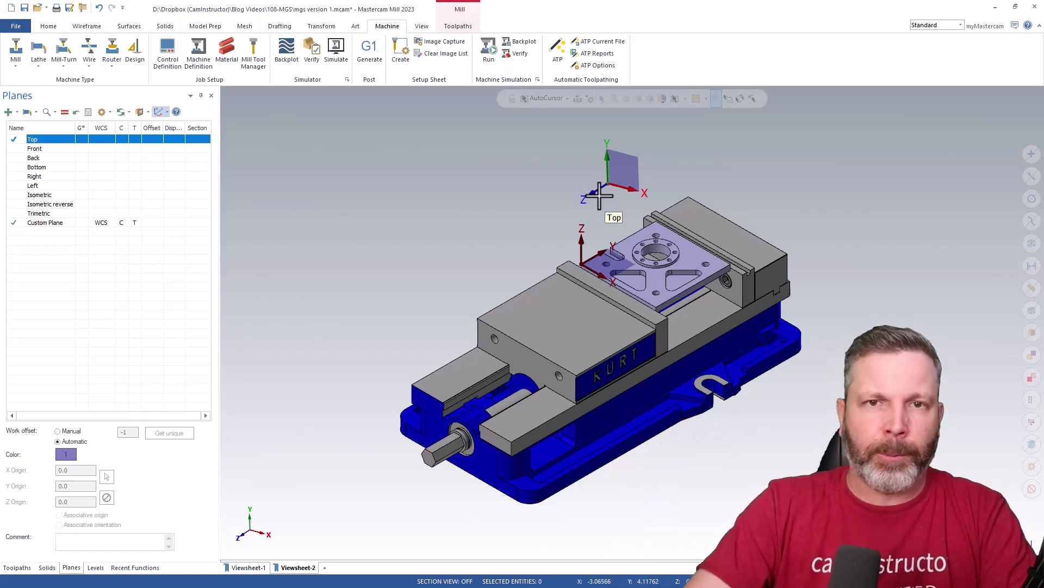
# Step: Add a second machine group using the default mill and open its machine group setup from the Files properties
pyautogui.click(17, 568)
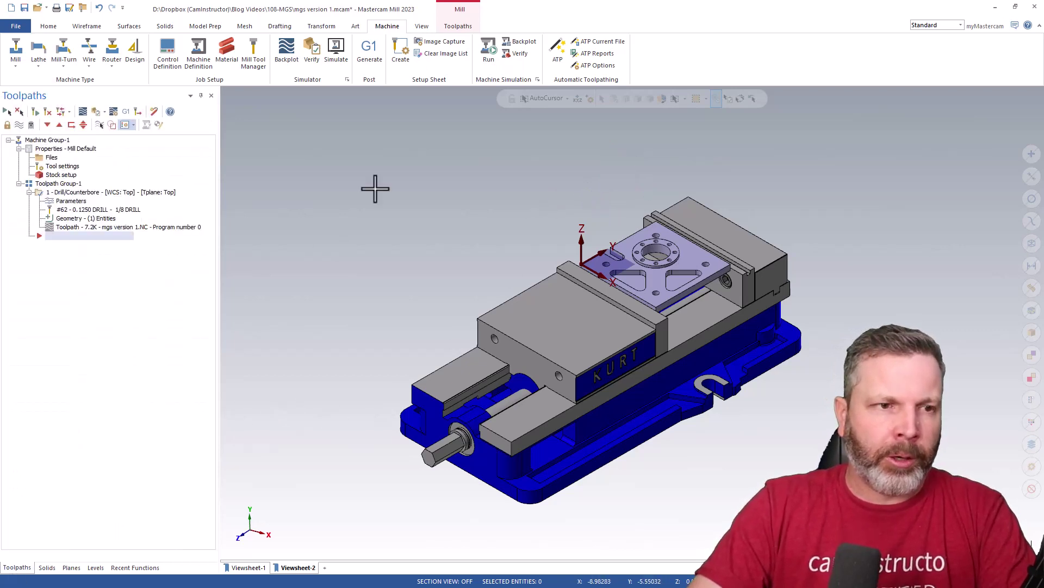
pyautogui.click(458, 24)
pyautogui.click(376, 27)
pyautogui.click(15, 64)
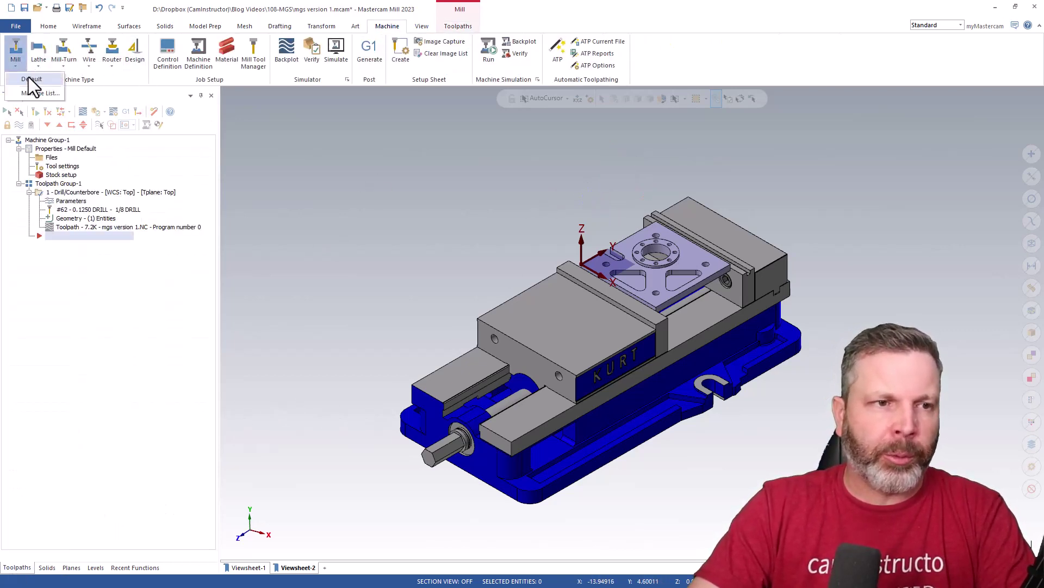
pyautogui.click(32, 80)
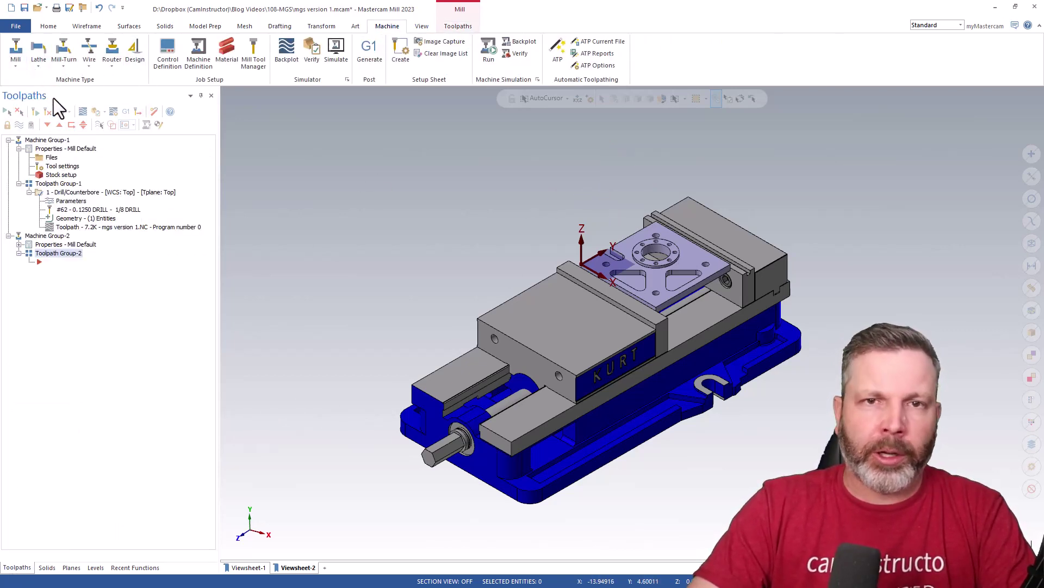
pyautogui.click(19, 244)
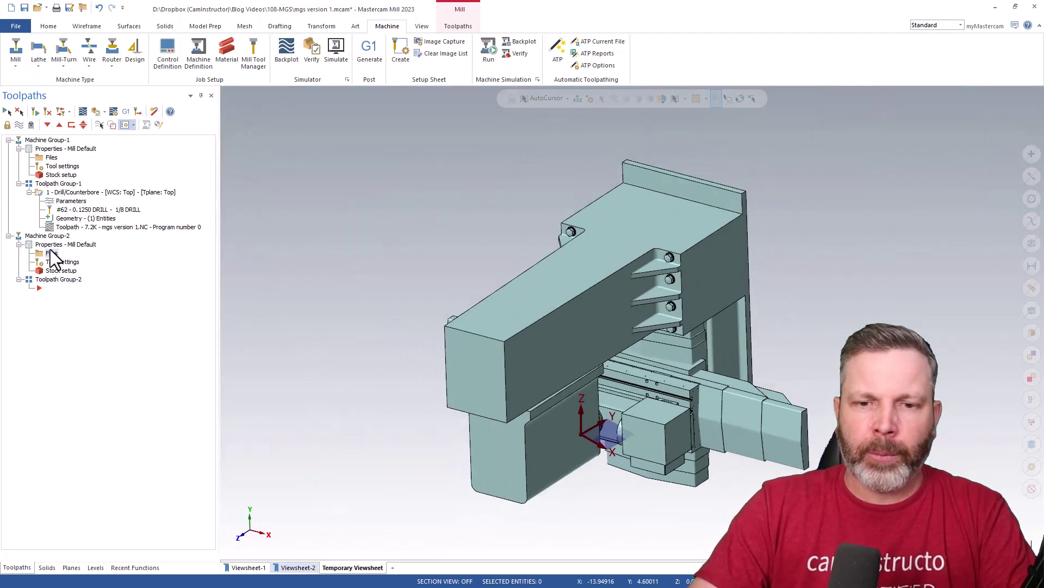
pyautogui.click(51, 253)
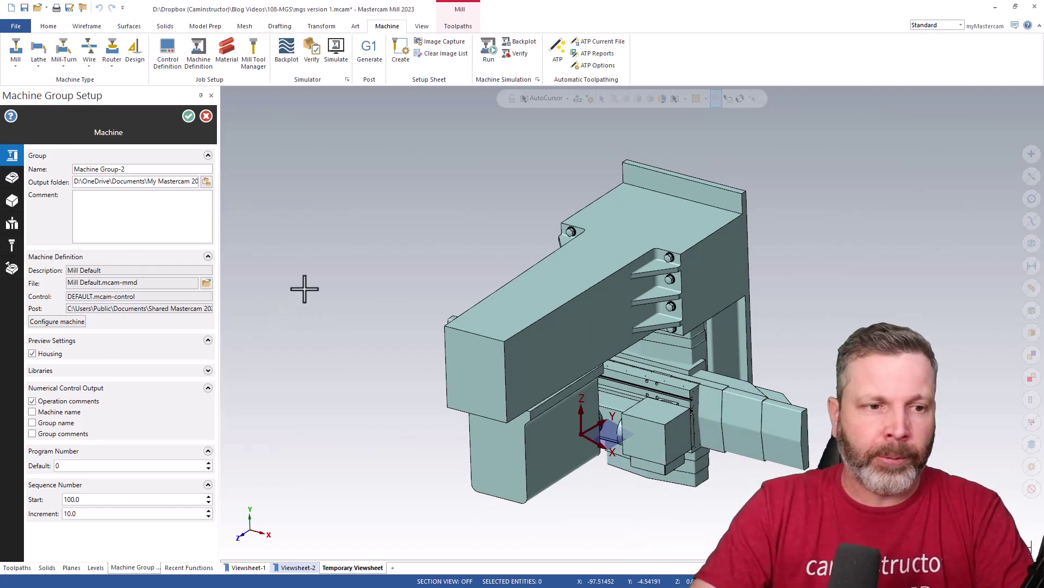
# Step: Review the new group's master model, stock, workholding, tool and simulation settings, and return to its stock setup
pyautogui.click(13, 179)
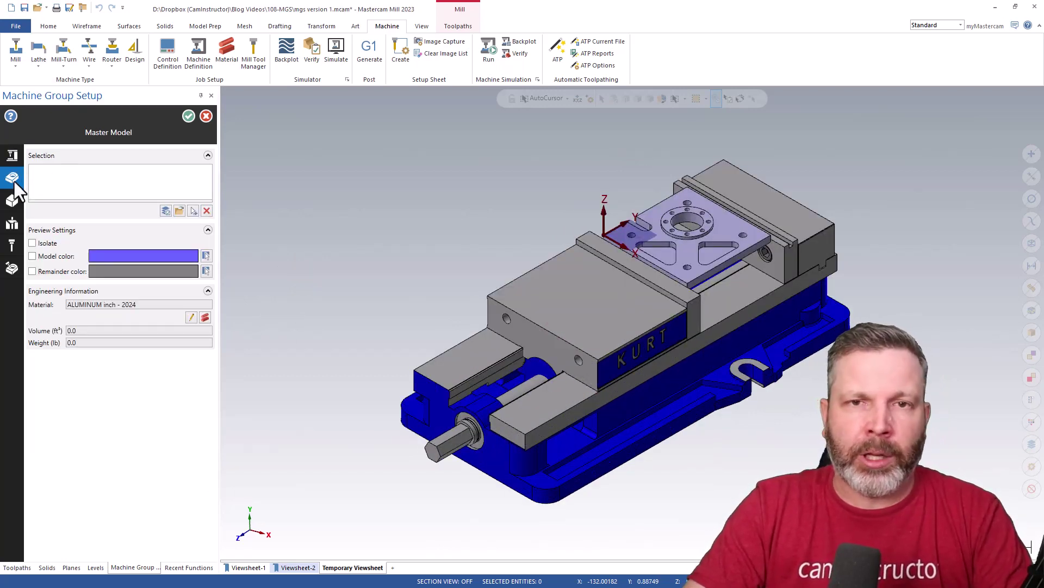
pyautogui.click(12, 201)
pyautogui.click(11, 224)
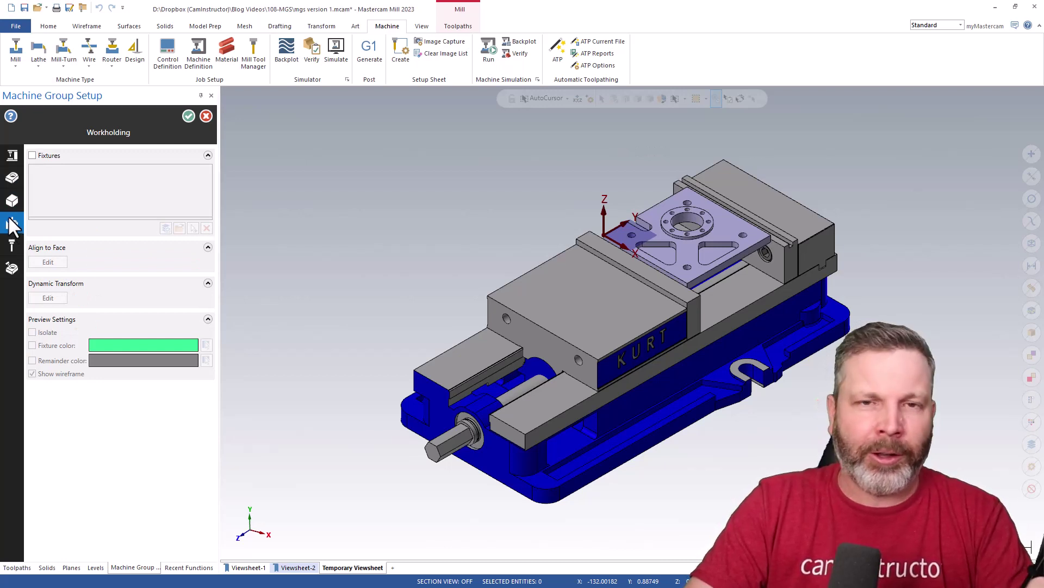
pyautogui.click(12, 247)
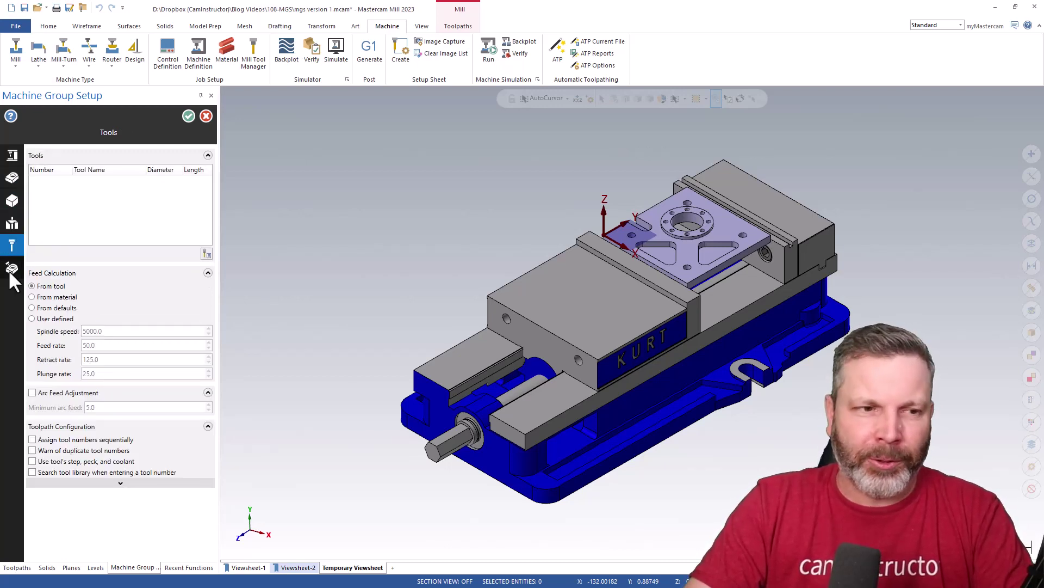
pyautogui.click(11, 270)
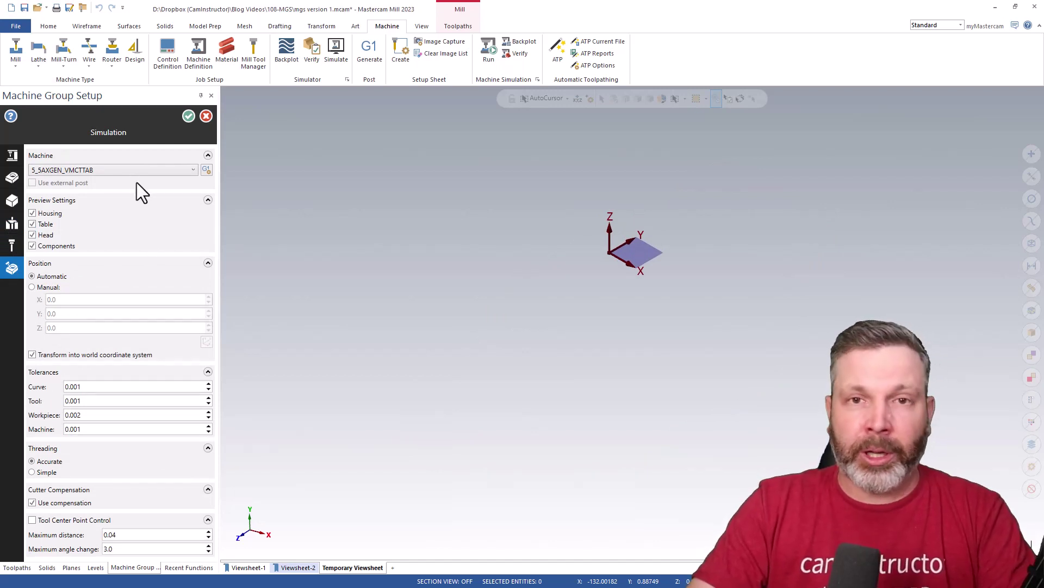
pyautogui.click(11, 200)
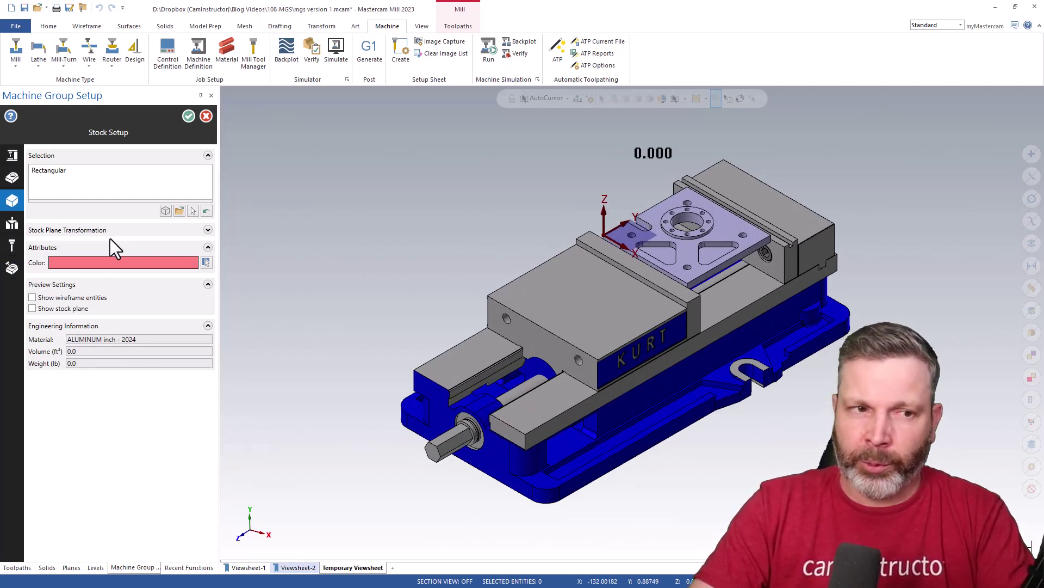
# Step: Try to fit a rectangular bounding box stock around the plate solid using the Top stock plane
pyautogui.click(165, 211)
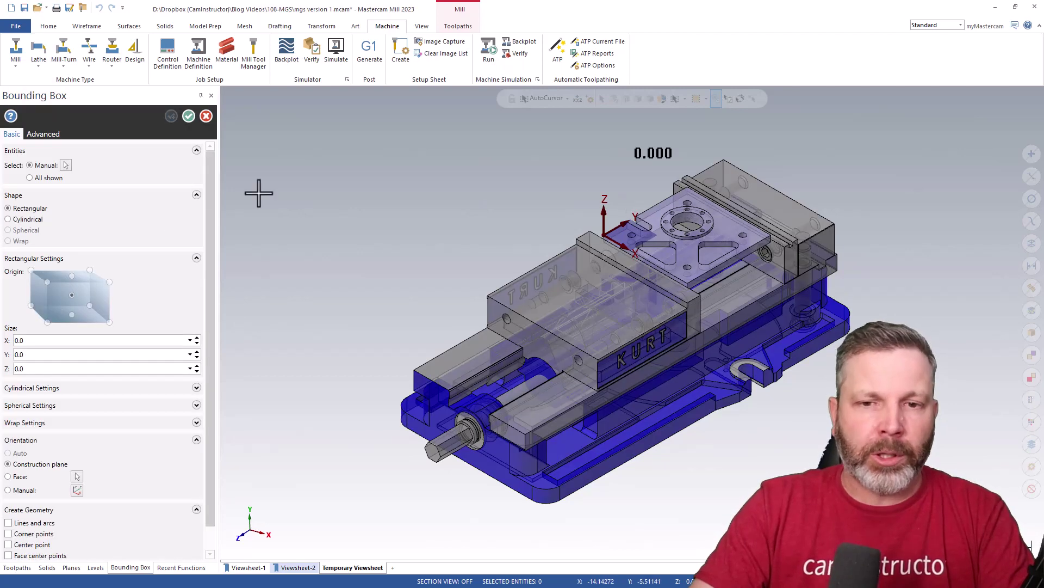
pyautogui.click(66, 165)
pyautogui.click(683, 229)
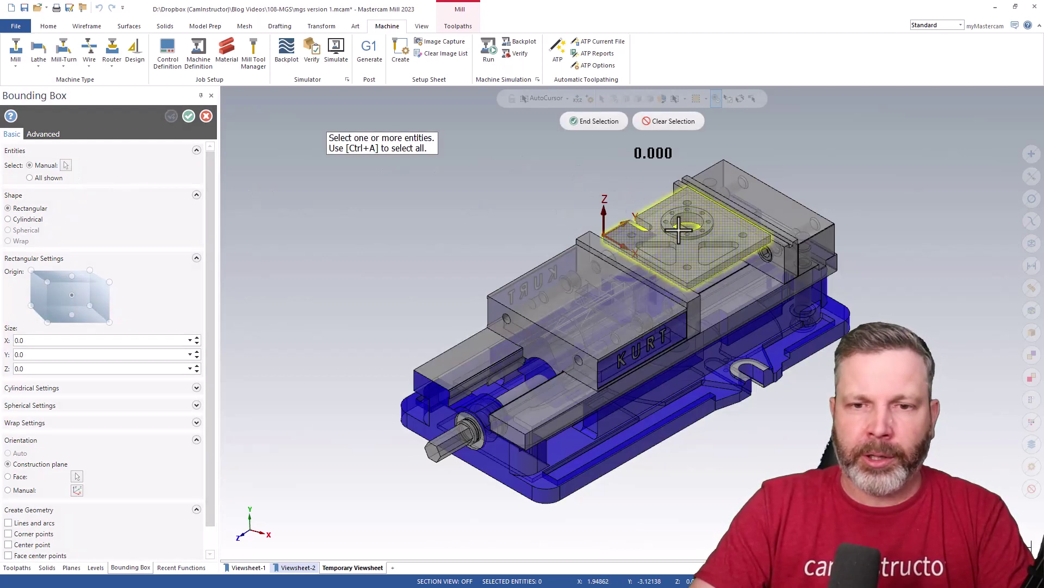
pyautogui.click(589, 121)
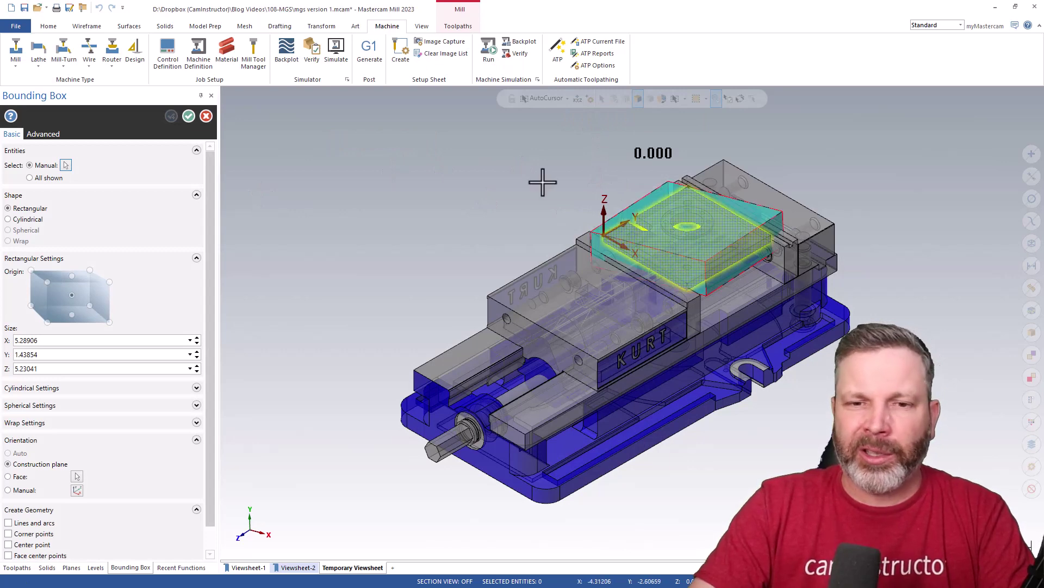
pyautogui.moveTo(432, 242); pyautogui.dragTo(464, 221, button='middle')
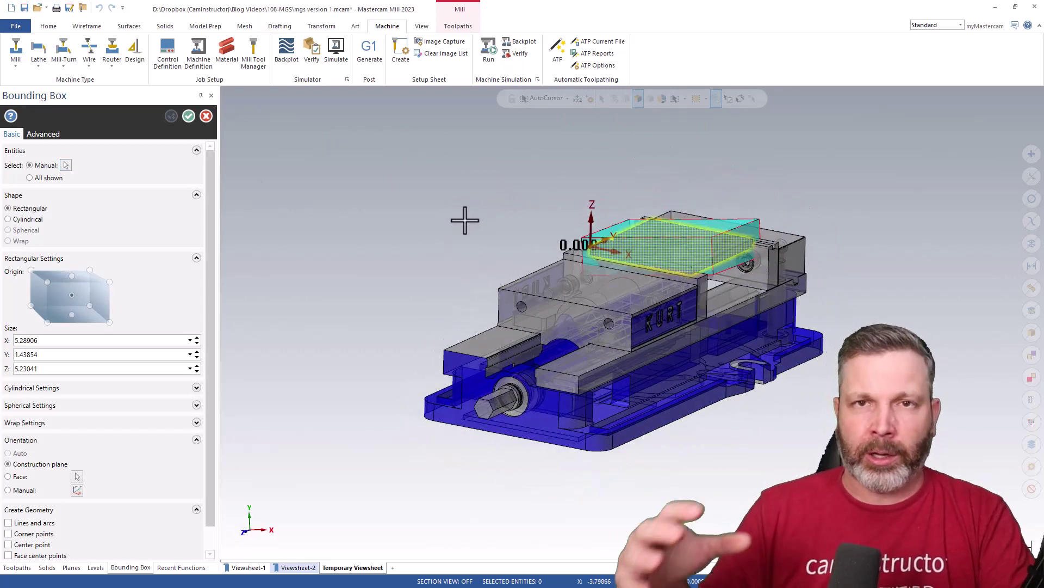
pyautogui.click(206, 116)
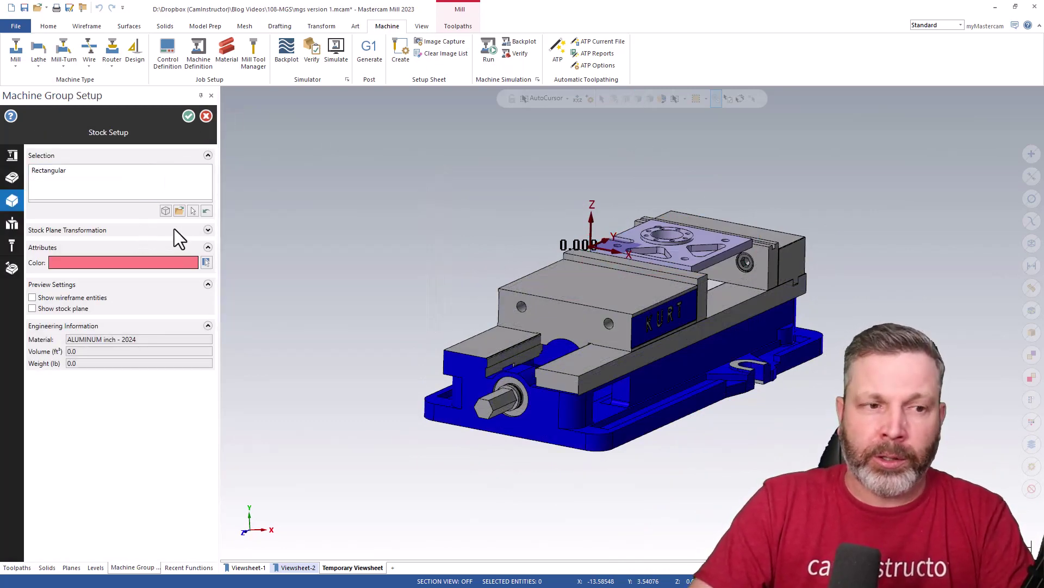
# Step: Set the stock plane transformation to Custom Plane and reset the rectangular stock selection
pyautogui.click(208, 230)
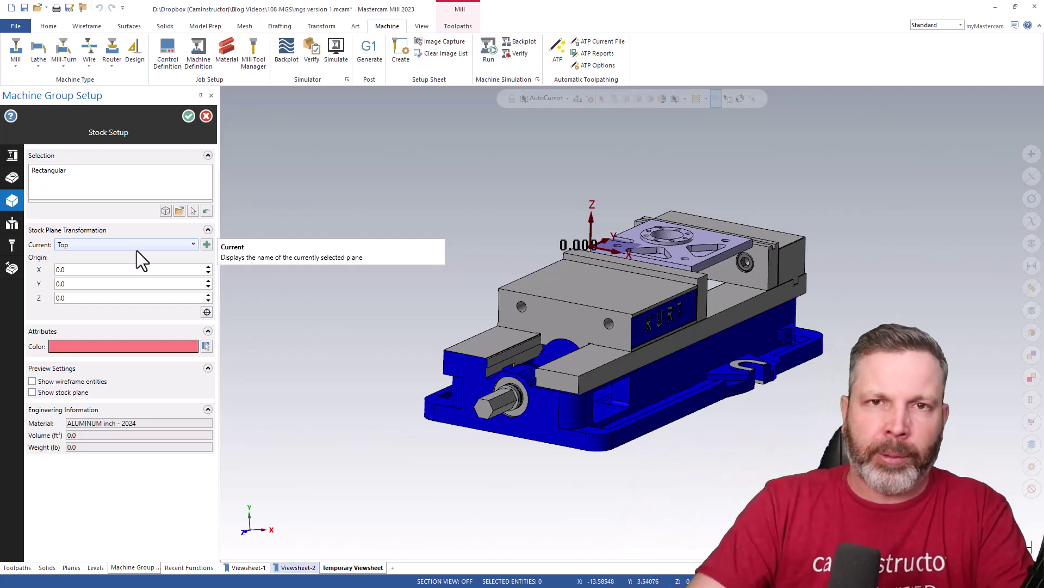
pyautogui.click(158, 243)
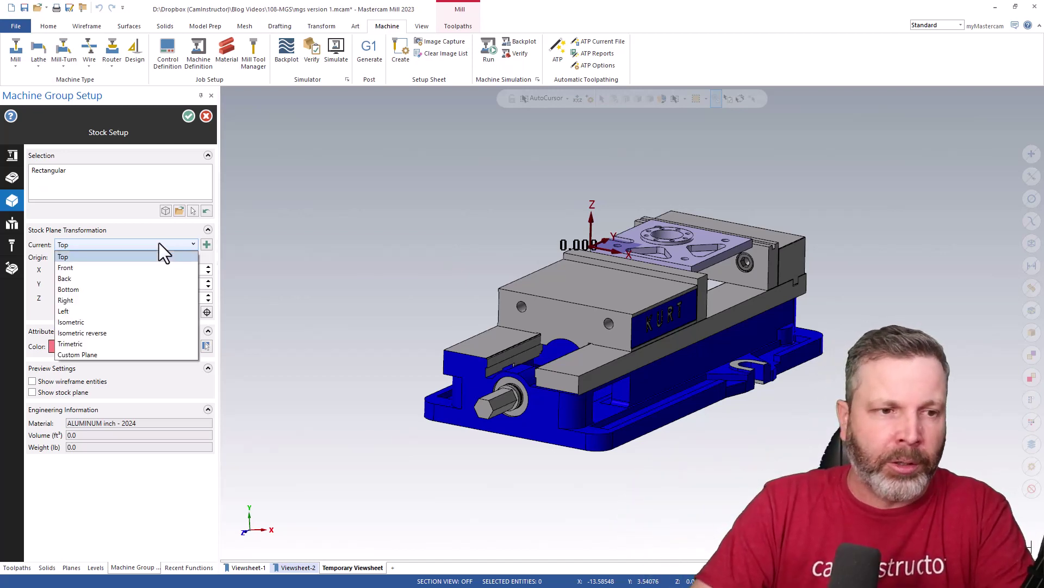
pyautogui.click(83, 354)
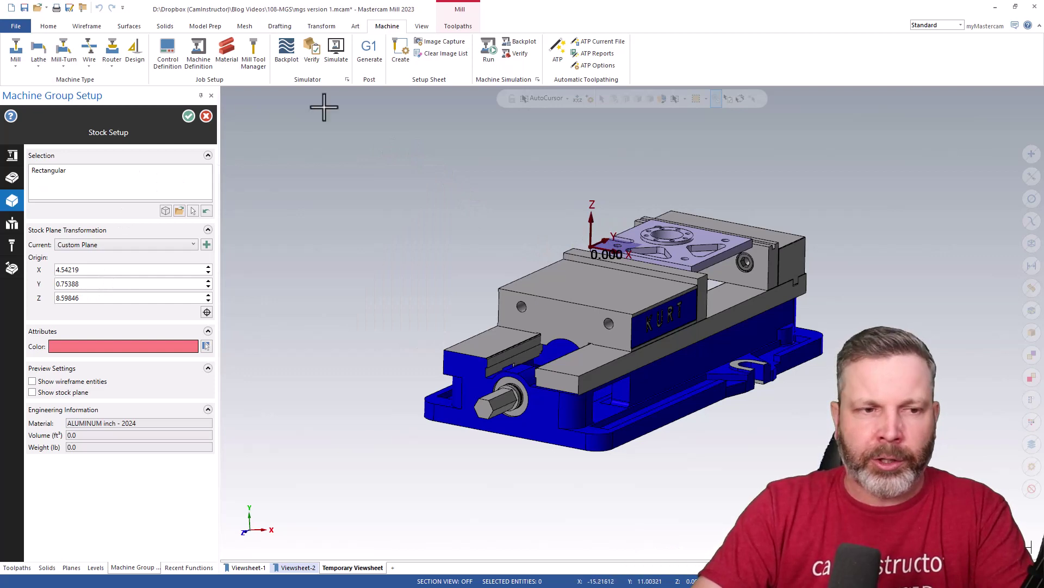
pyautogui.click(66, 175)
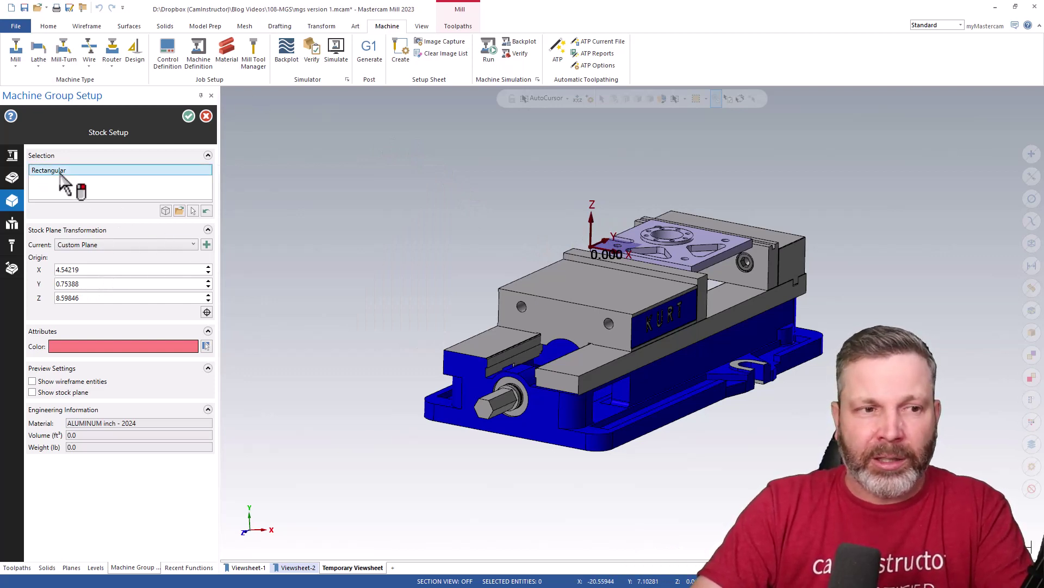
pyautogui.click(207, 210)
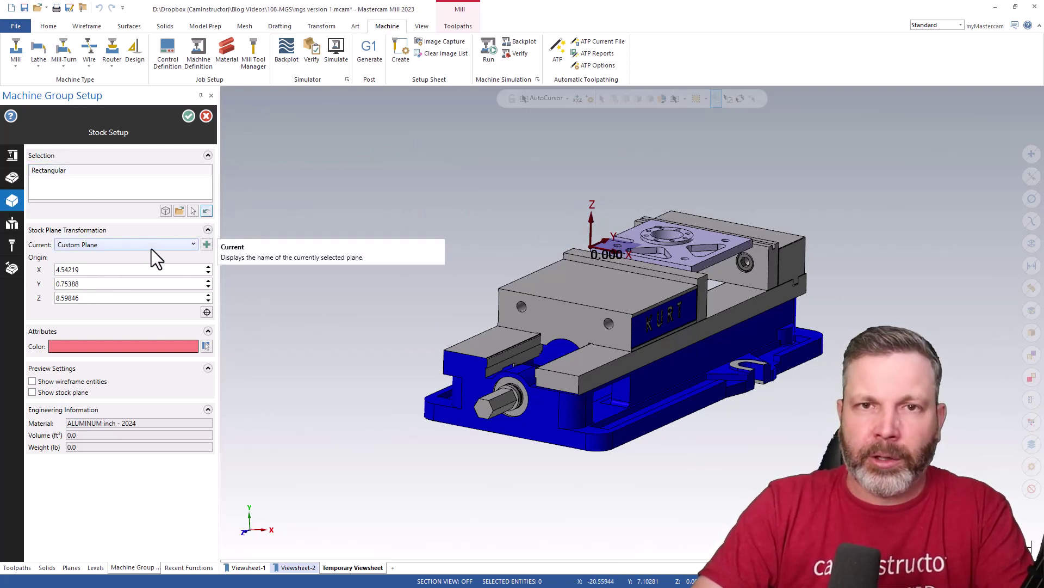
# Step: Start a rectangular bounding box stock and manually select the plate solid as its entity
pyautogui.click(165, 211)
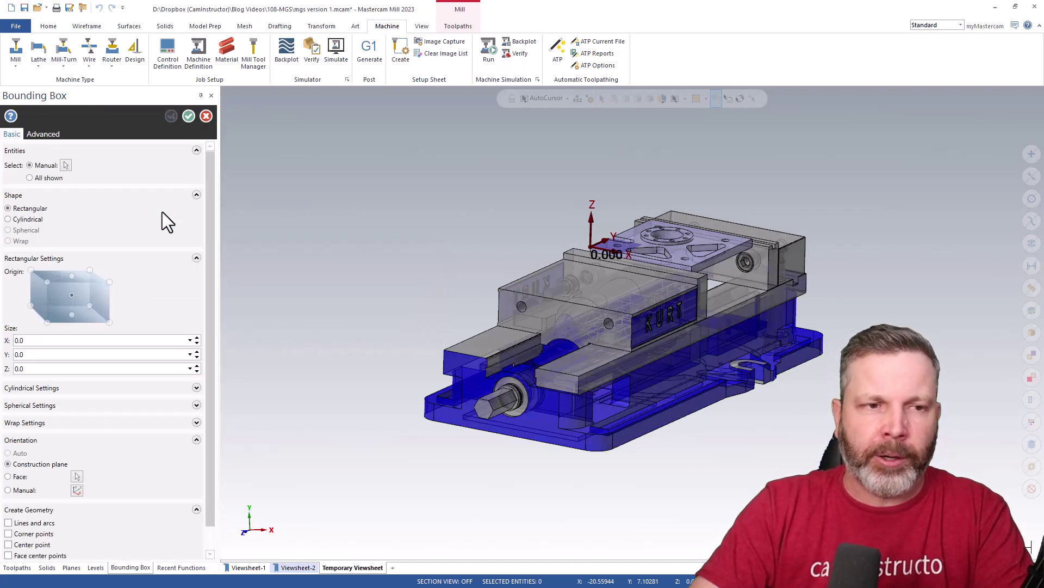
pyautogui.click(66, 165)
pyautogui.click(633, 234)
pyautogui.click(598, 120)
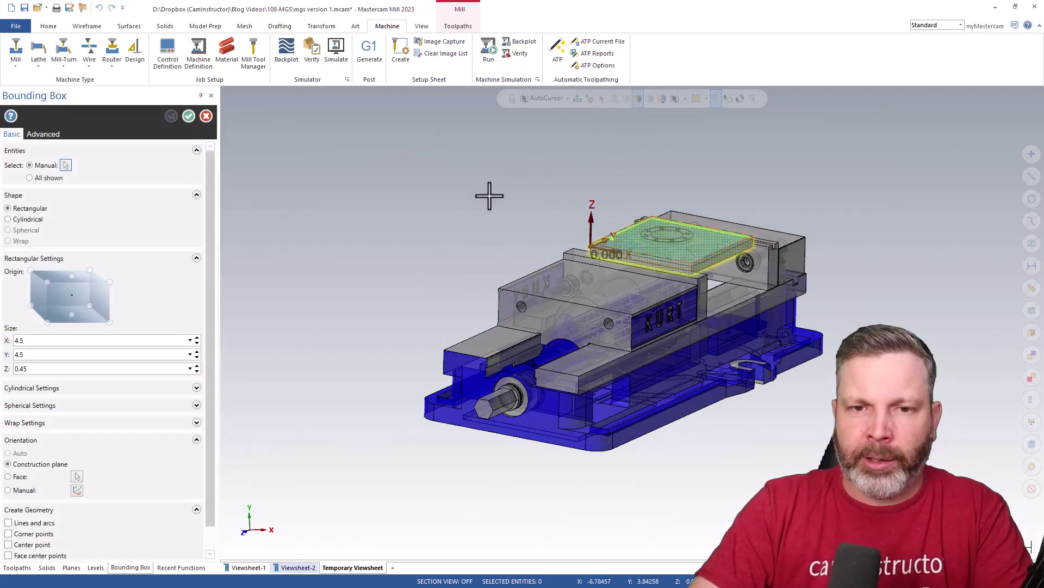
# Step: Anchor the bounding box at its bottom center point, set its Z size to 0.5, and accept the stock
pyautogui.scroll(4, 708, 185)
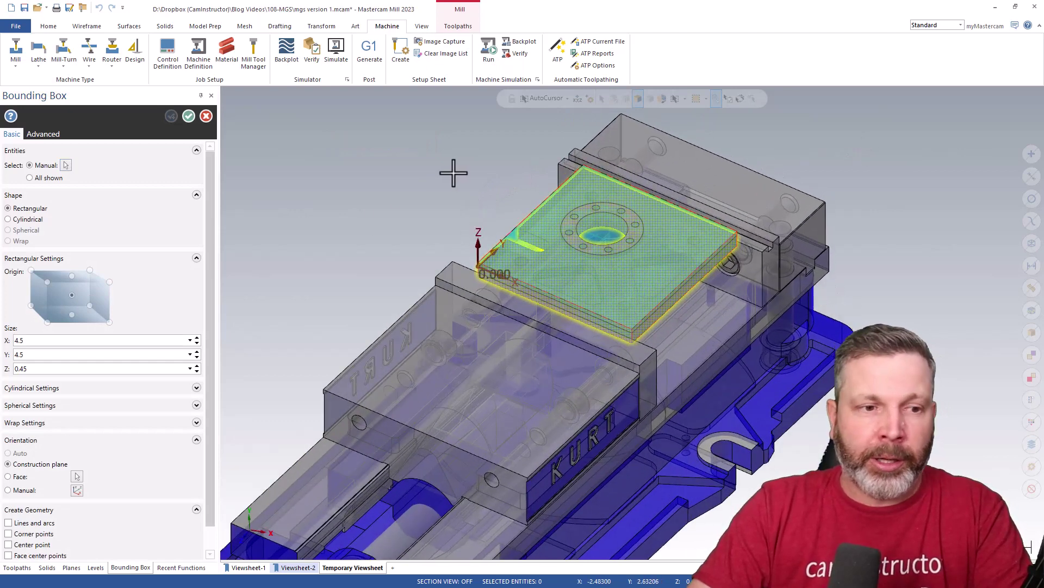
pyautogui.moveTo(54, 368); pyautogui.dragTo(1, 369)
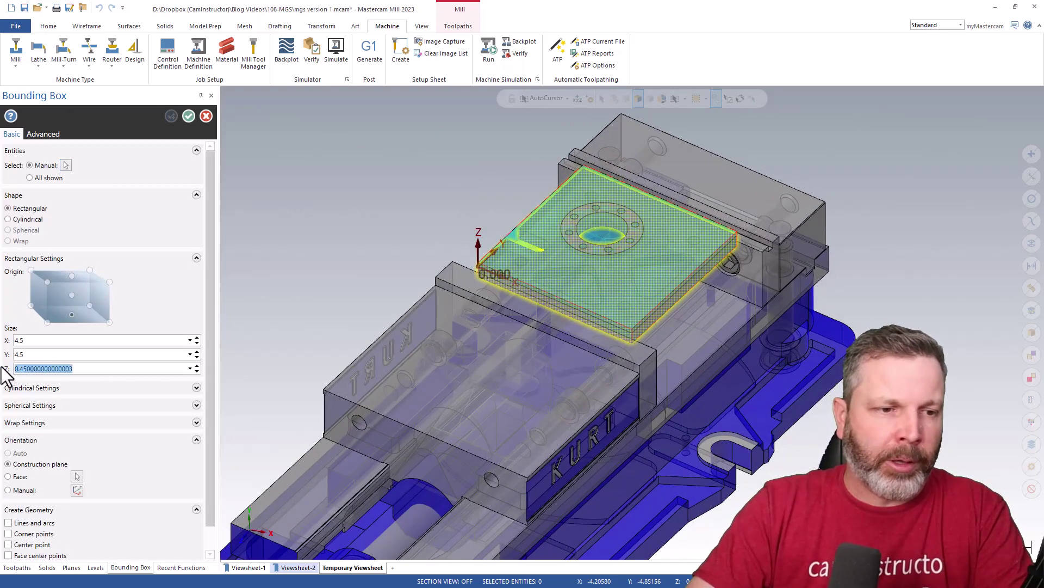
pyautogui.write('0.5')
pyautogui.press('Return')
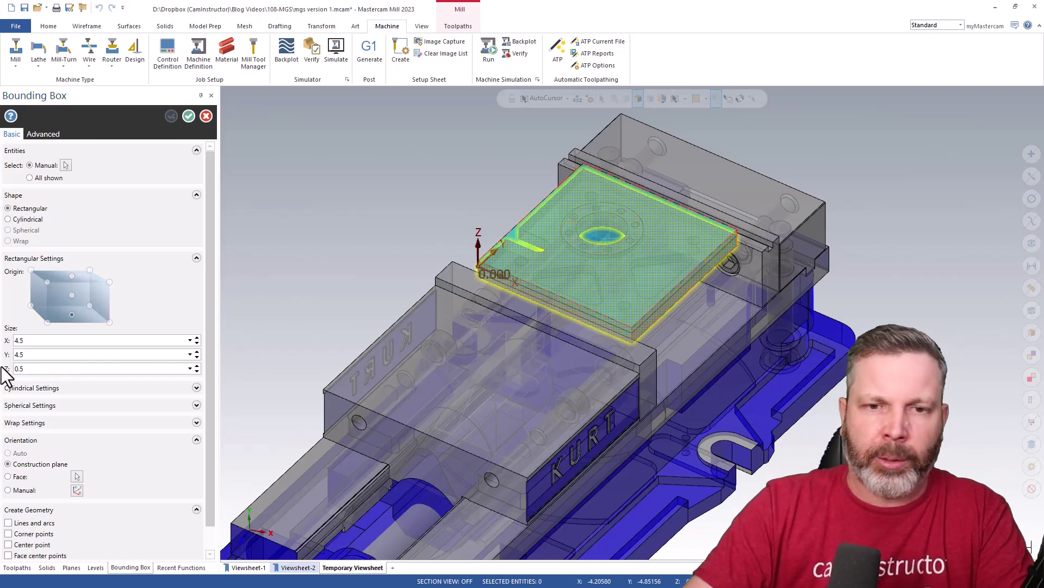
pyautogui.moveTo(361, 261); pyautogui.dragTo(384, 251, button='middle')
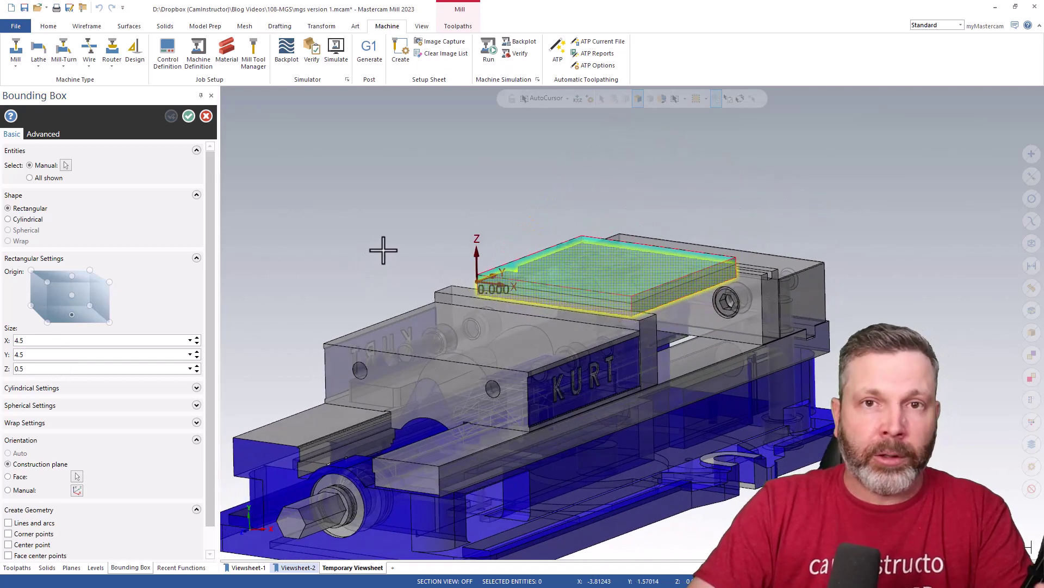
pyautogui.click(188, 116)
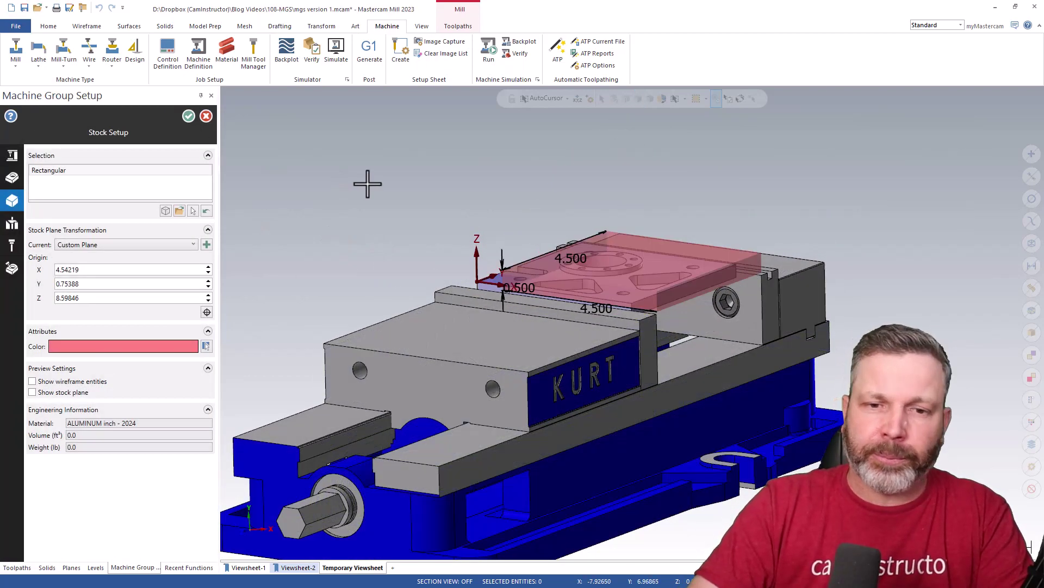
# Step: Inspect where the stock sits relative to the plate and vise, and accept the machine group setup
pyautogui.moveTo(366, 182); pyautogui.dragTo(472, 258, button='middle')
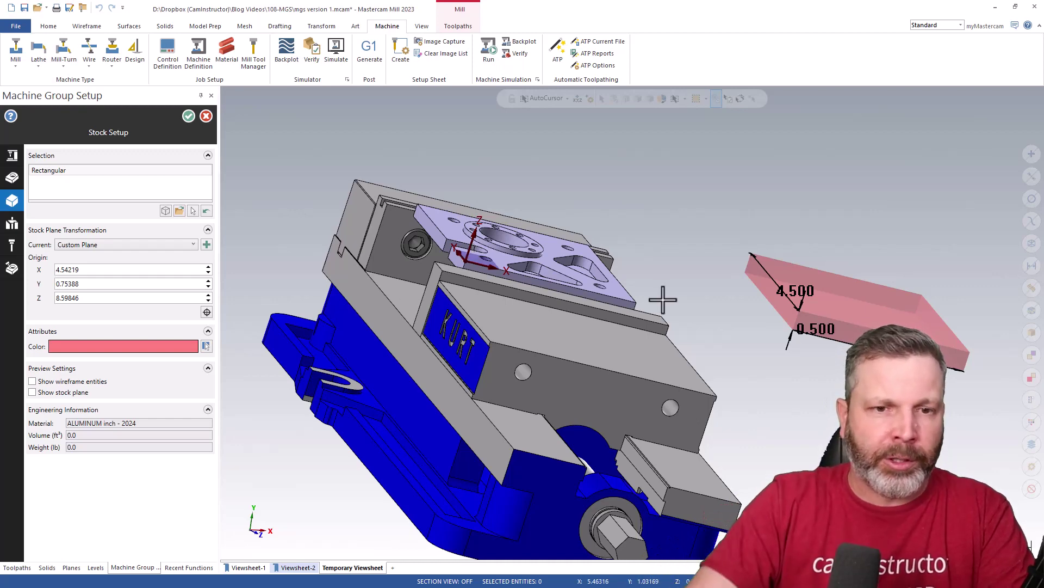
pyautogui.moveTo(723, 205); pyautogui.dragTo(647, 236, button='middle')
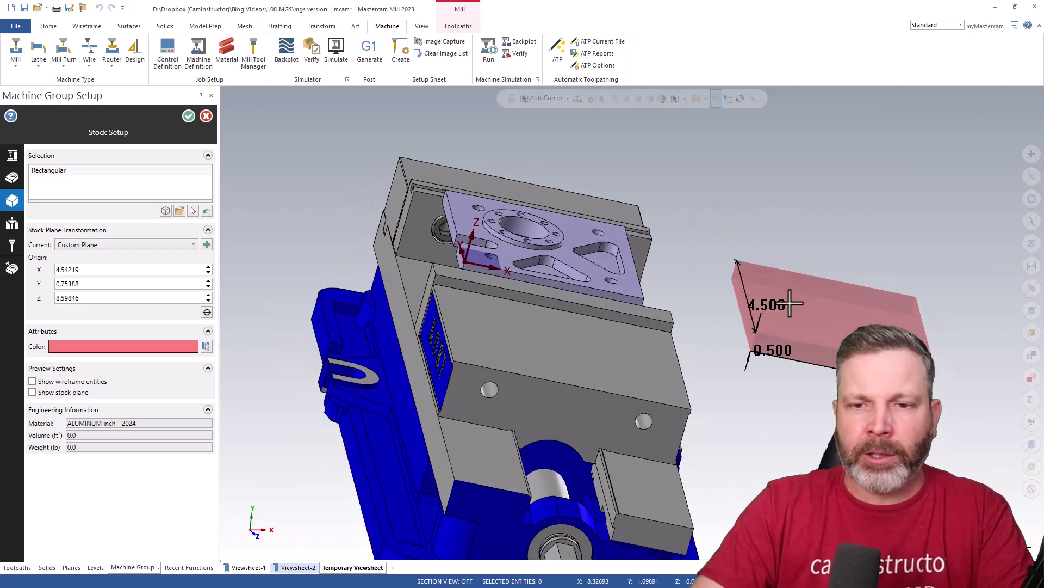
pyautogui.click(188, 116)
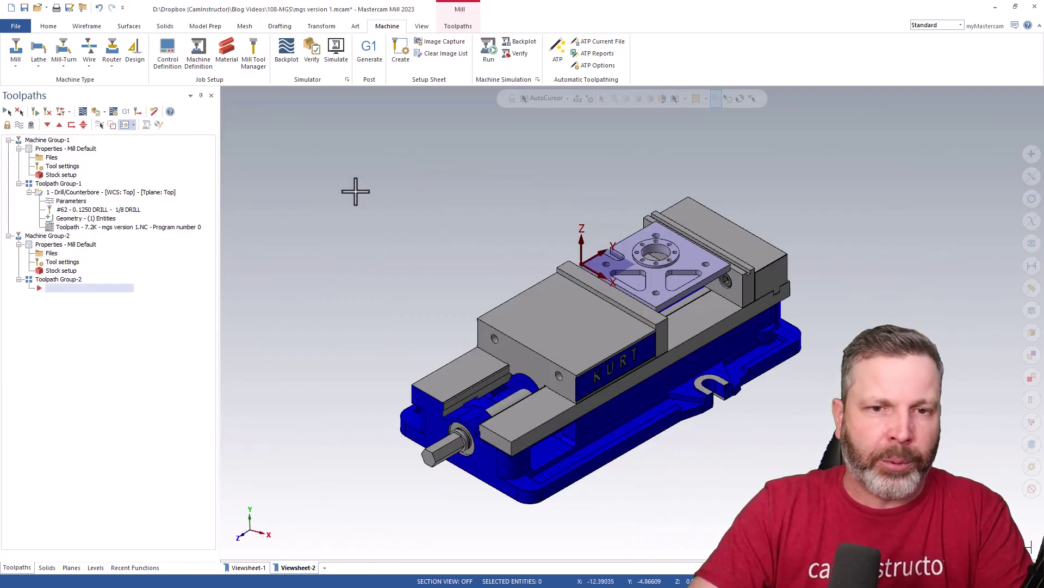
# Step: Turn on Stock Display and inspect the stock outline against the plate and vise
pyautogui.click(462, 25)
pyautogui.click(563, 62)
pyautogui.moveTo(448, 257); pyautogui.dragTo(513, 284, button='middle')
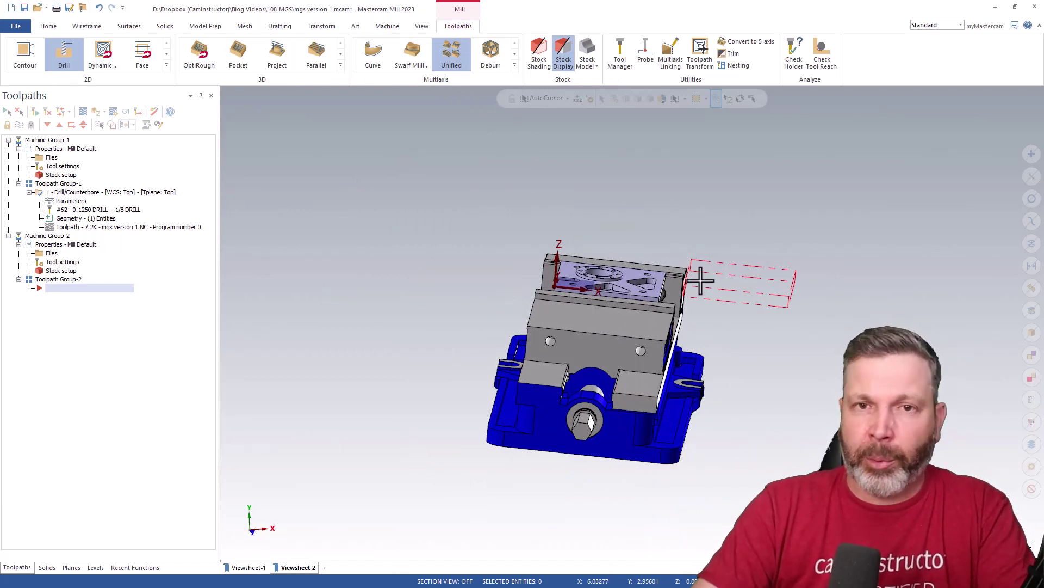
# Step: Reopen Machine Group-2's stock setup, set the stock plane transformation origin to X 0, Y 0, Z 0, and accept it
pyautogui.click(54, 255)
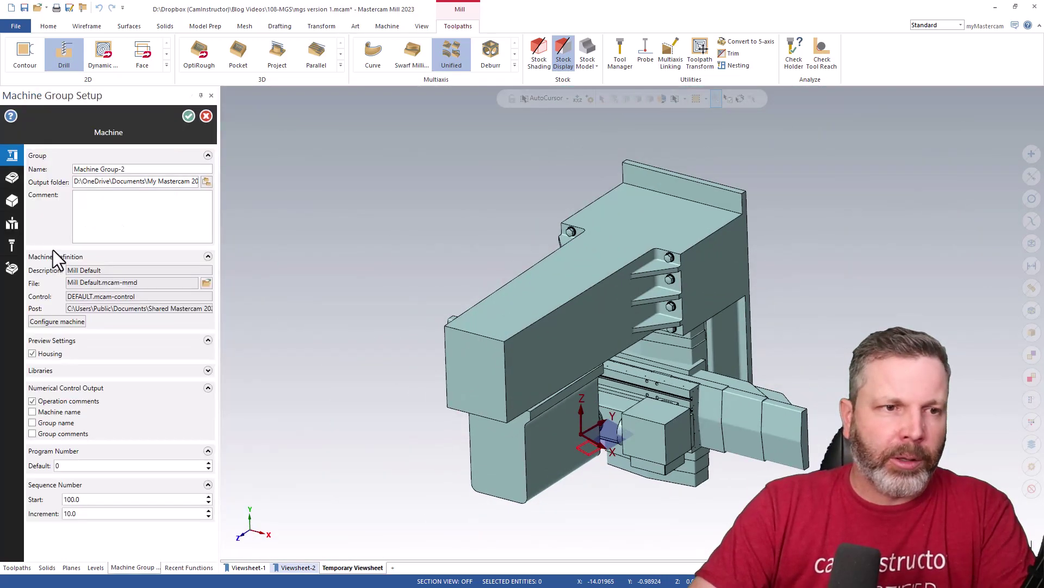
pyautogui.click(12, 201)
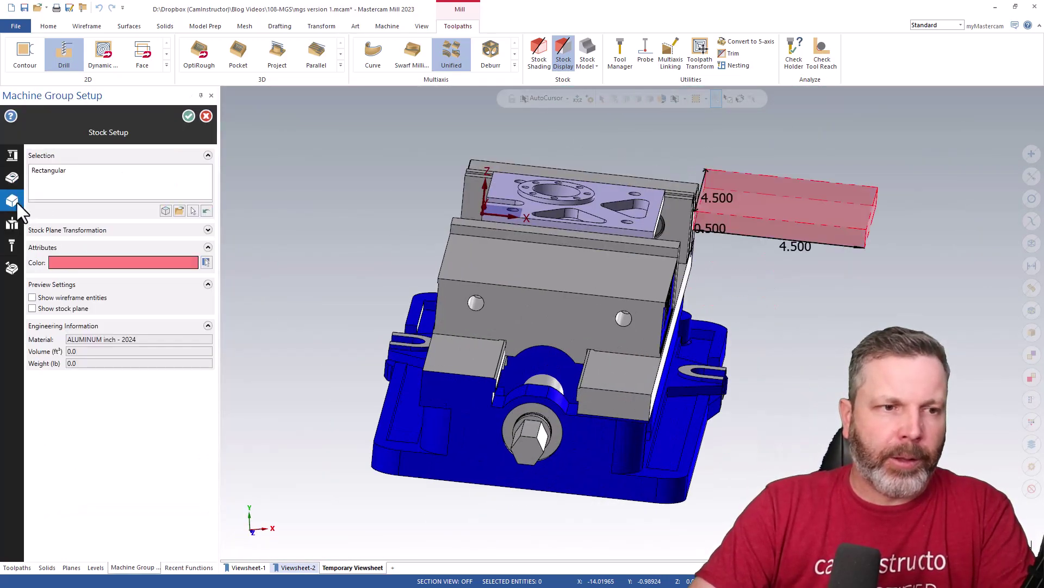
pyautogui.click(208, 230)
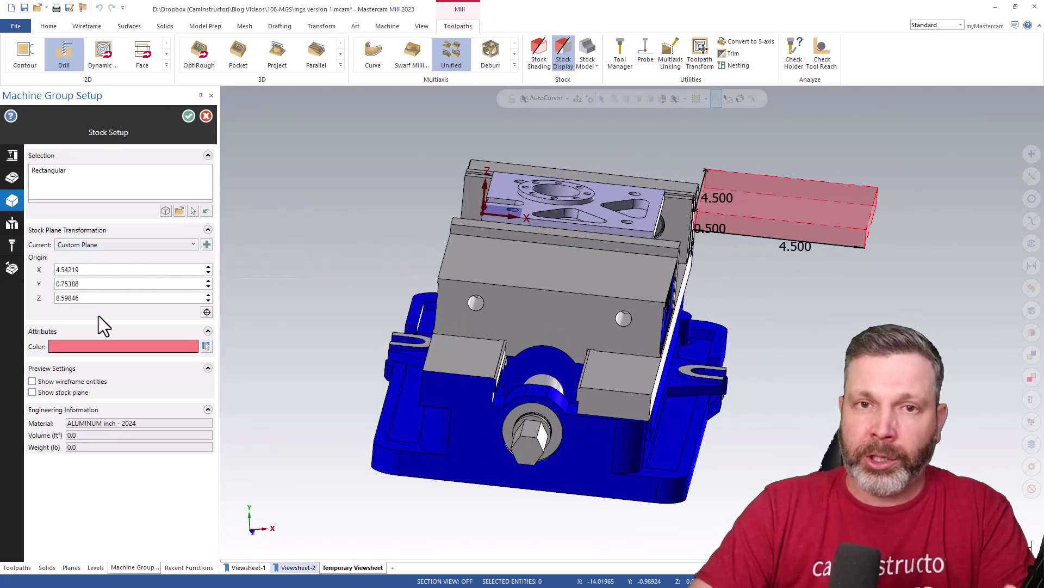
pyautogui.click(115, 274)
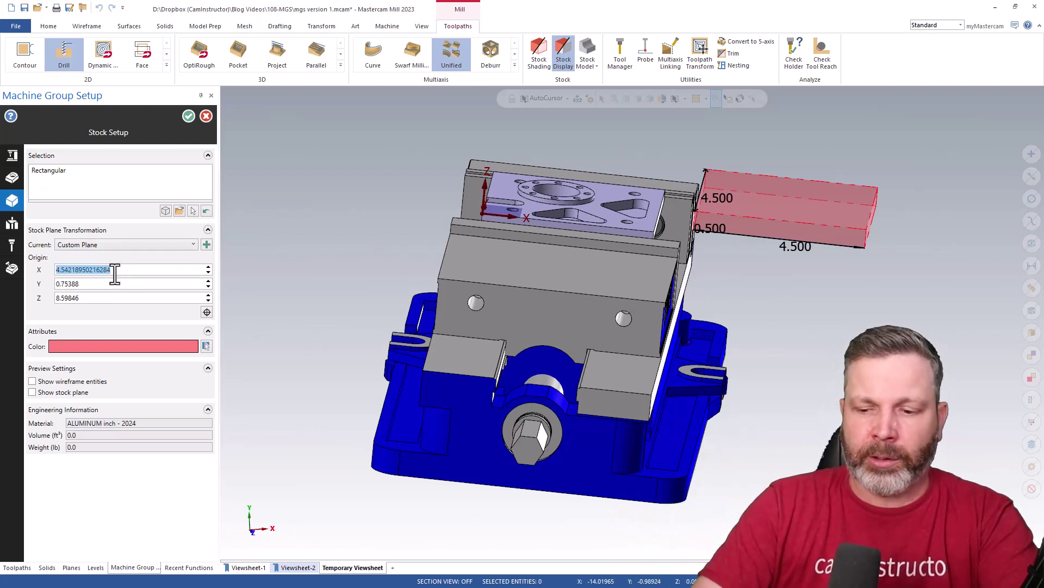
pyautogui.write('0')
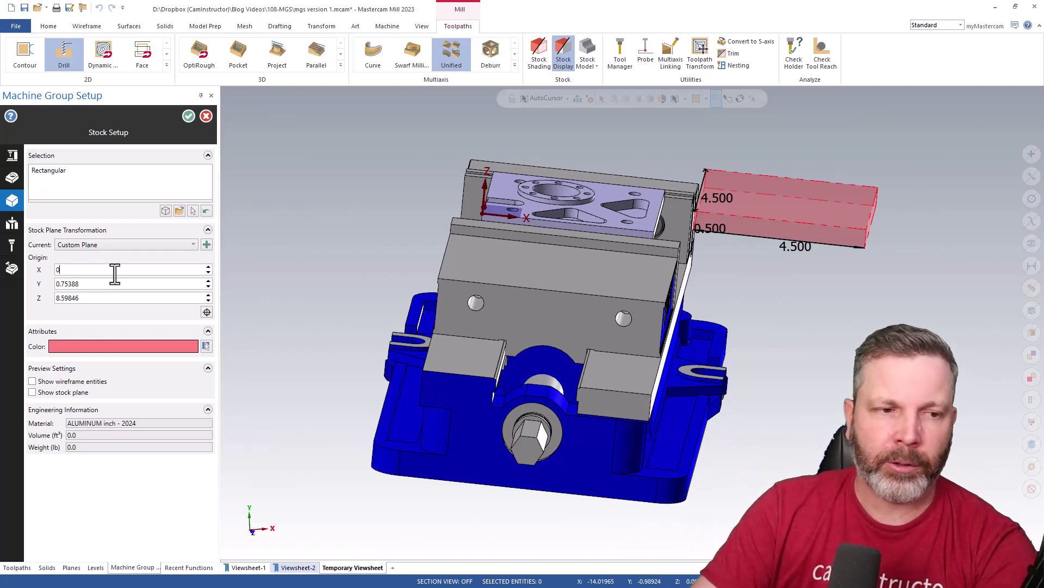
pyautogui.click(111, 288)
pyautogui.write('0')
pyautogui.click(113, 298)
pyautogui.write('0')
pyautogui.click(115, 285)
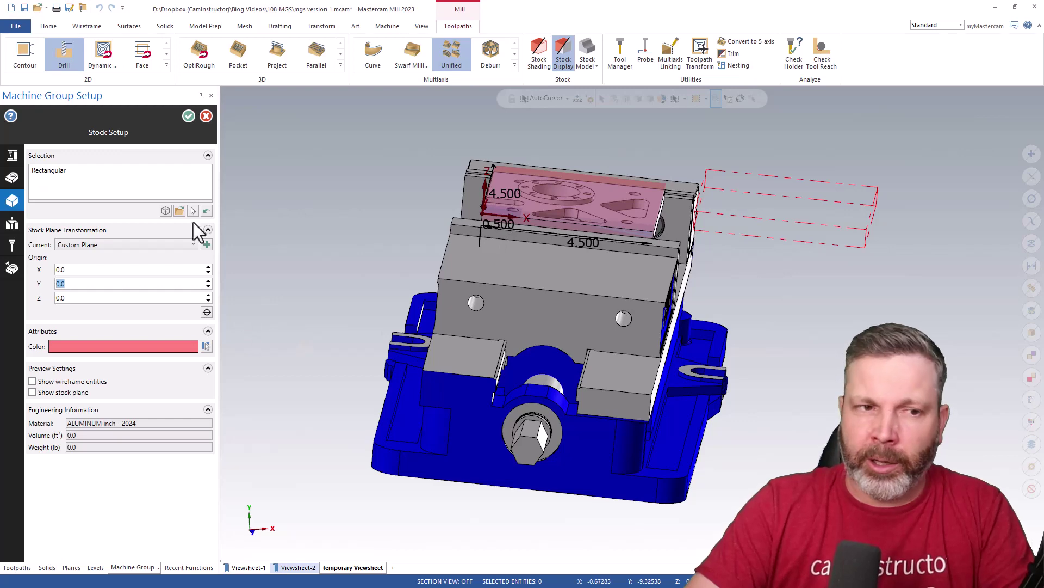
pyautogui.click(189, 117)
pyautogui.moveTo(474, 217); pyautogui.dragTo(441, 226, button='middle')
# Step: Rename the custom plane to "Custom Plane - Stock" and widen the name column to show it fully
pyautogui.click(72, 567)
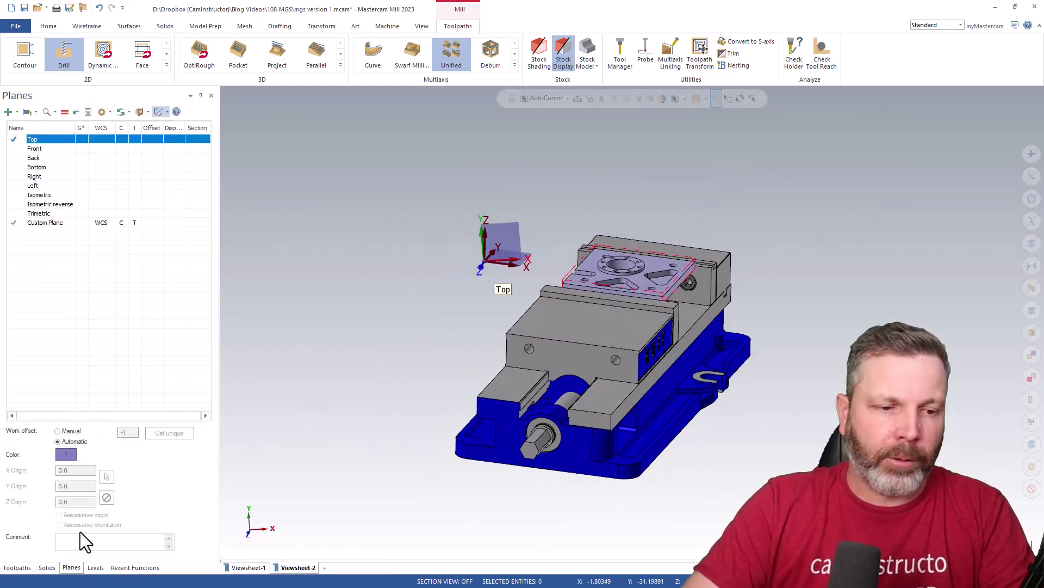
pyautogui.click(50, 225)
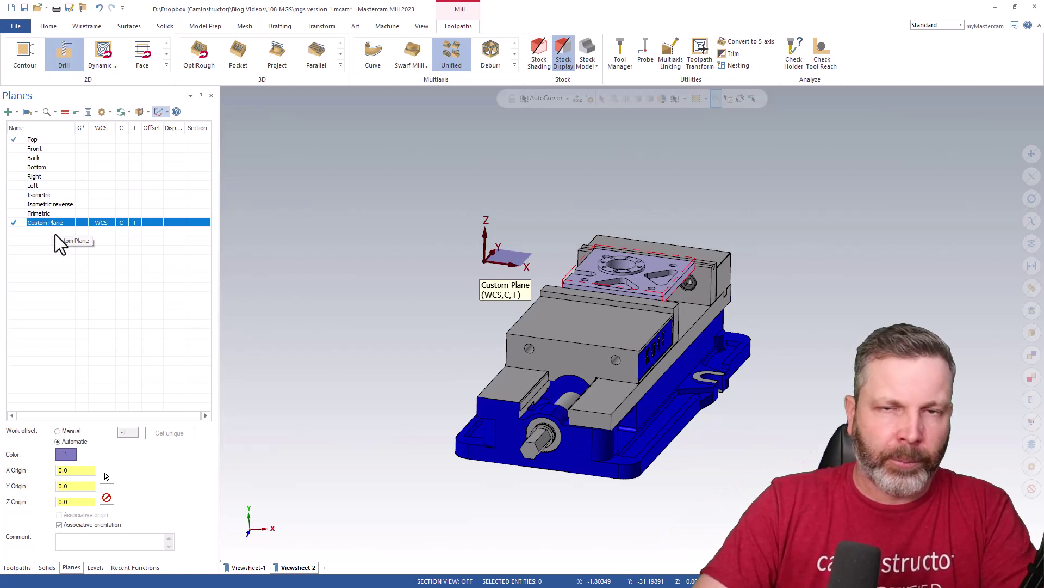
pyautogui.click(66, 222)
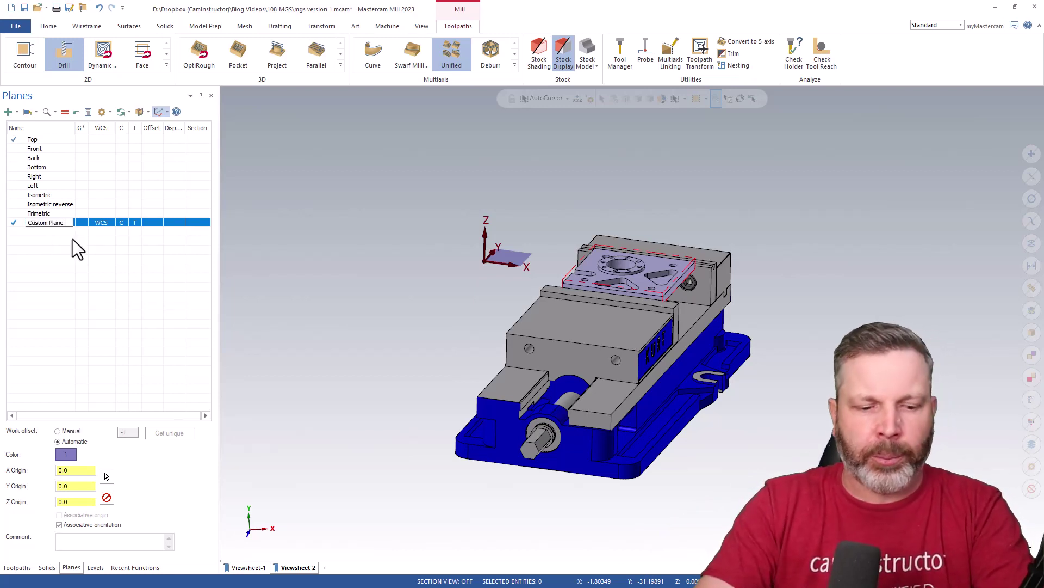
pyautogui.write('- Sto')
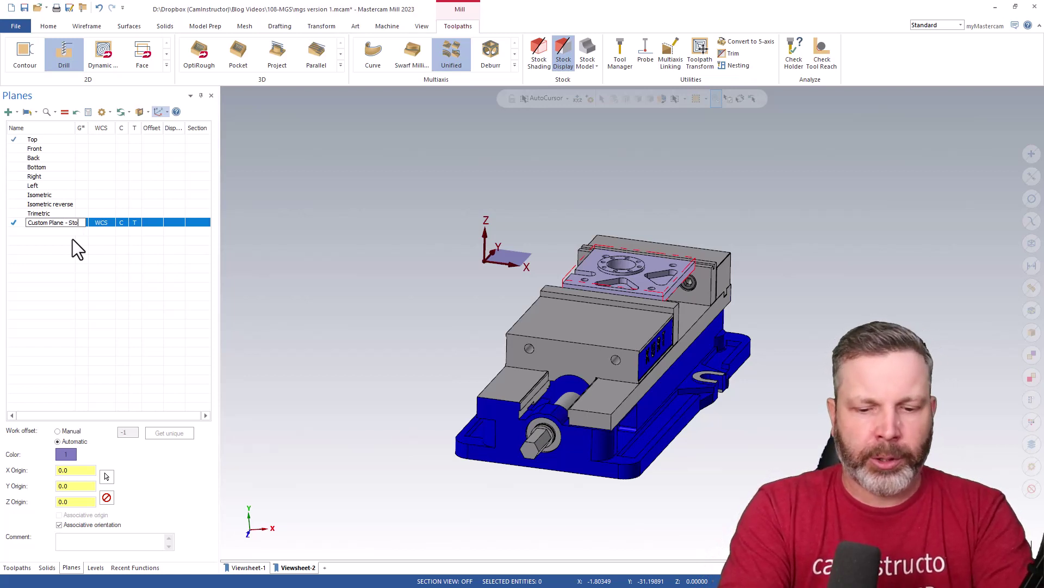
pyautogui.write('ck')
pyautogui.press('Return')
pyautogui.moveTo(75, 132); pyautogui.dragTo(101, 136)
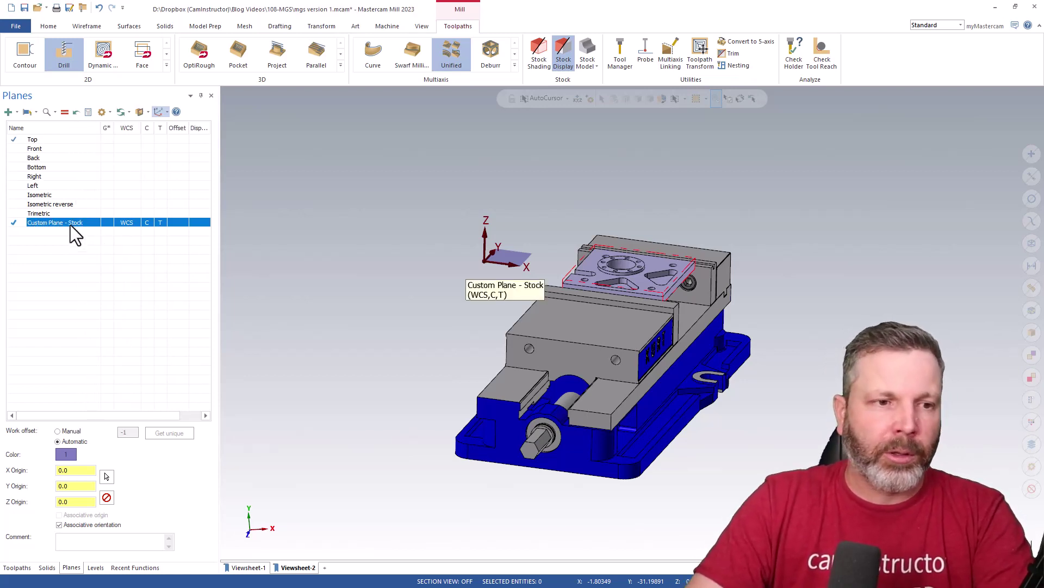
# Step: Create a new plane named "Custom Plane - Toolpath" at the plate's front-left corner and inspect its placement
pyautogui.moveTo(272, 464); pyautogui.dragTo(373, 349, button='middle')
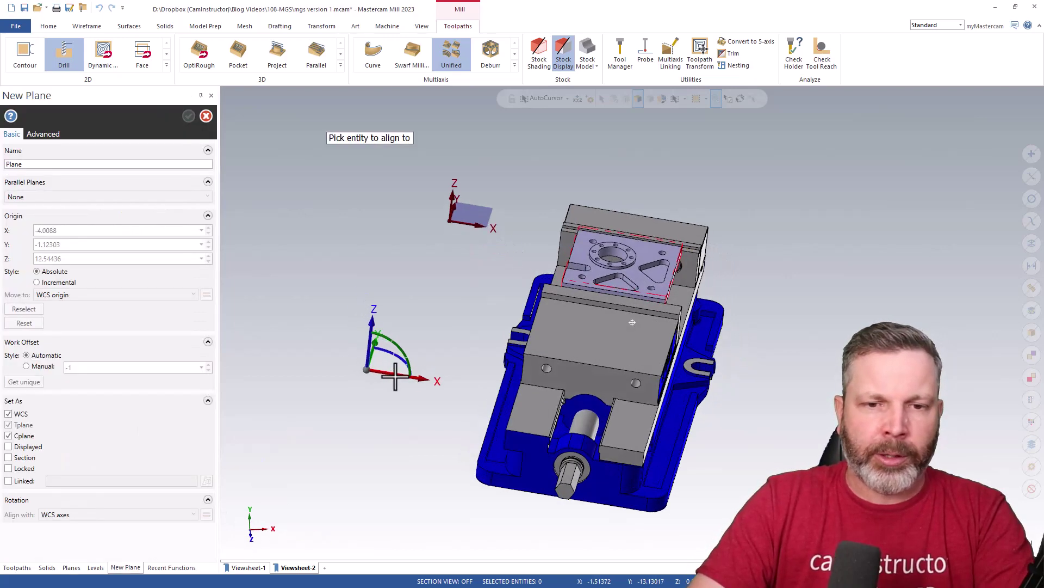
pyautogui.scroll(4, 621, 289)
pyautogui.click(592, 245)
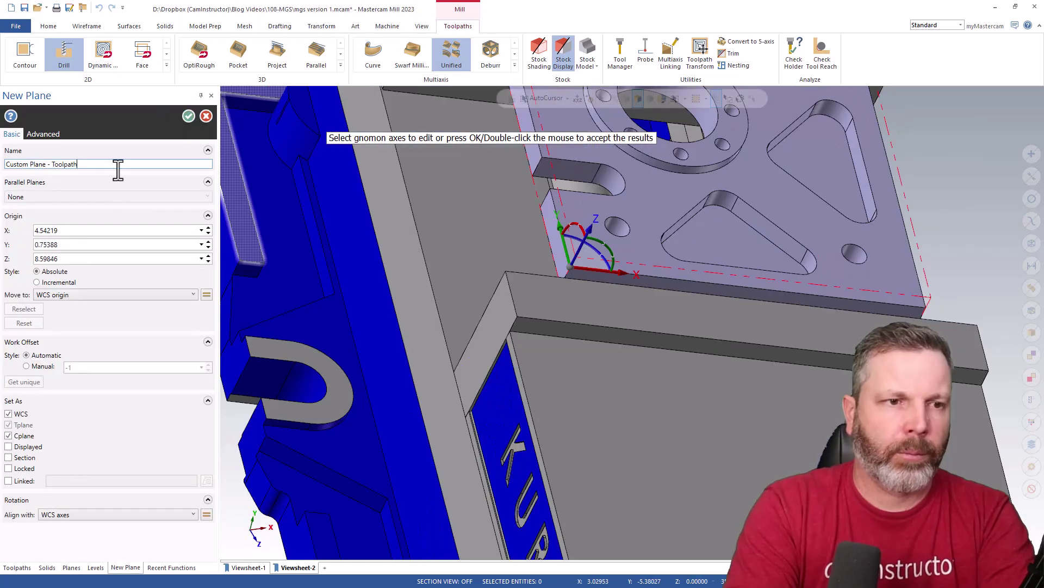
pyautogui.click(189, 116)
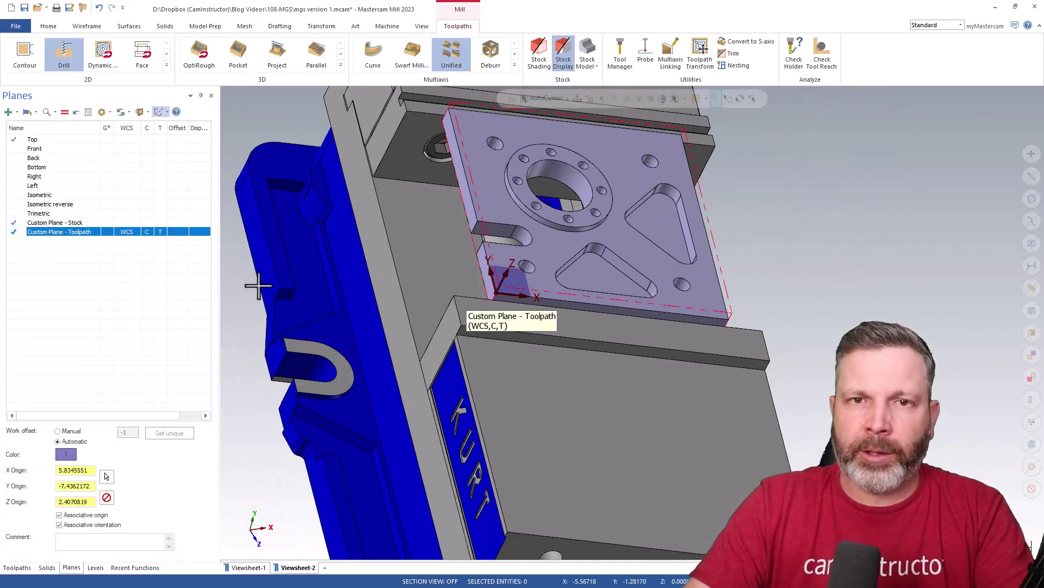
pyautogui.moveTo(834, 280); pyautogui.dragTo(809, 249, button='middle')
pyautogui.moveTo(879, 300); pyautogui.dragTo(853, 296, button='middle')
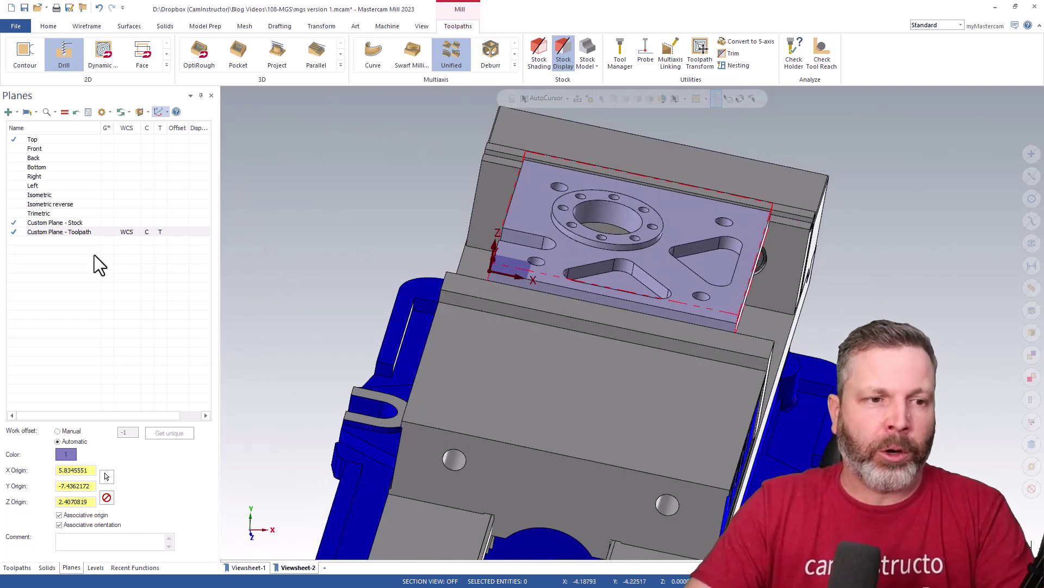
# Step: Duplicate Custom Plane - Toolpath and rename the copy to "Custom Plane - Stock2"
pyautogui.click(83, 233)
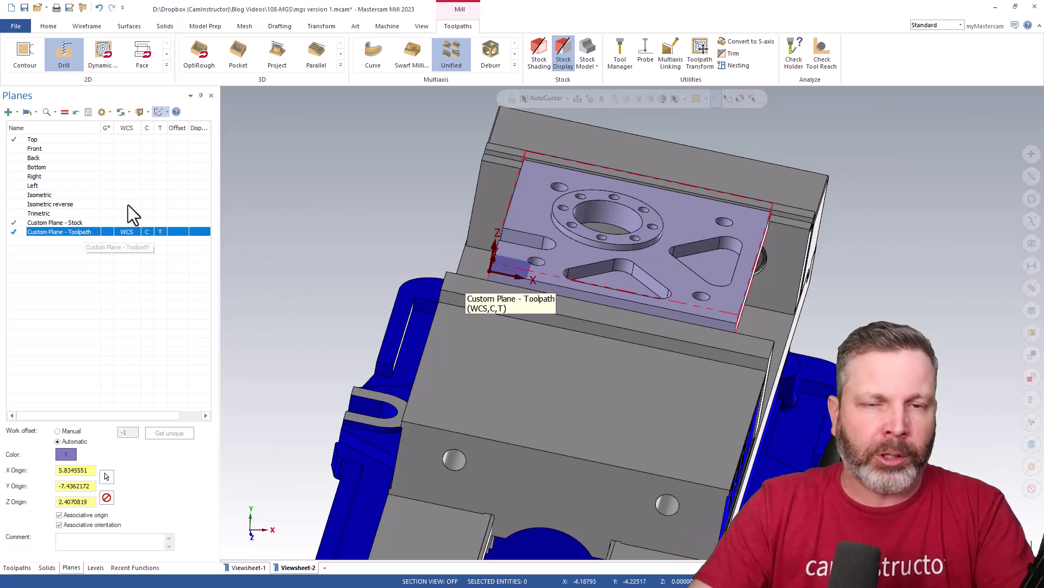
pyautogui.moveTo(313, 273)
pyautogui.mouseDown(button='middle')
pyautogui.moveTo(308, 223)
pyautogui.moveTo(63, 242)
pyautogui.mouseUp(button='middle')
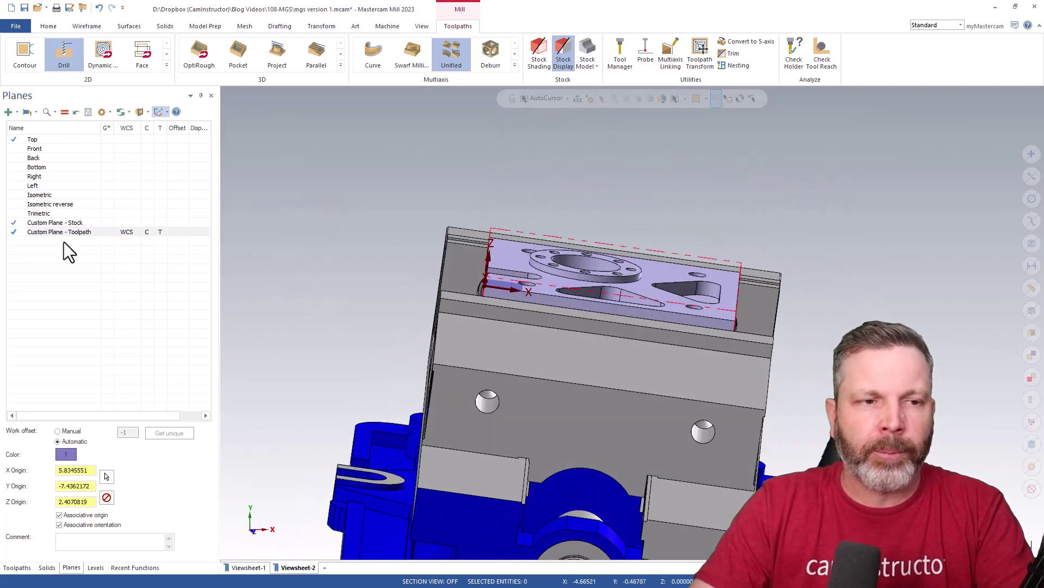
pyautogui.rightClick(82, 230)
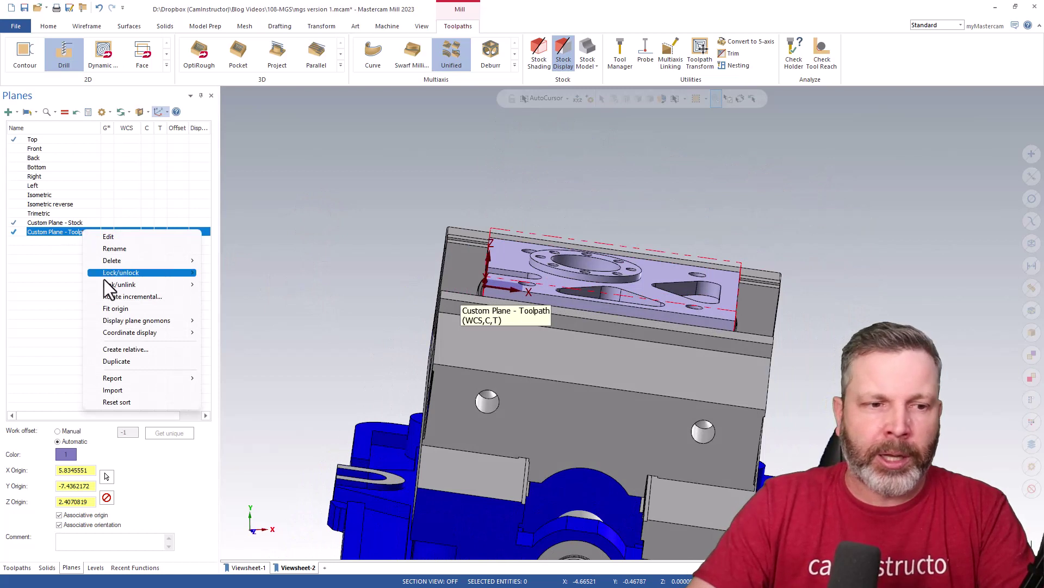
pyautogui.click(126, 361)
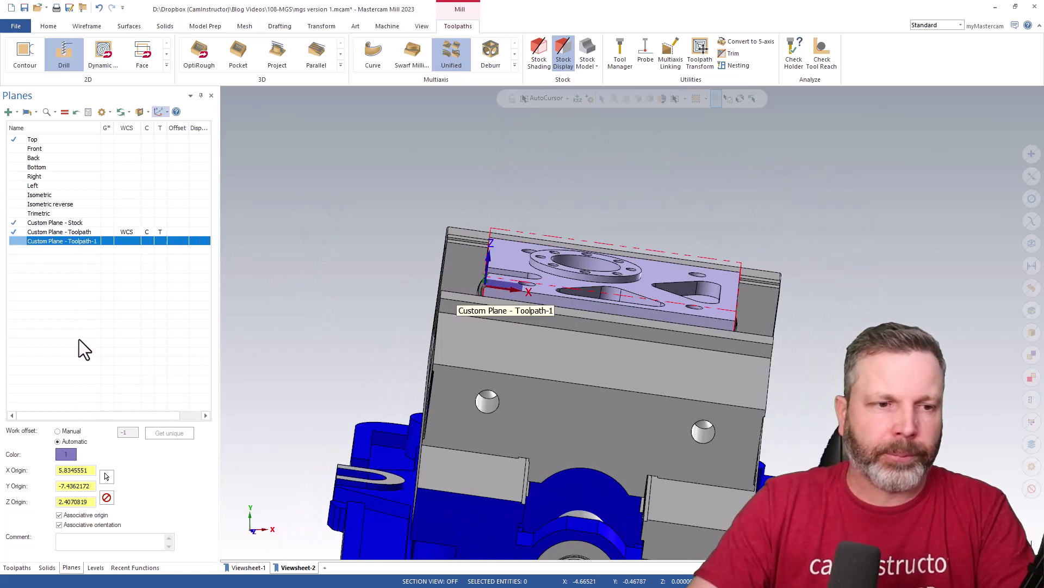
pyautogui.click(94, 241)
pyautogui.moveTo(98, 242); pyautogui.dragTo(71, 242)
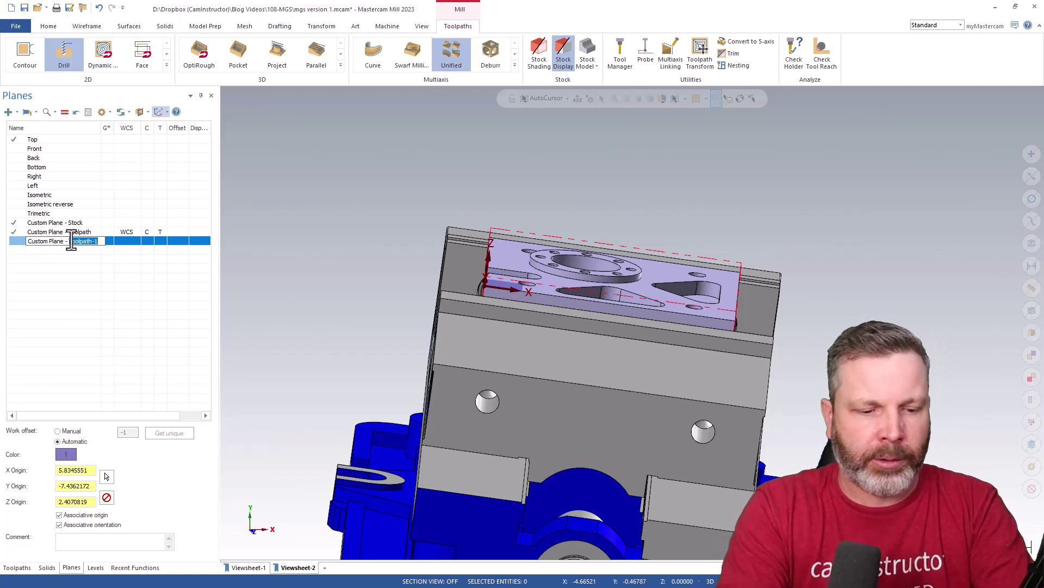
pyautogui.write('op')
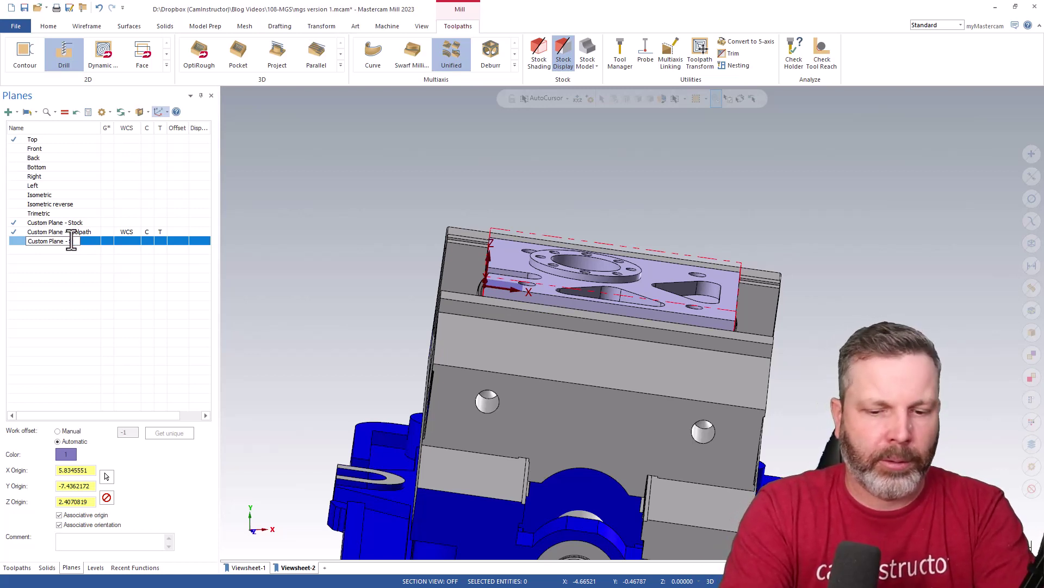
pyautogui.write('ock2')
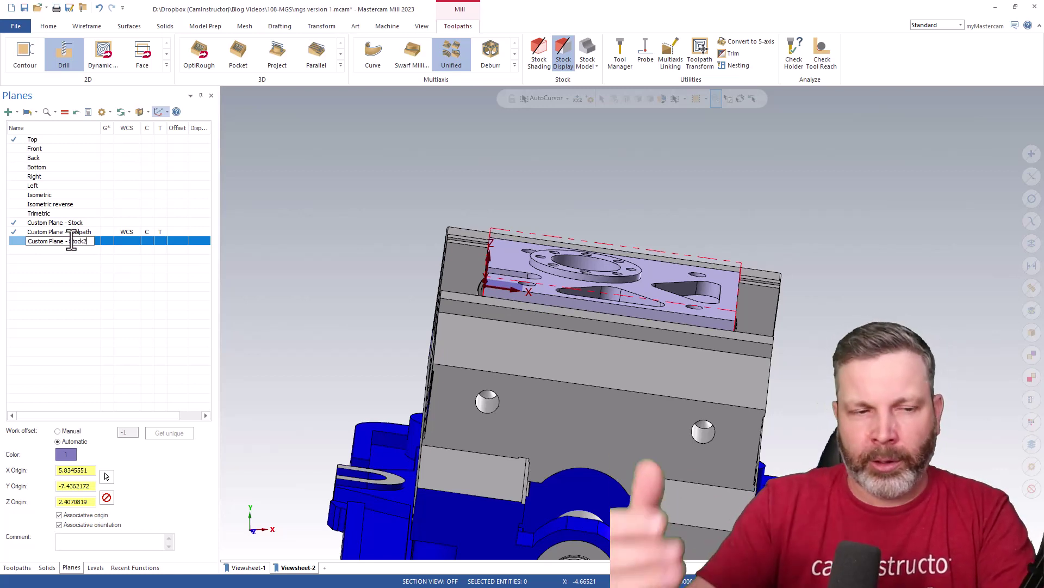
pyautogui.press('Return')
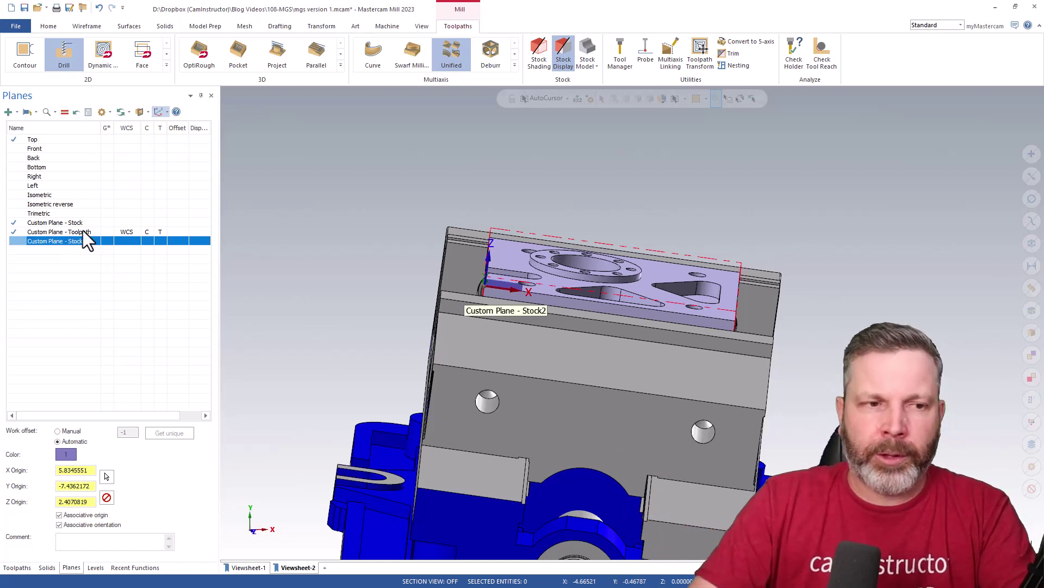
# Step: Set the origin of Custom Plane - Stock2 to X 0, Y 0, Z 0
pyautogui.doubleClick(84, 470)
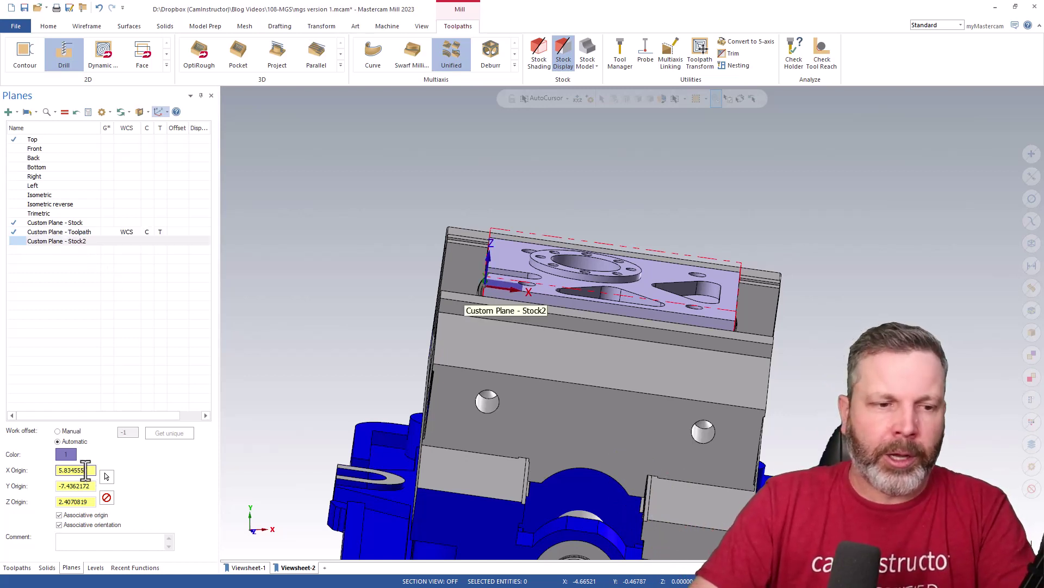
pyautogui.write('0')
pyautogui.press('Tab')
pyautogui.write('0')
pyautogui.press('Tab')
pyautogui.write('0')
pyautogui.press('Tab')
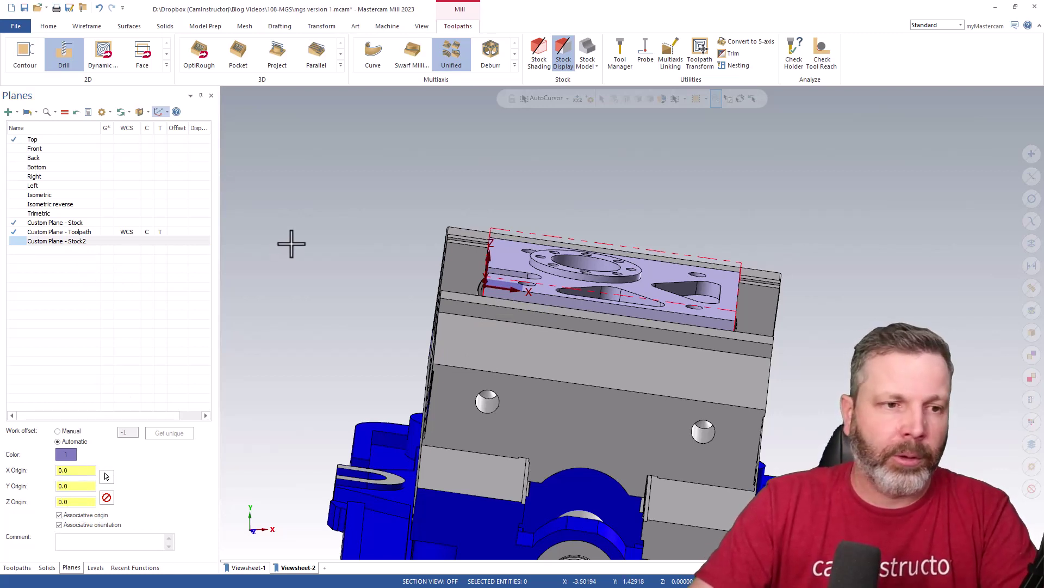
pyautogui.click(71, 242)
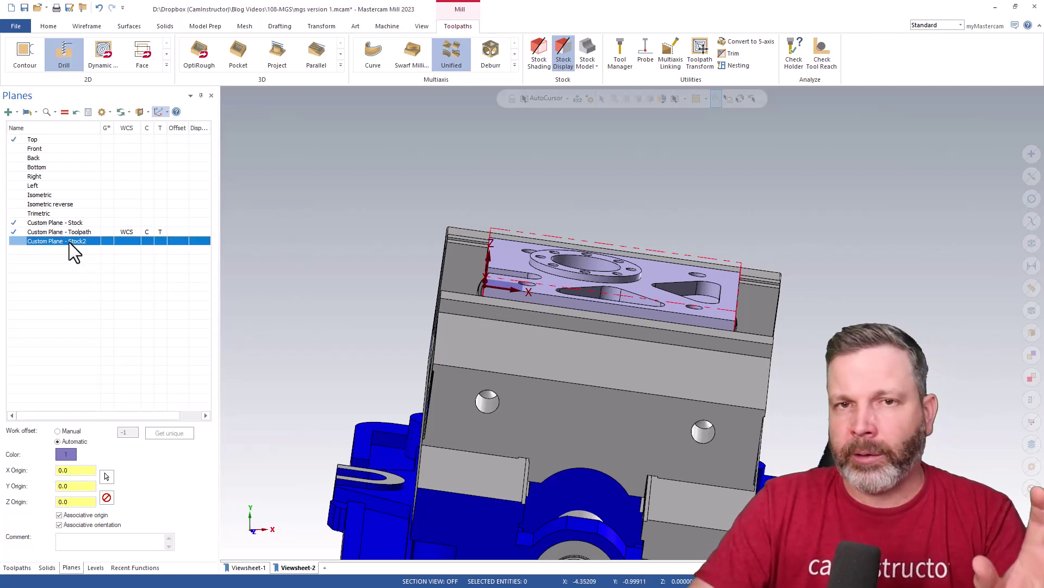
# Step: Open Machine Group-2's stock setup and set its stock plane transformation to Custom Plane - Stock2
pyautogui.hotkey('alt', 'o')
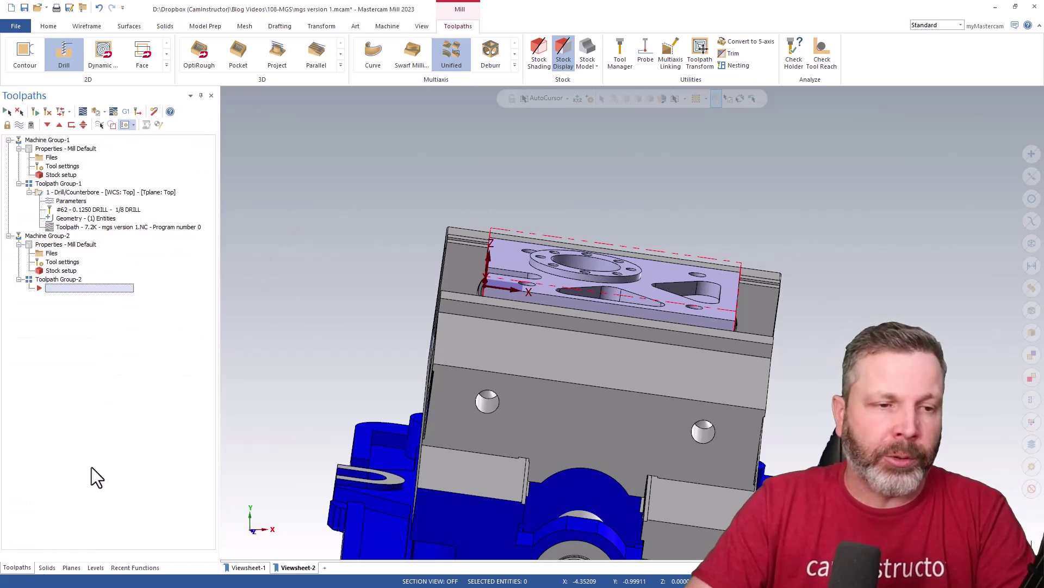
pyautogui.click(51, 255)
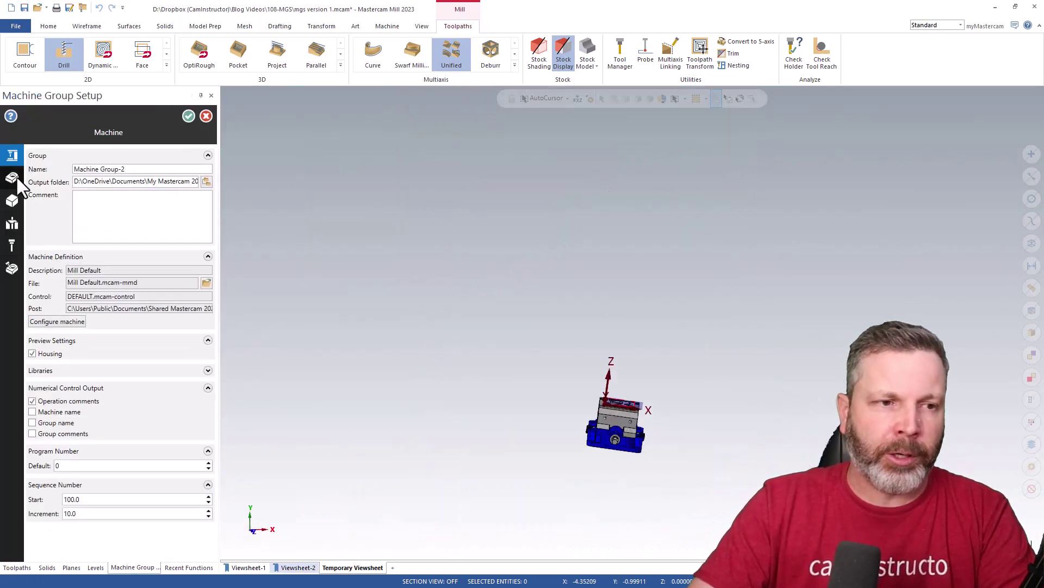
pyautogui.click(12, 200)
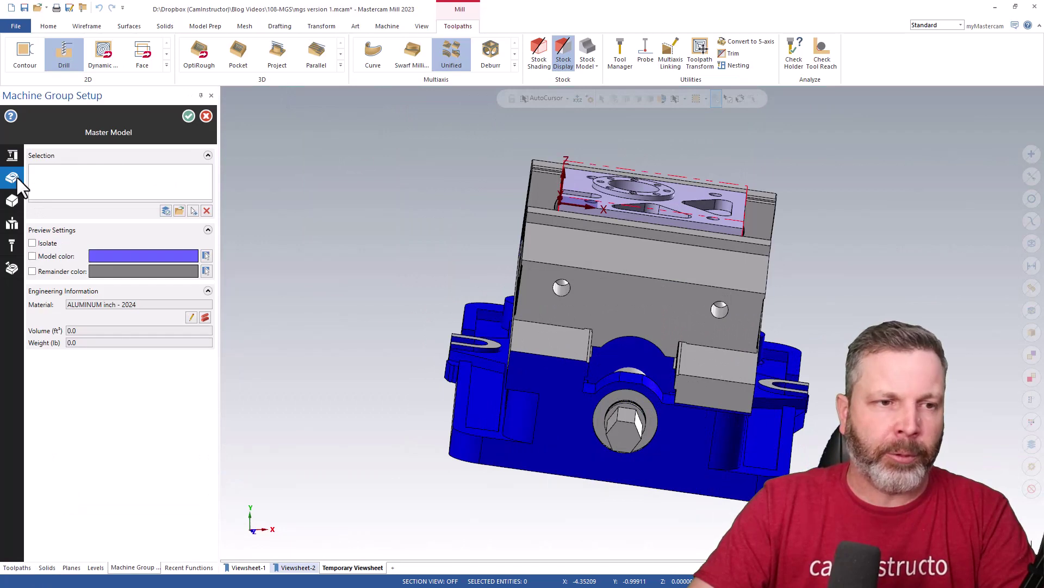
pyautogui.click(208, 231)
pyautogui.click(191, 244)
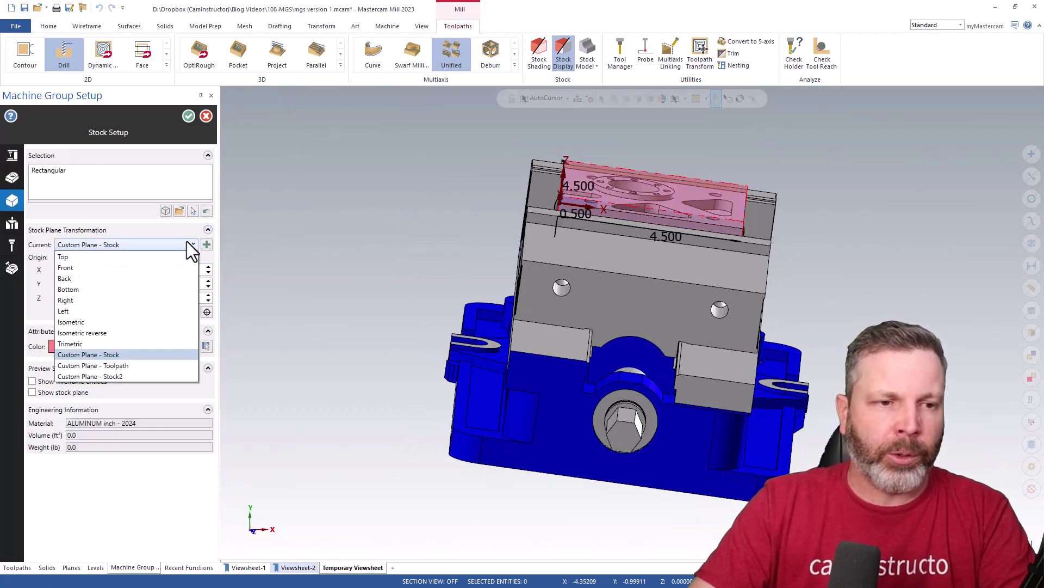
pyautogui.click(123, 375)
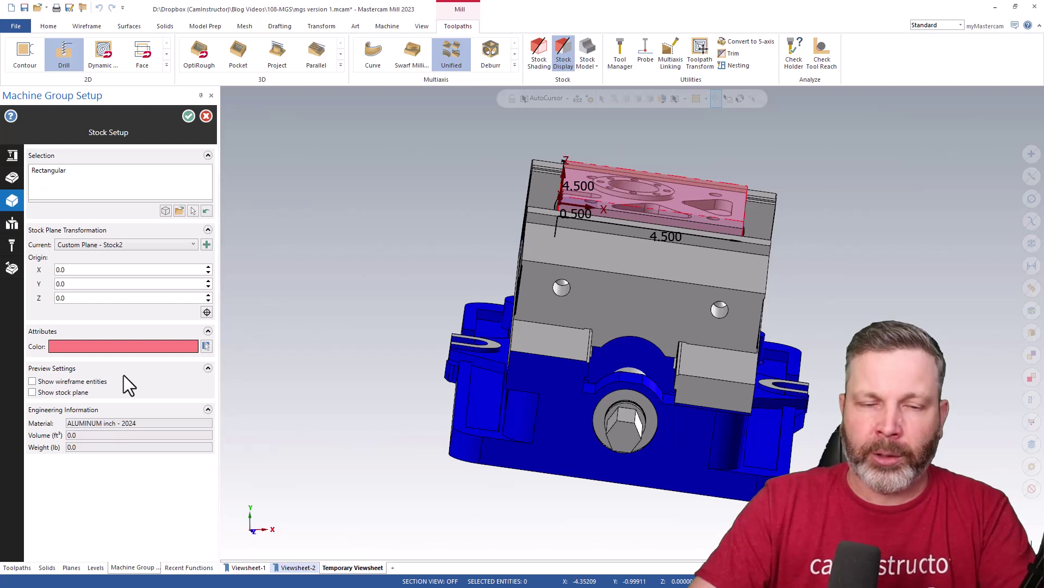
# Step: Edit the rectangular stock's bounding box and reselect the plate as its enclosed entity
pyautogui.click(87, 181)
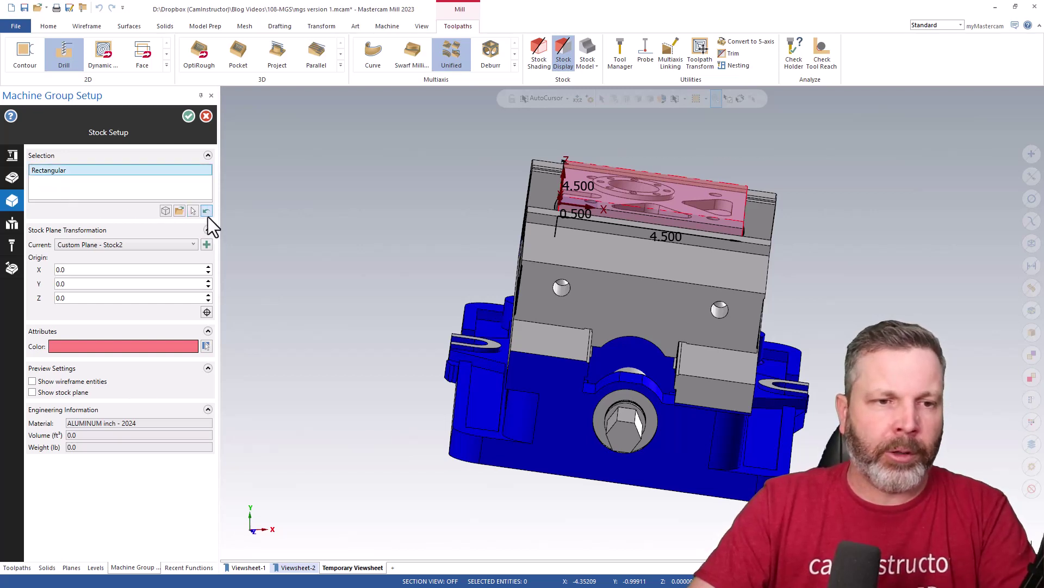
pyautogui.click(207, 214)
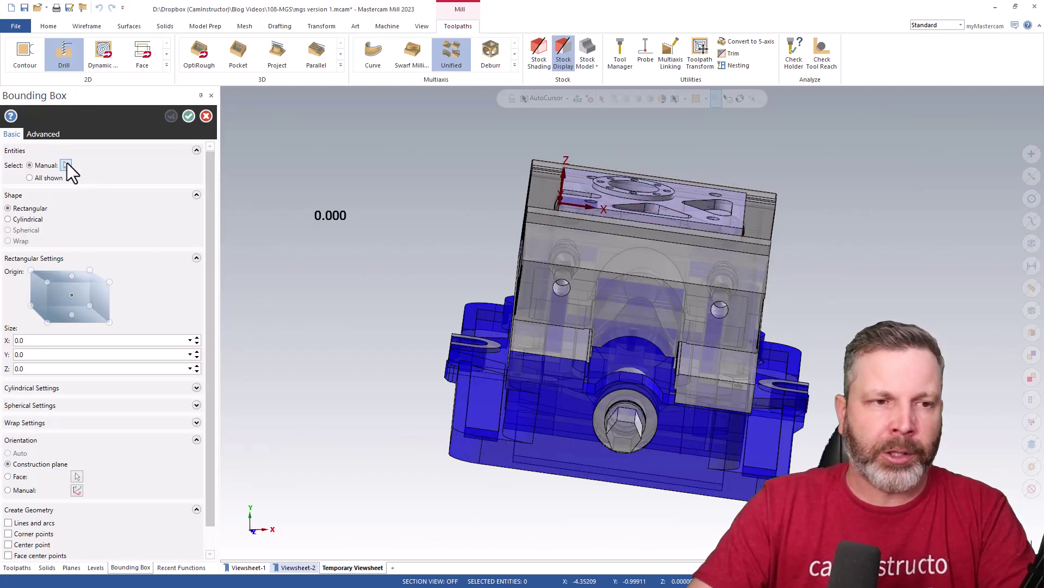
pyautogui.click(65, 165)
pyautogui.moveTo(842, 209); pyautogui.dragTo(793, 211, button='middle')
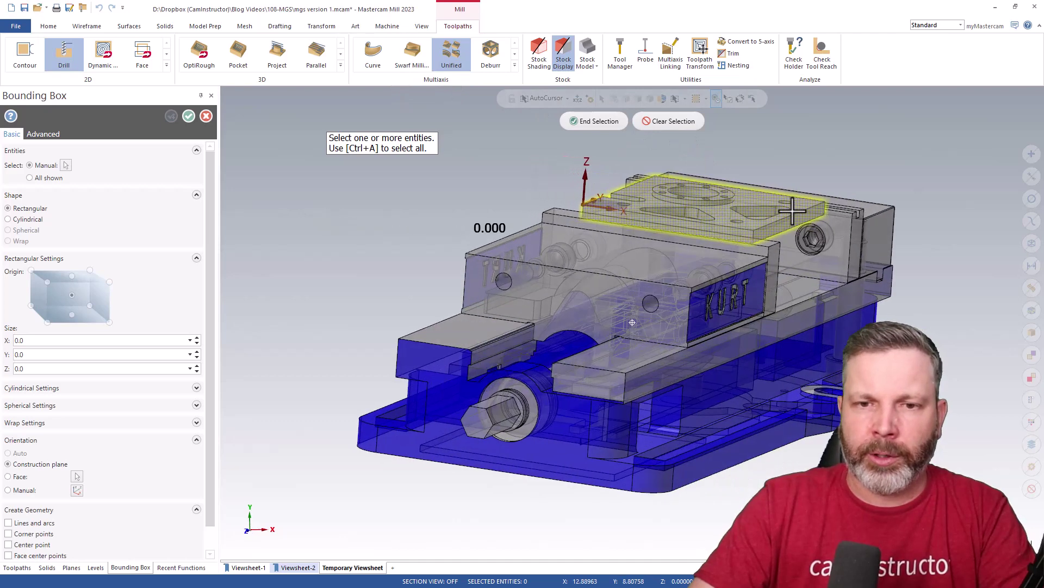
pyautogui.click(583, 121)
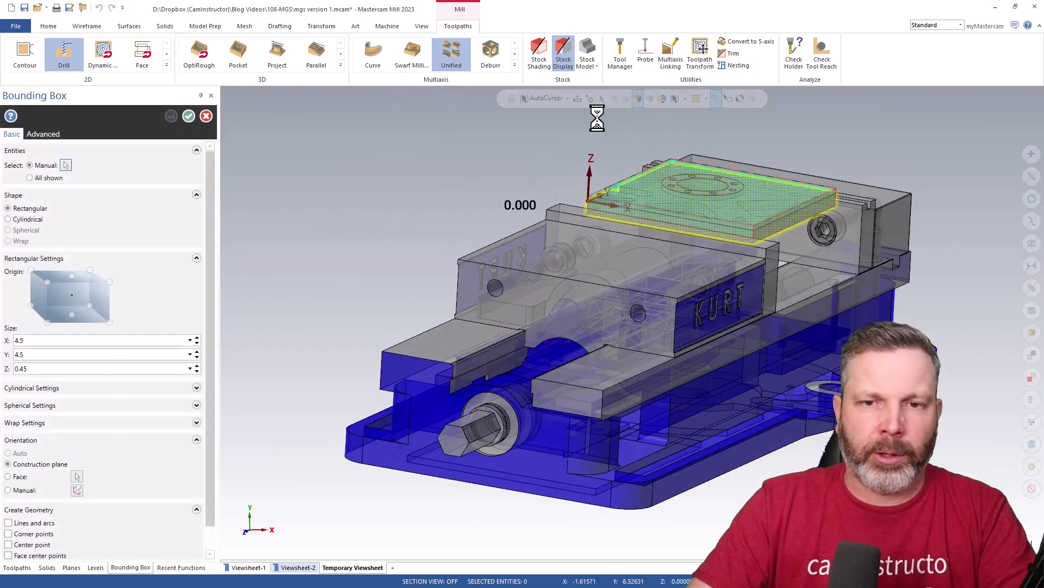
# Step: Anchor the bounding box at its bottom face centre, set its Z size to 0.5, and accept the stock setup
pyautogui.click(81, 370)
pyautogui.click(72, 314)
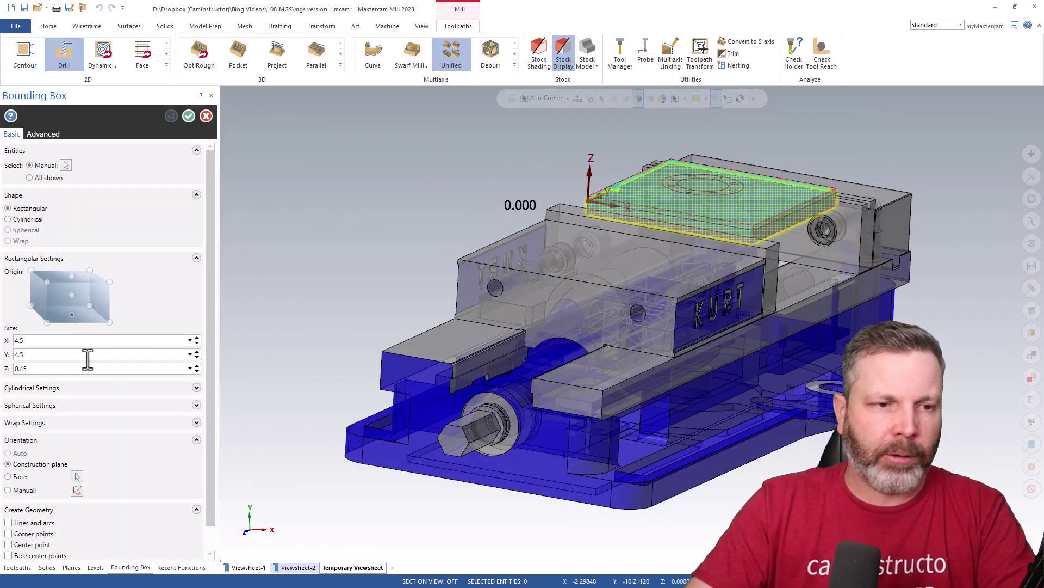
pyautogui.click(89, 370)
pyautogui.write('0')
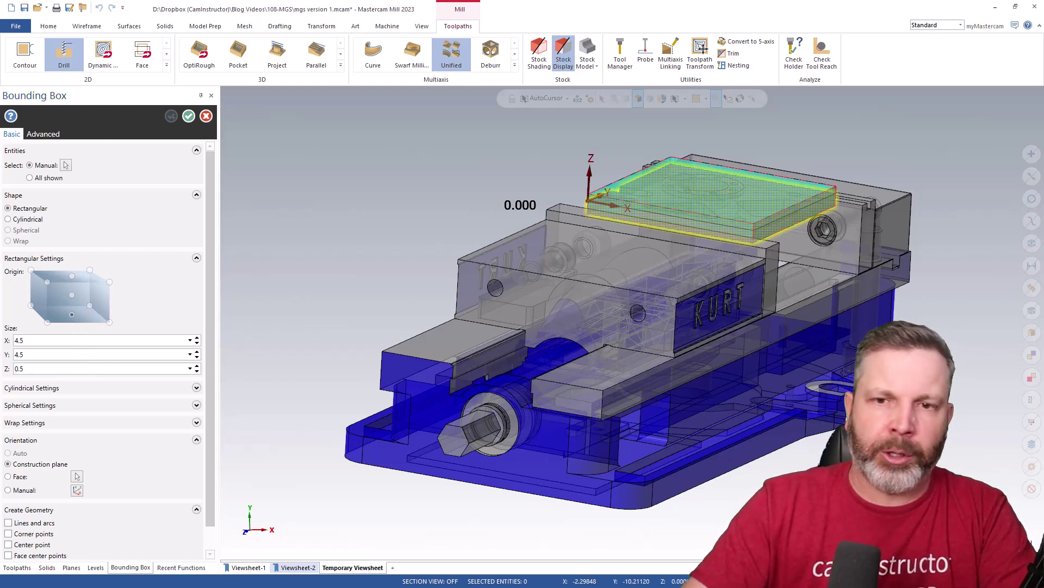
pyautogui.click(185, 116)
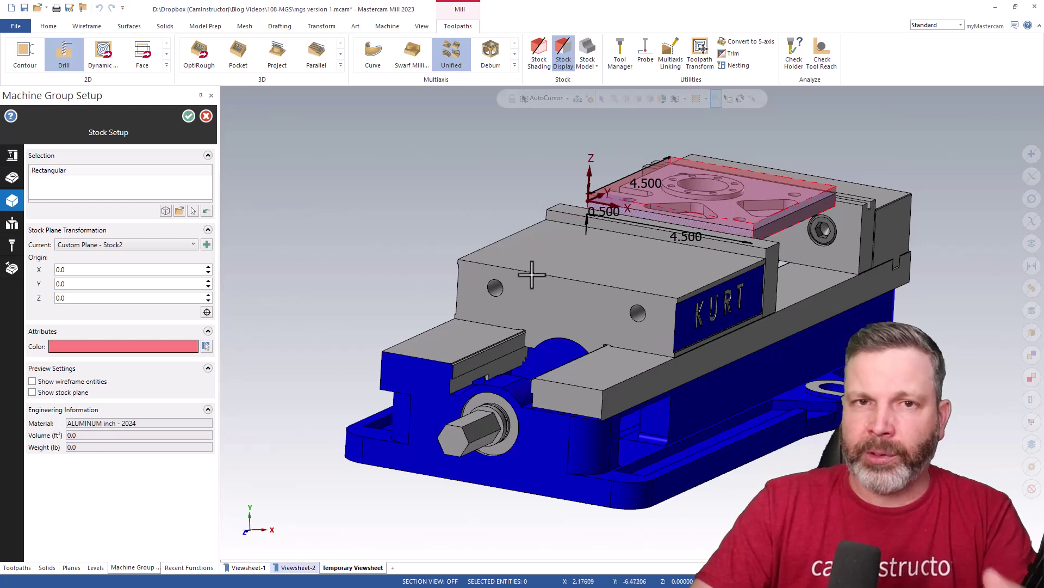
pyautogui.click(189, 116)
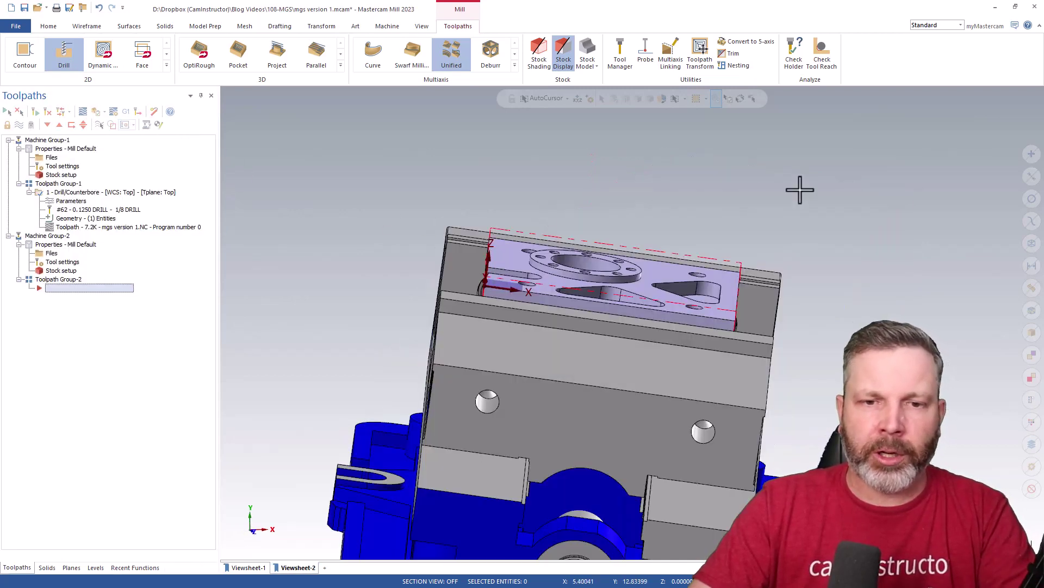
# Step: Compare the positions of Custom Plane - Stock2 and Custom Plane - Toolpath relative to the plate and vise
pyautogui.hotkey('alt', '7')
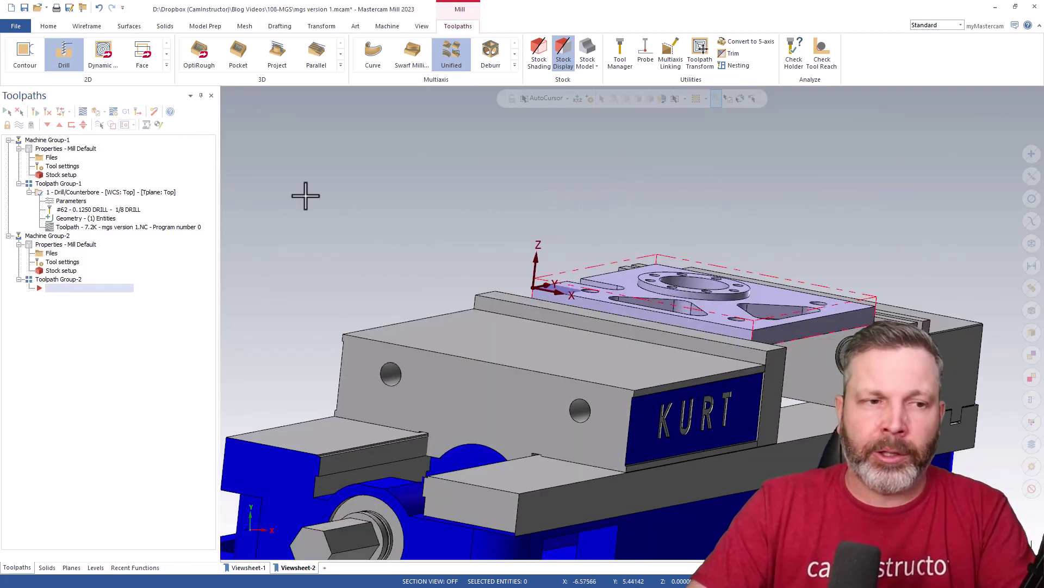
pyautogui.click(73, 567)
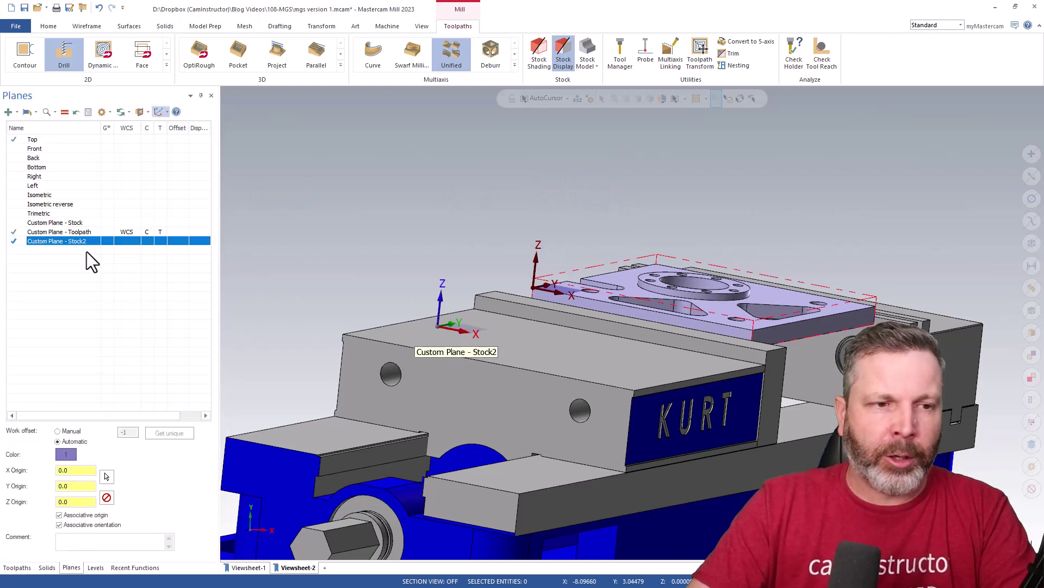
pyautogui.click(87, 232)
pyautogui.moveTo(380, 245); pyautogui.dragTo(508, 255, button='middle')
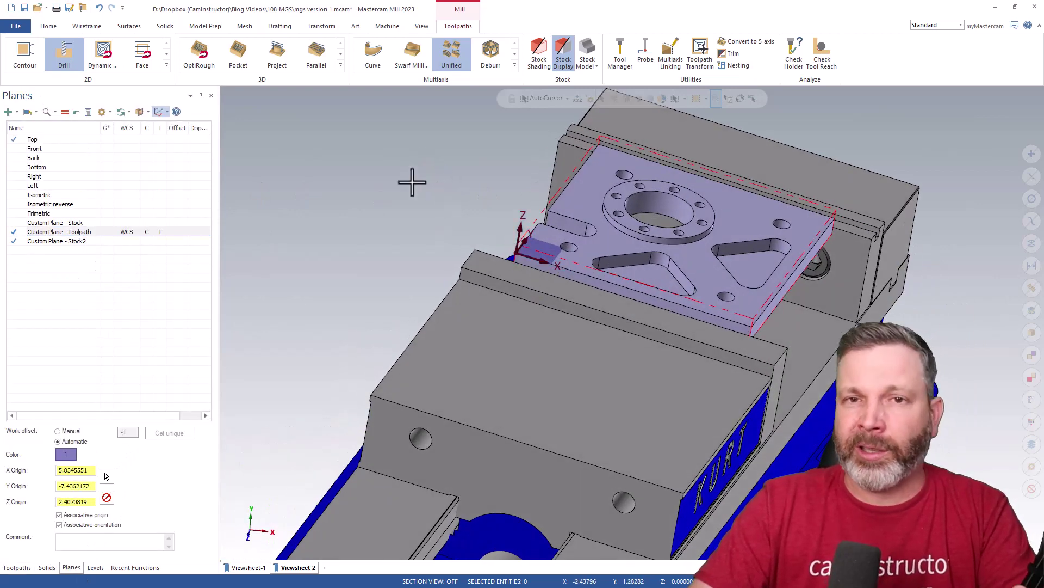
pyautogui.moveTo(360, 217); pyautogui.dragTo(328, 216, button='middle')
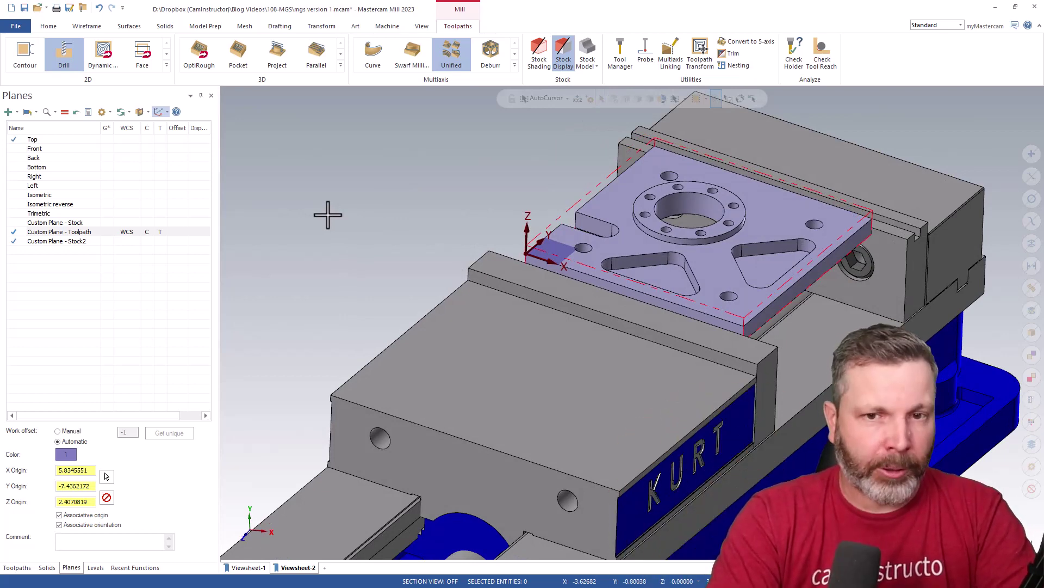
pyautogui.hotkey('alt', 'F1')
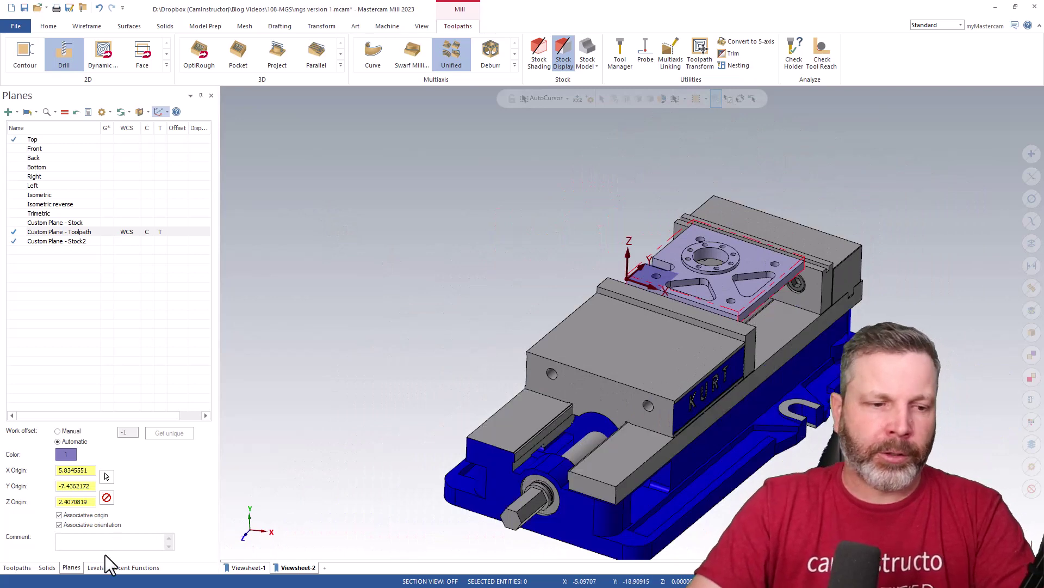
# Step: In a top view, draw two nested rectangles beside the vise, about 6.47 by 8.91 outside and 3.37 by 5.37 inside
pyautogui.click(17, 567)
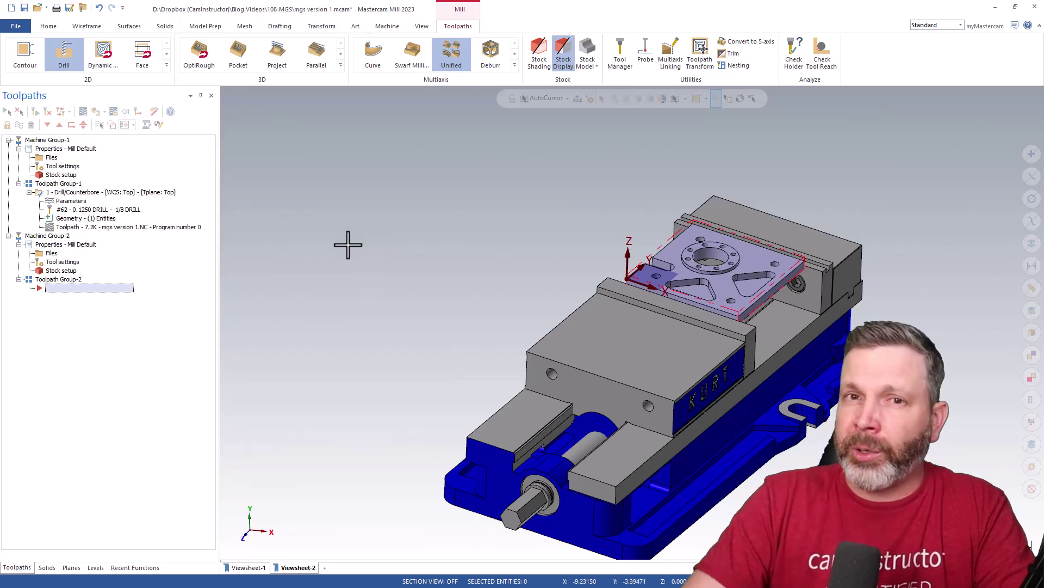
pyautogui.rightClick(417, 243)
pyautogui.click(453, 301)
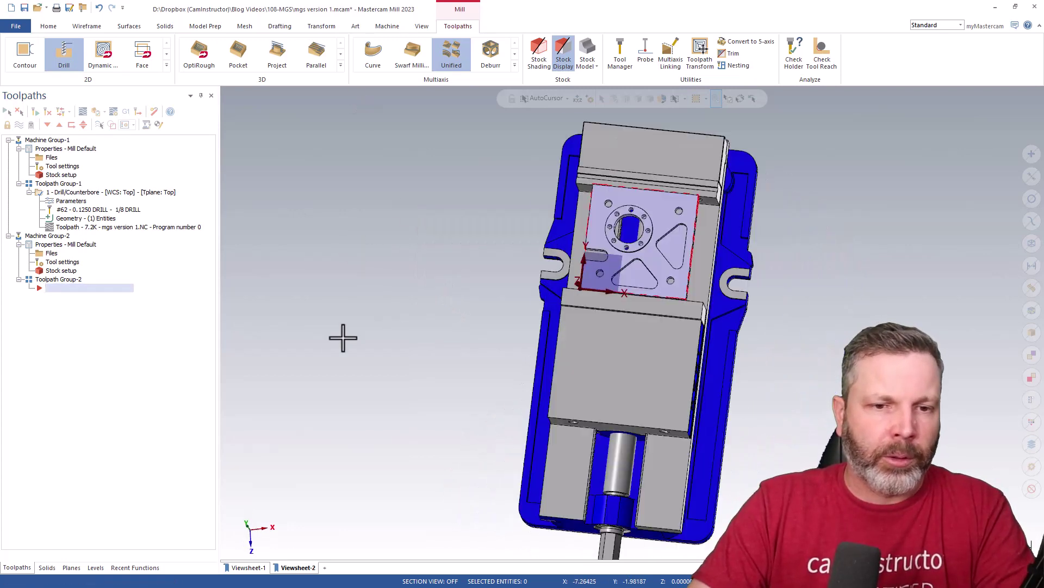
pyautogui.click(87, 26)
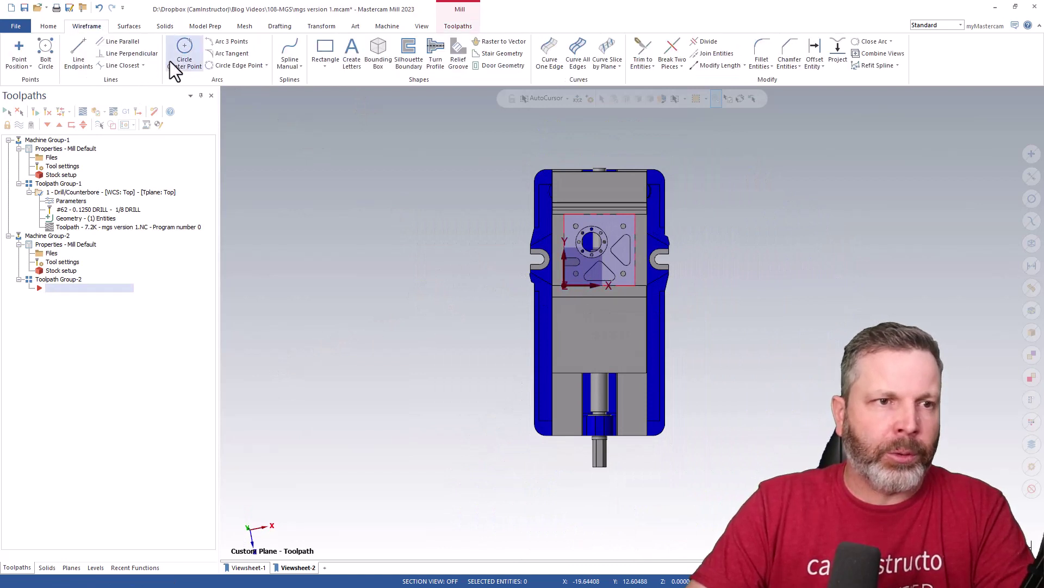
pyautogui.click(324, 50)
pyautogui.click(346, 189)
pyautogui.click(448, 329)
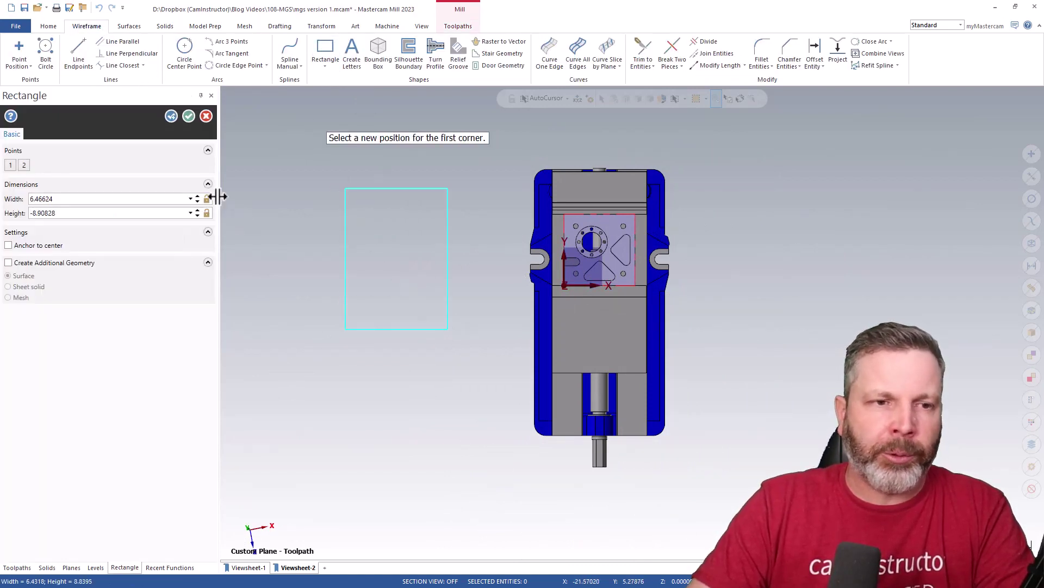
pyautogui.click(363, 219)
pyautogui.click(416, 305)
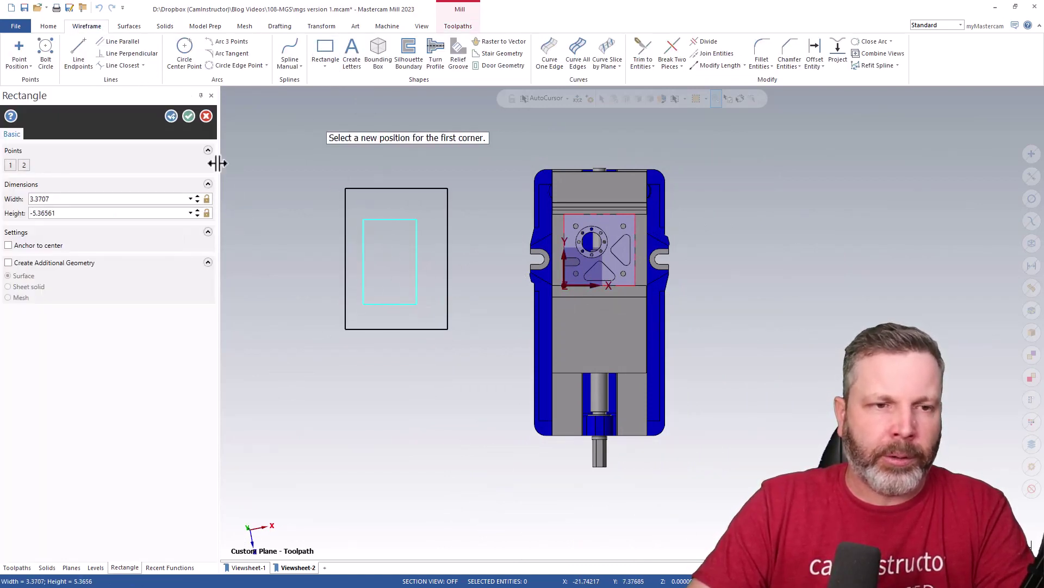
pyautogui.click(189, 116)
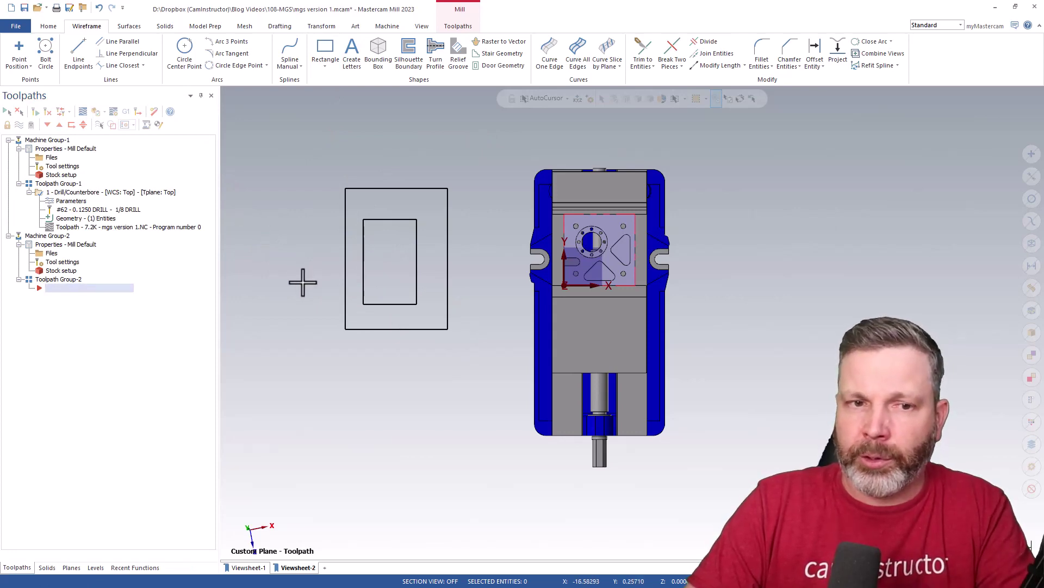
# Step: Reopen Machine Group-2's stock setup, enable showing wireframe entities in the preview, and accept it
pyautogui.click(52, 254)
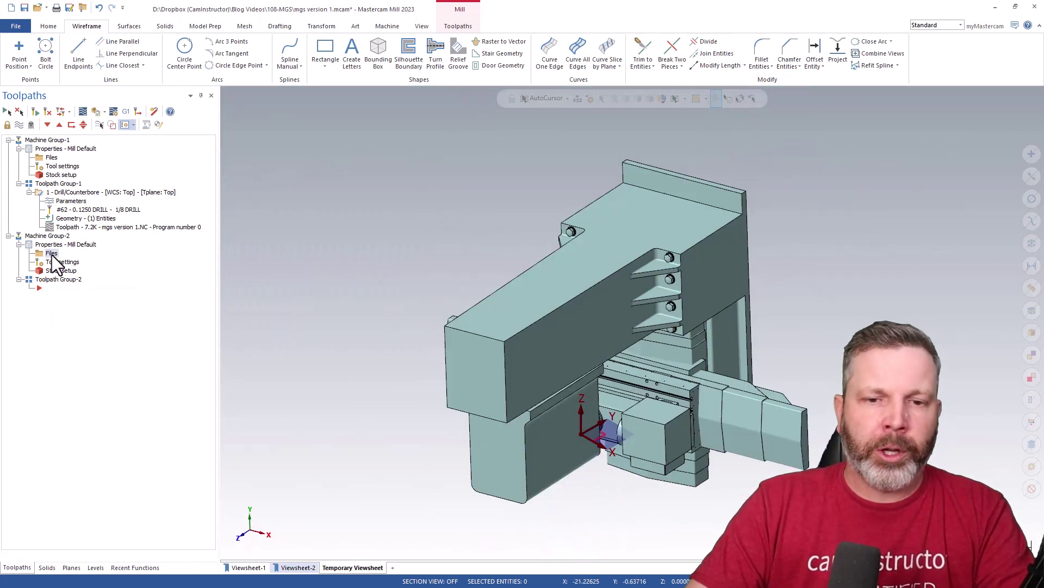
pyautogui.click(19, 200)
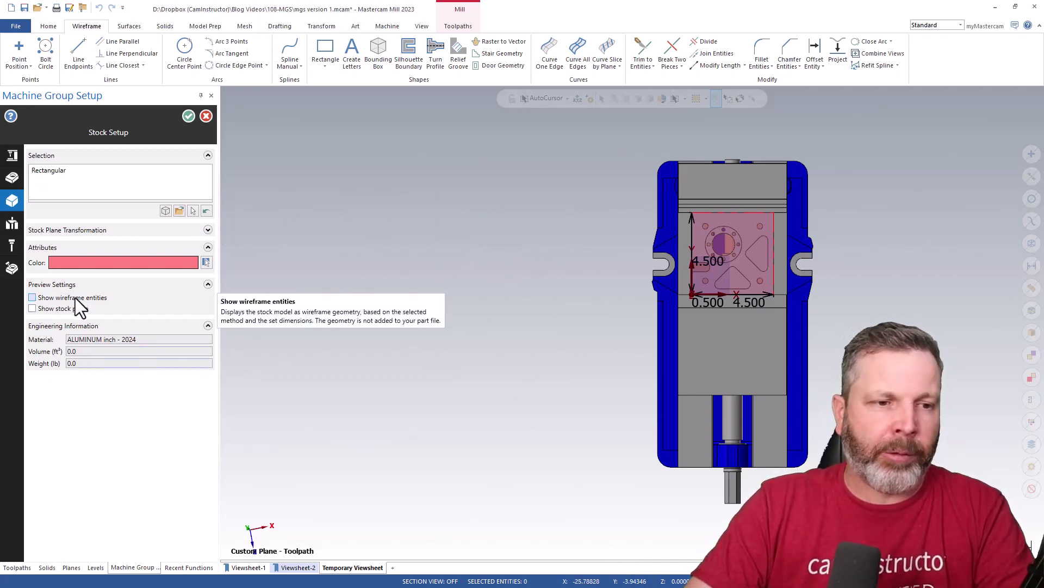
pyautogui.click(32, 297)
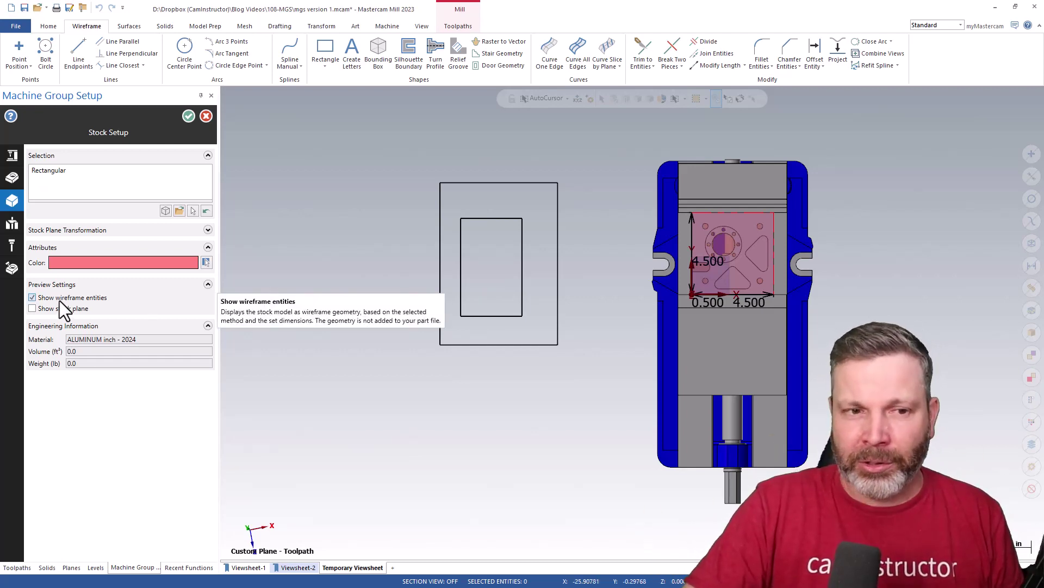
pyautogui.click(188, 116)
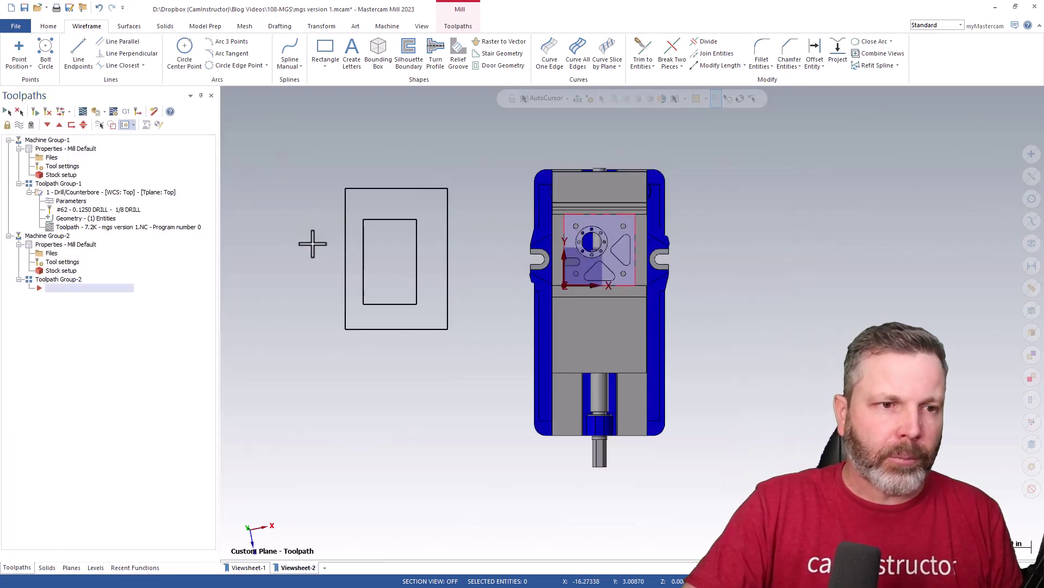
# Step: Try setting Machine Group-2's feed calculation to From material, check the material assigned under Master Model, and cancel the setup
pyautogui.moveTo(631, 326)
pyautogui.mouseDown(button='middle')
pyautogui.moveTo(797, 309)
pyautogui.moveTo(765, 331)
pyautogui.mouseUp(button='middle')
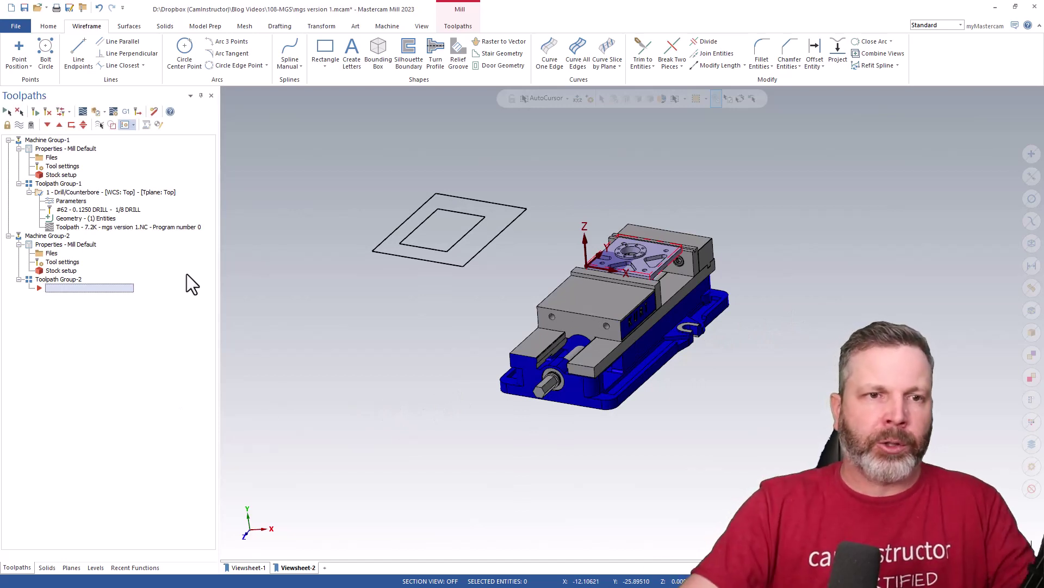
pyautogui.click(462, 27)
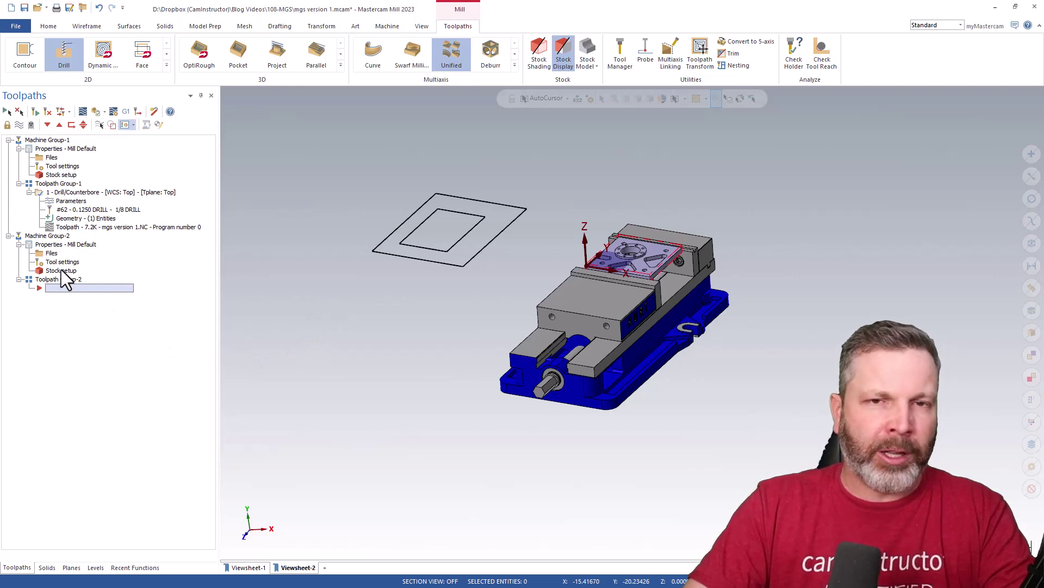
pyautogui.click(53, 255)
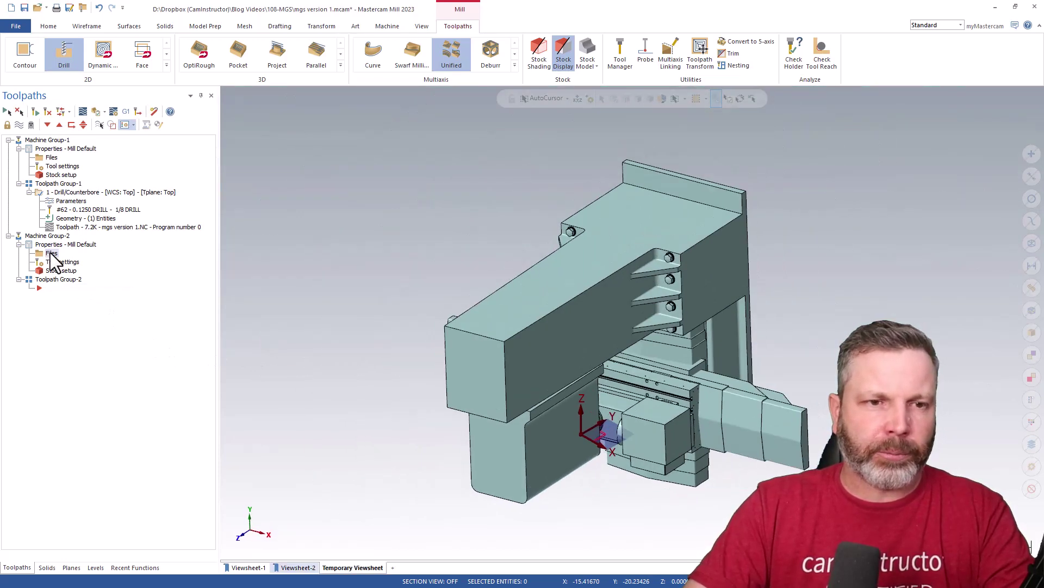
pyautogui.click(12, 246)
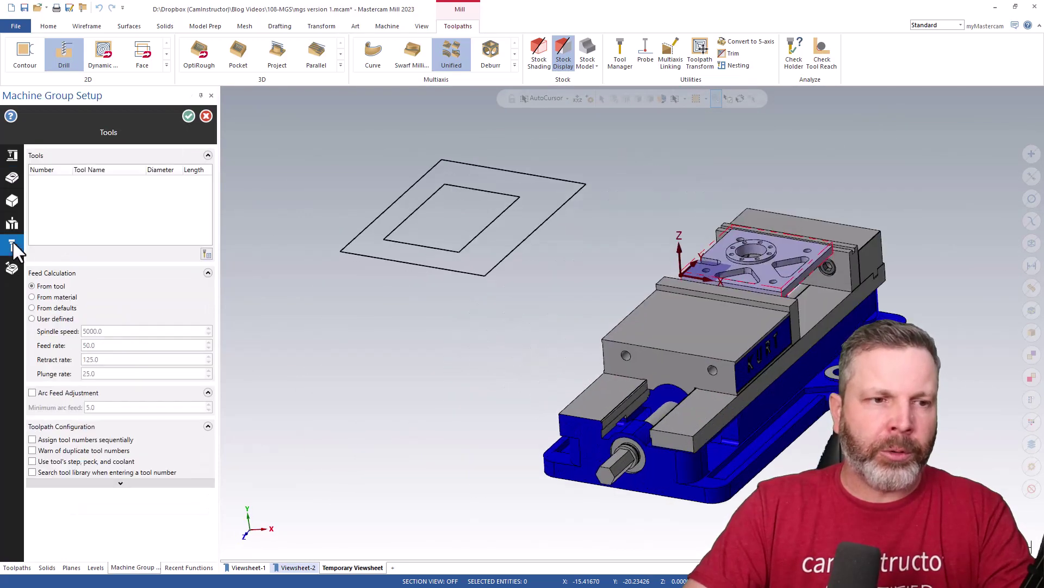
pyautogui.click(31, 296)
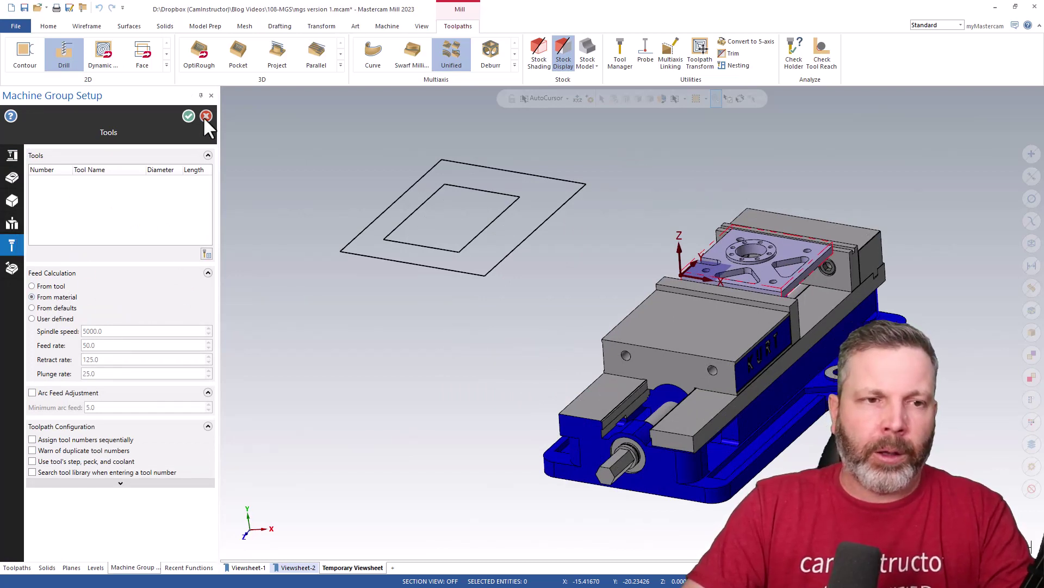
pyautogui.click(12, 177)
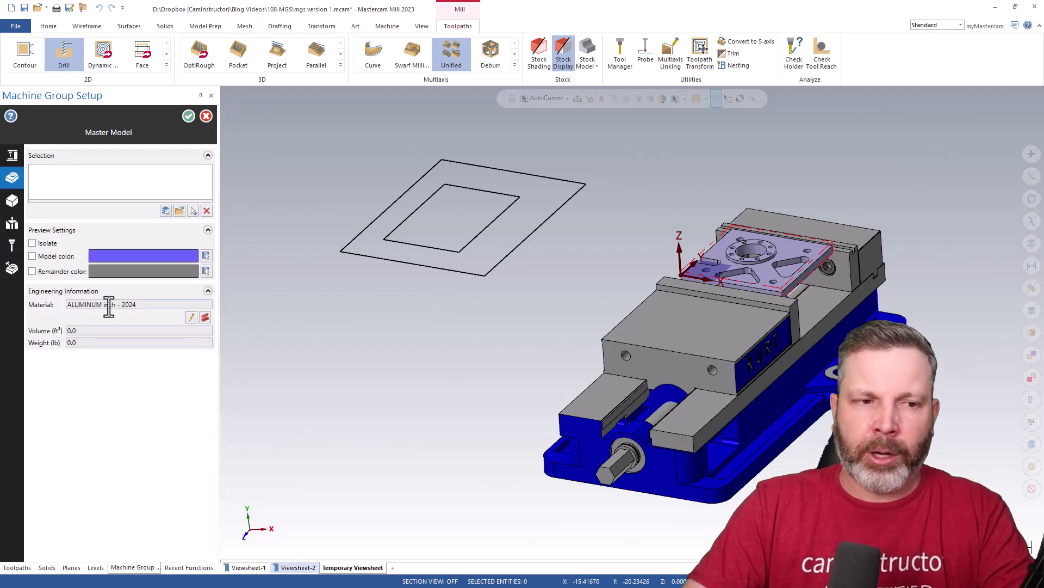
pyautogui.click(207, 116)
# Step: Review the inch materials in the current mill Material List and close it without applying changes
pyautogui.click(386, 26)
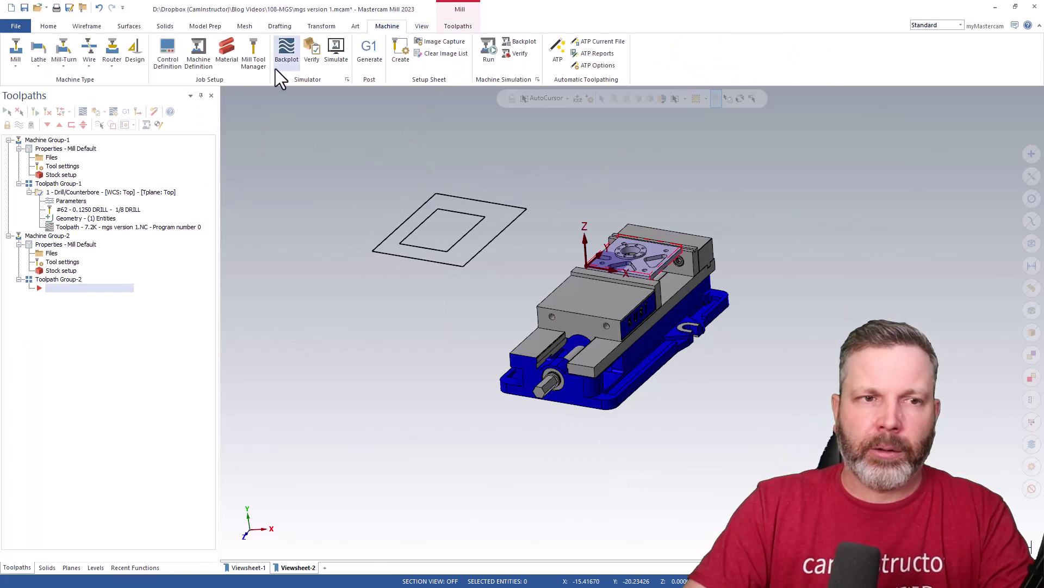
pyautogui.click(231, 52)
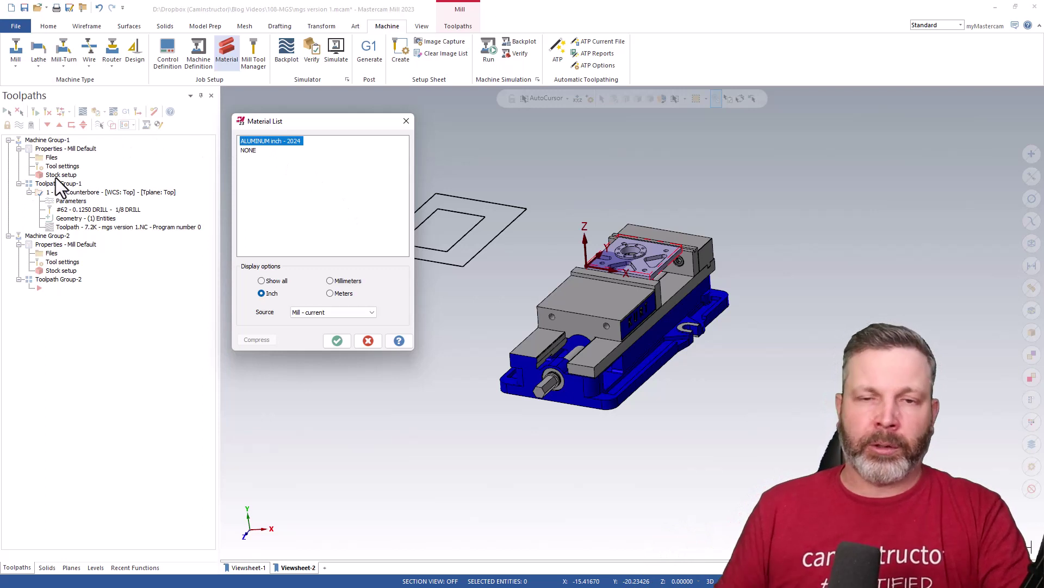
pyautogui.click(367, 340)
pyautogui.scroll(-1, 456, 452)
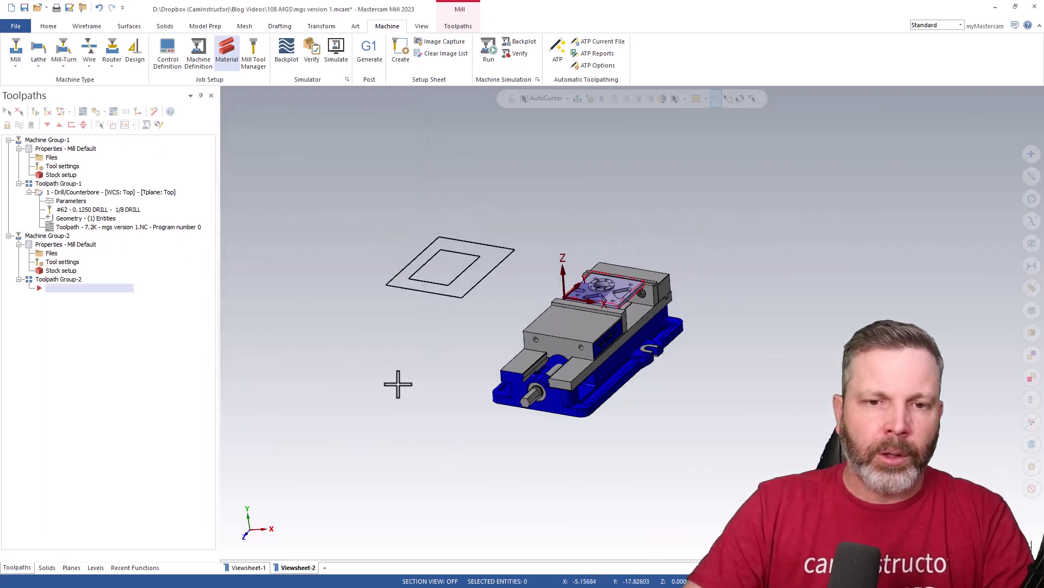
pyautogui.scroll(1, 397, 384)
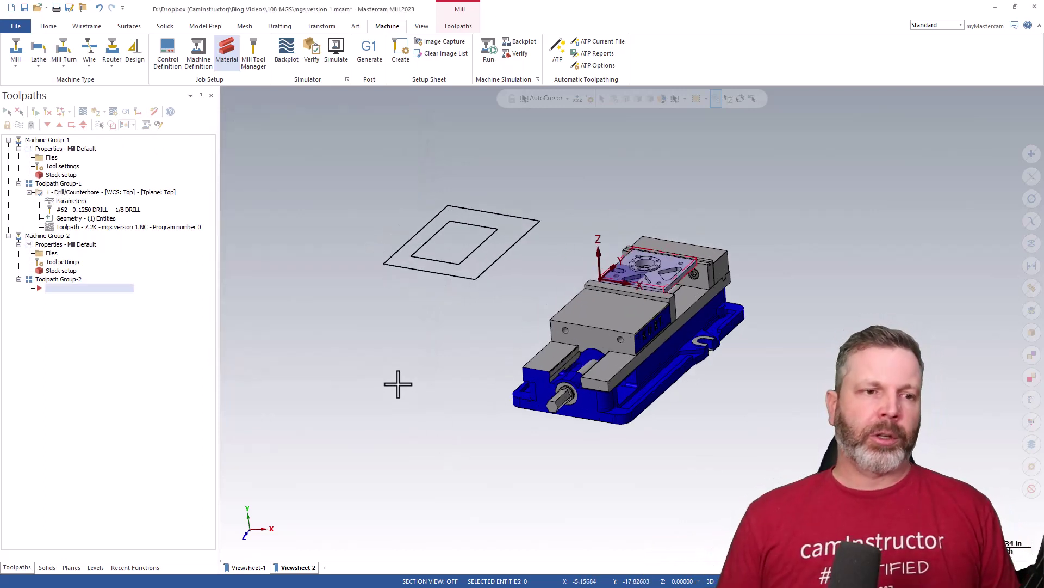